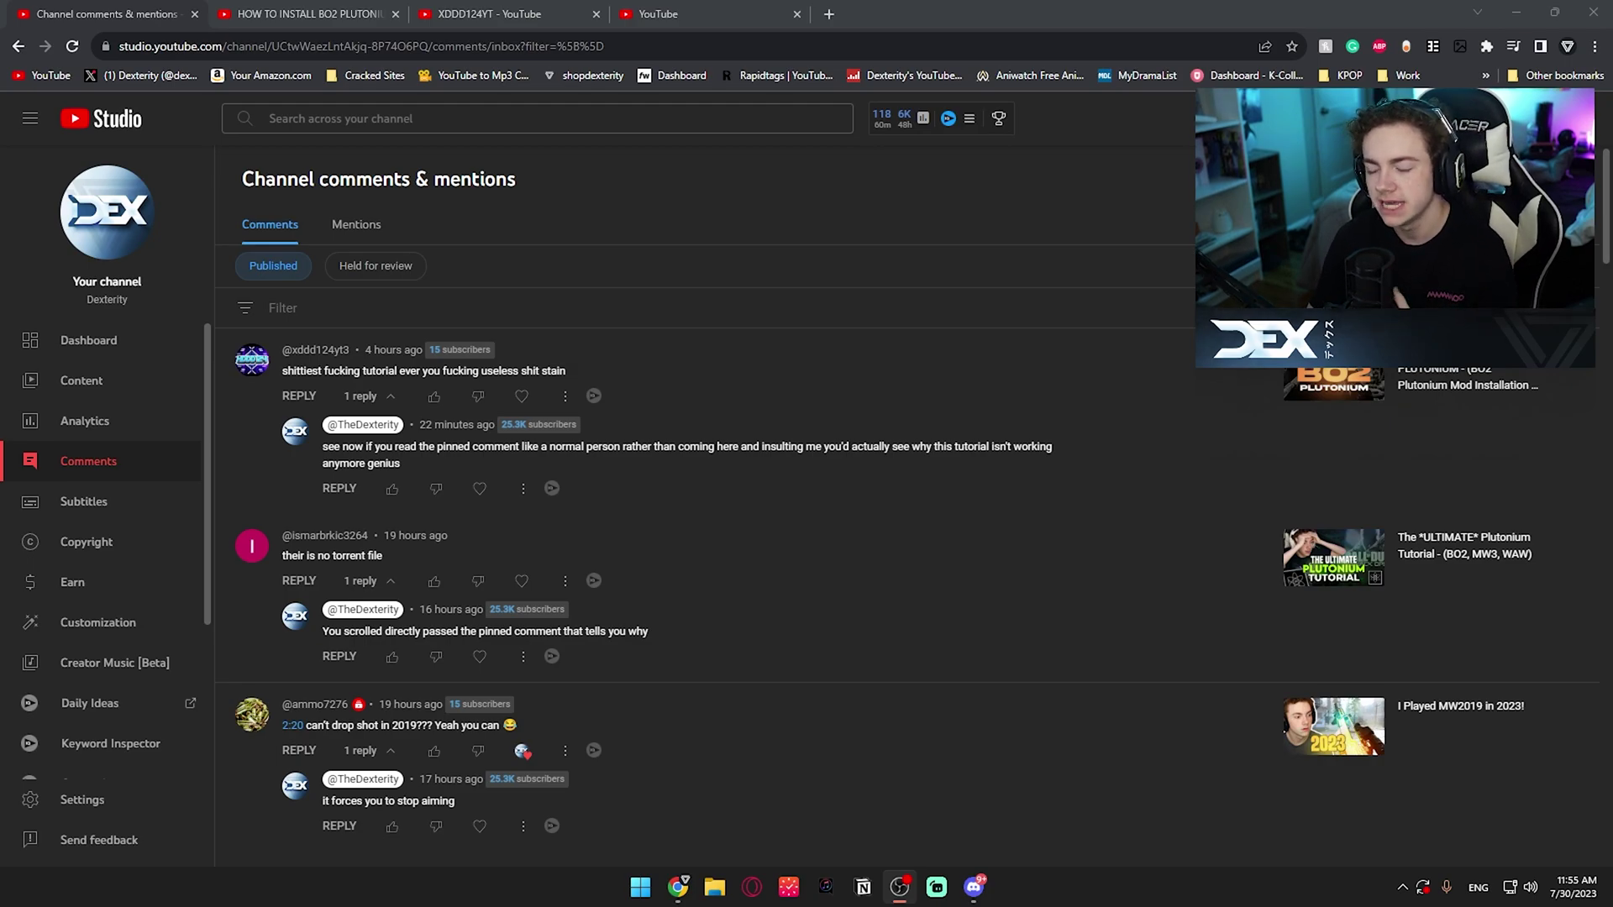
Open the HOW TO INSTALL BO2 PLUTONIUM video page and read its description and pinned comment
{"action": "left_click", "coordinate": [286, 13]}
{"action": "scroll", "coordinate": [114, 718], "scroll_direction": "down", "scroll_amount": 3}
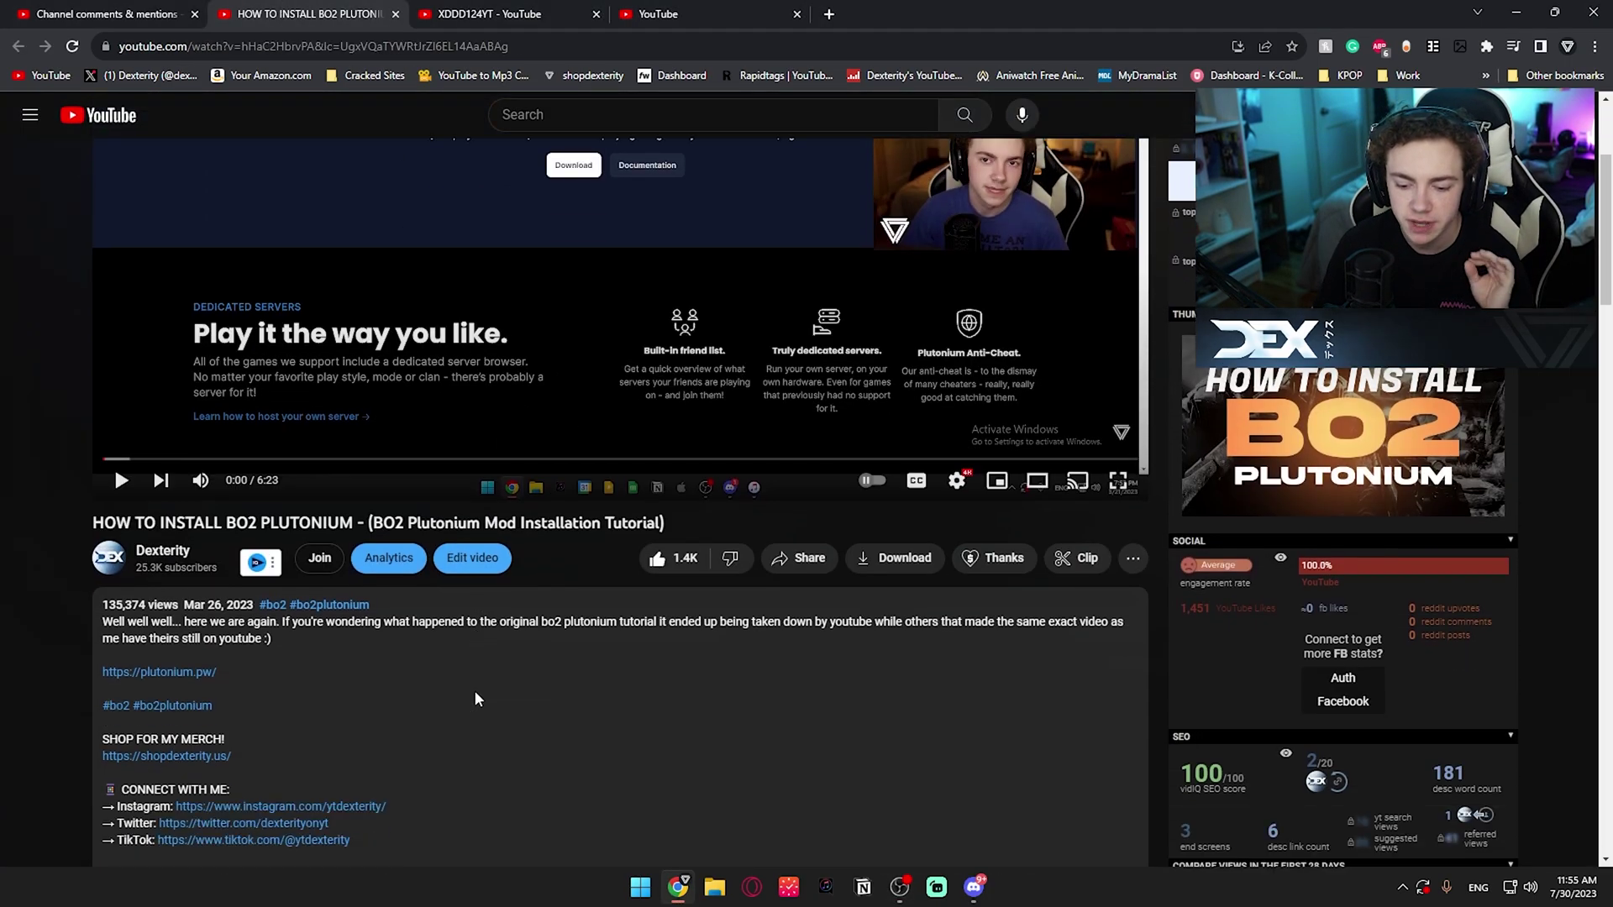
{"action": "scroll", "coordinate": [475, 699], "scroll_direction": "down", "scroll_amount": 2}
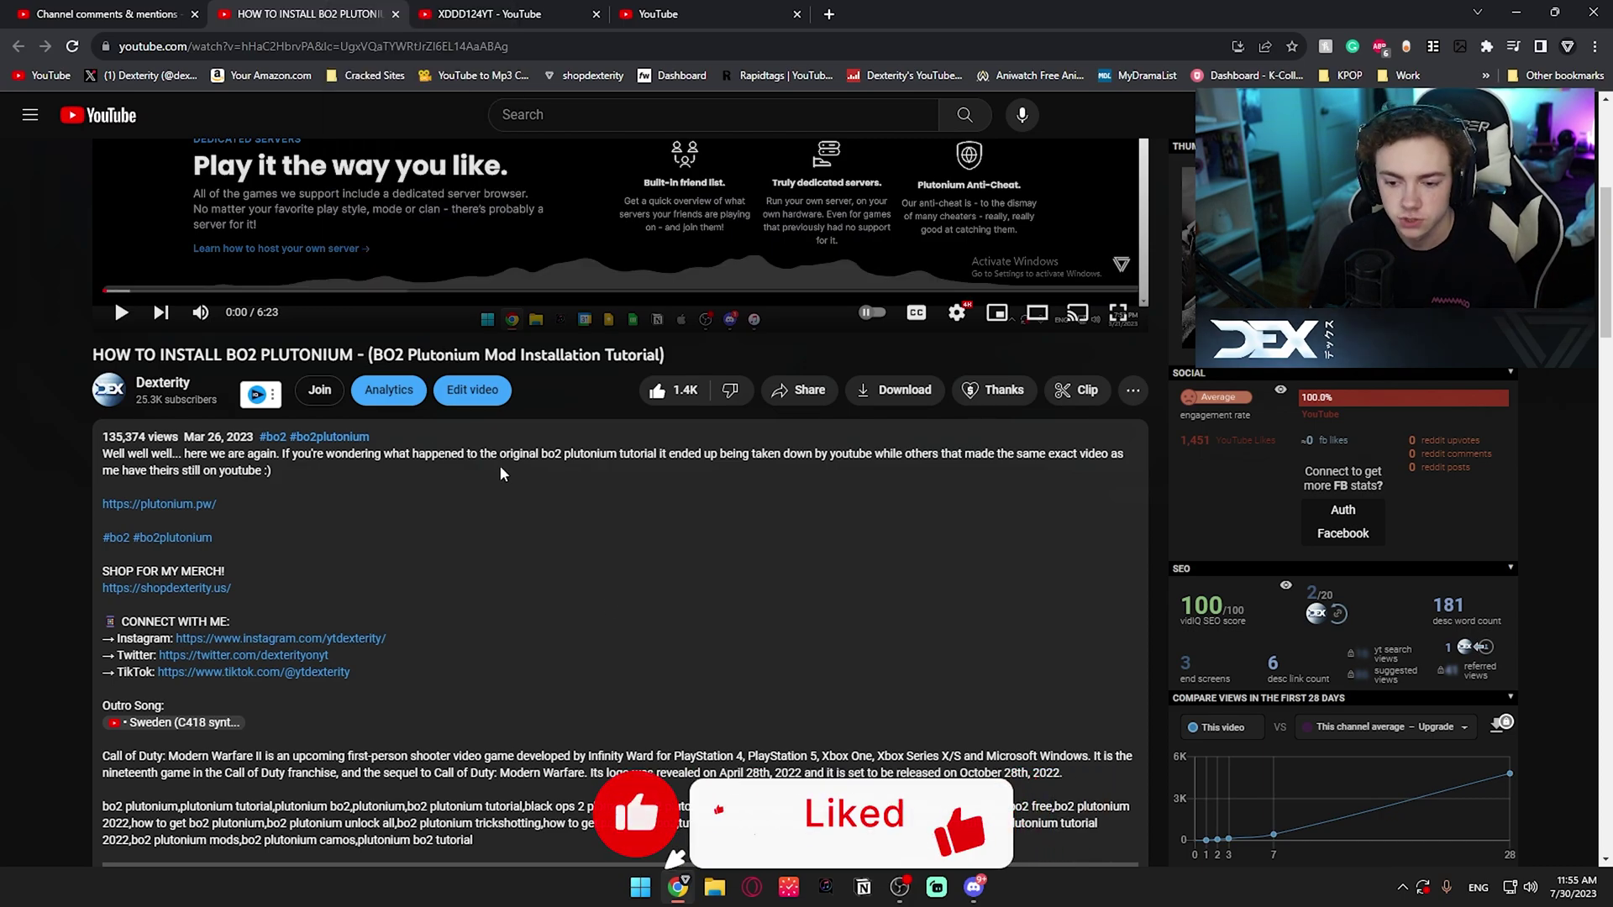
{"action": "scroll", "coordinate": [650, 677], "scroll_direction": "up", "scroll_amount": 5}
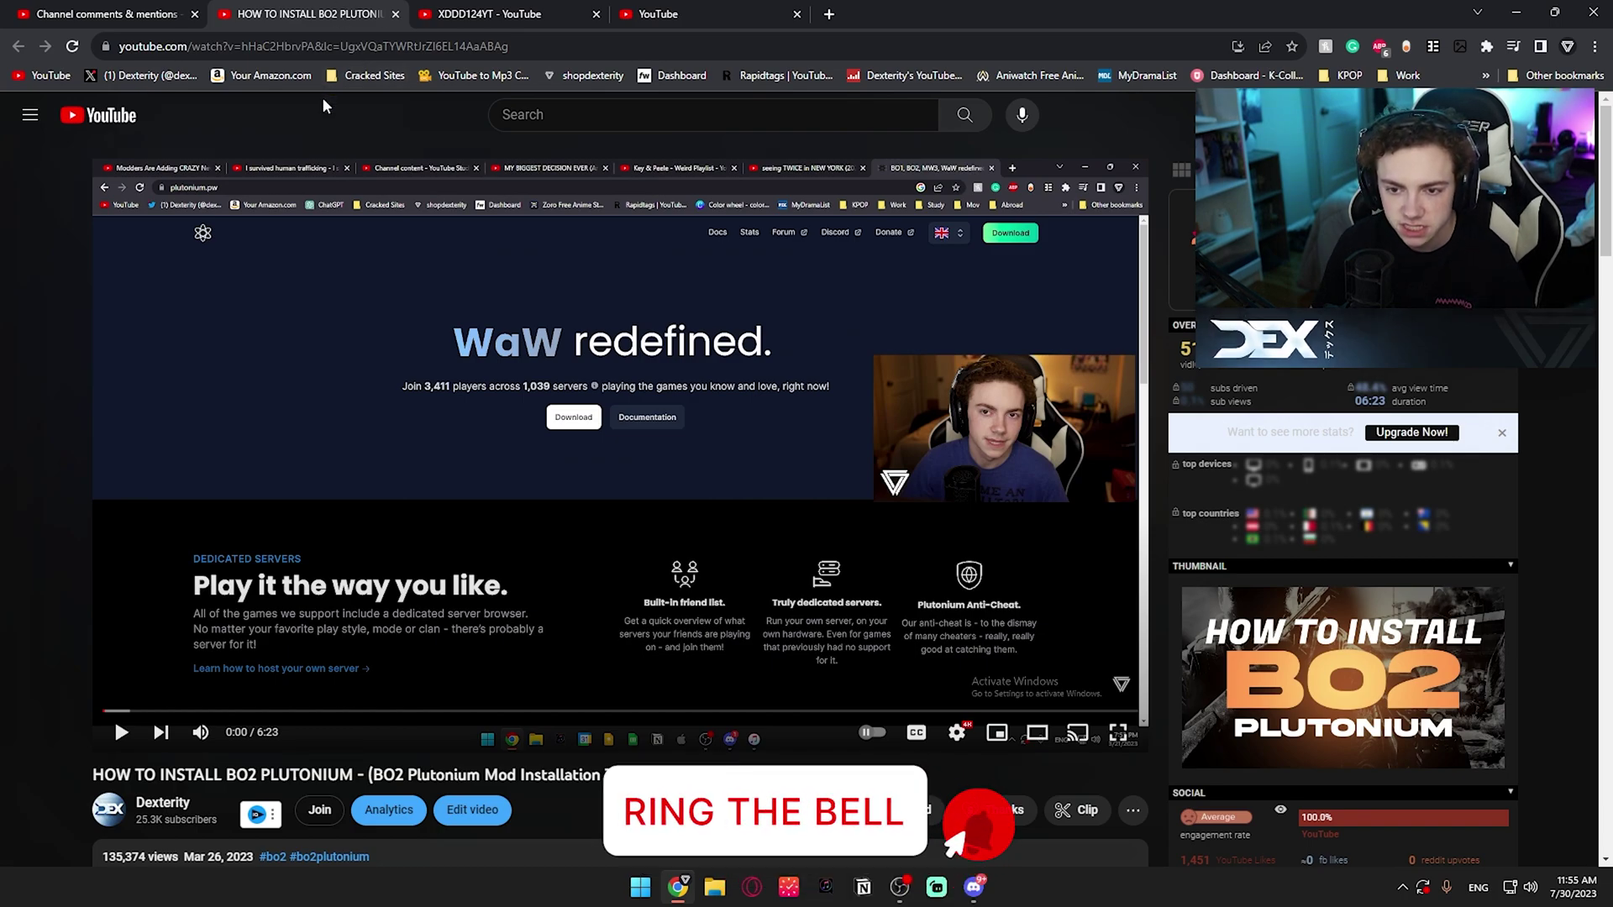
{"action": "scroll", "coordinate": [425, 519], "scroll_direction": "down", "scroll_amount": 3}
{"action": "left_click", "coordinate": [425, 546]}
{"action": "scroll", "coordinate": [425, 519], "scroll_direction": "down", "scroll_amount": 4}
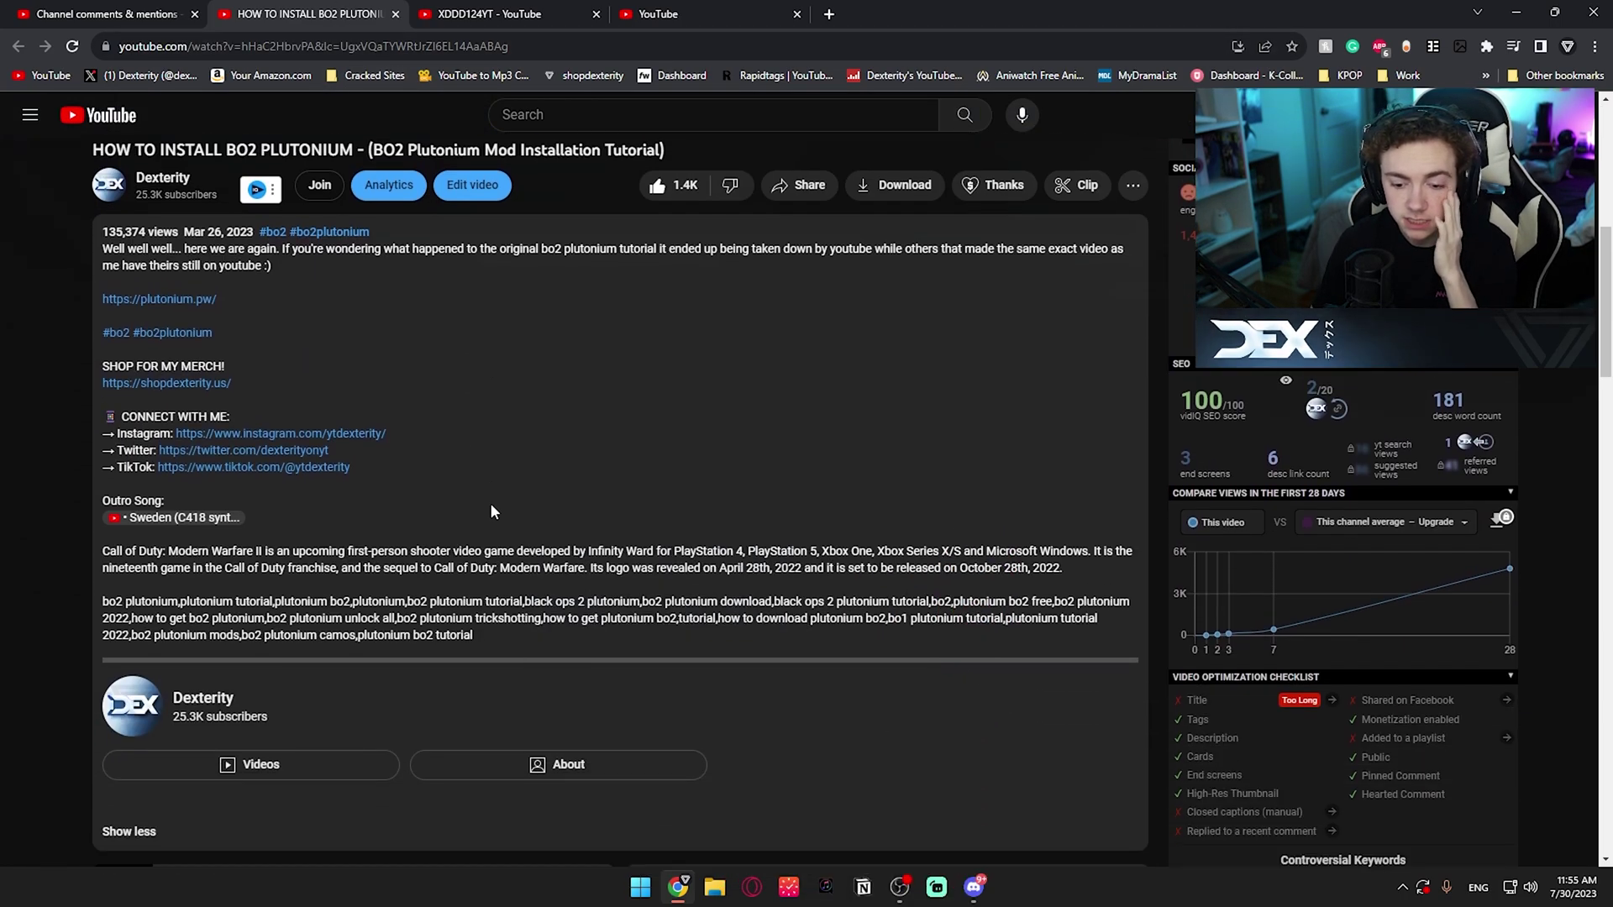
{"action": "scroll", "coordinate": [491, 510], "scroll_direction": "down", "scroll_amount": 10}
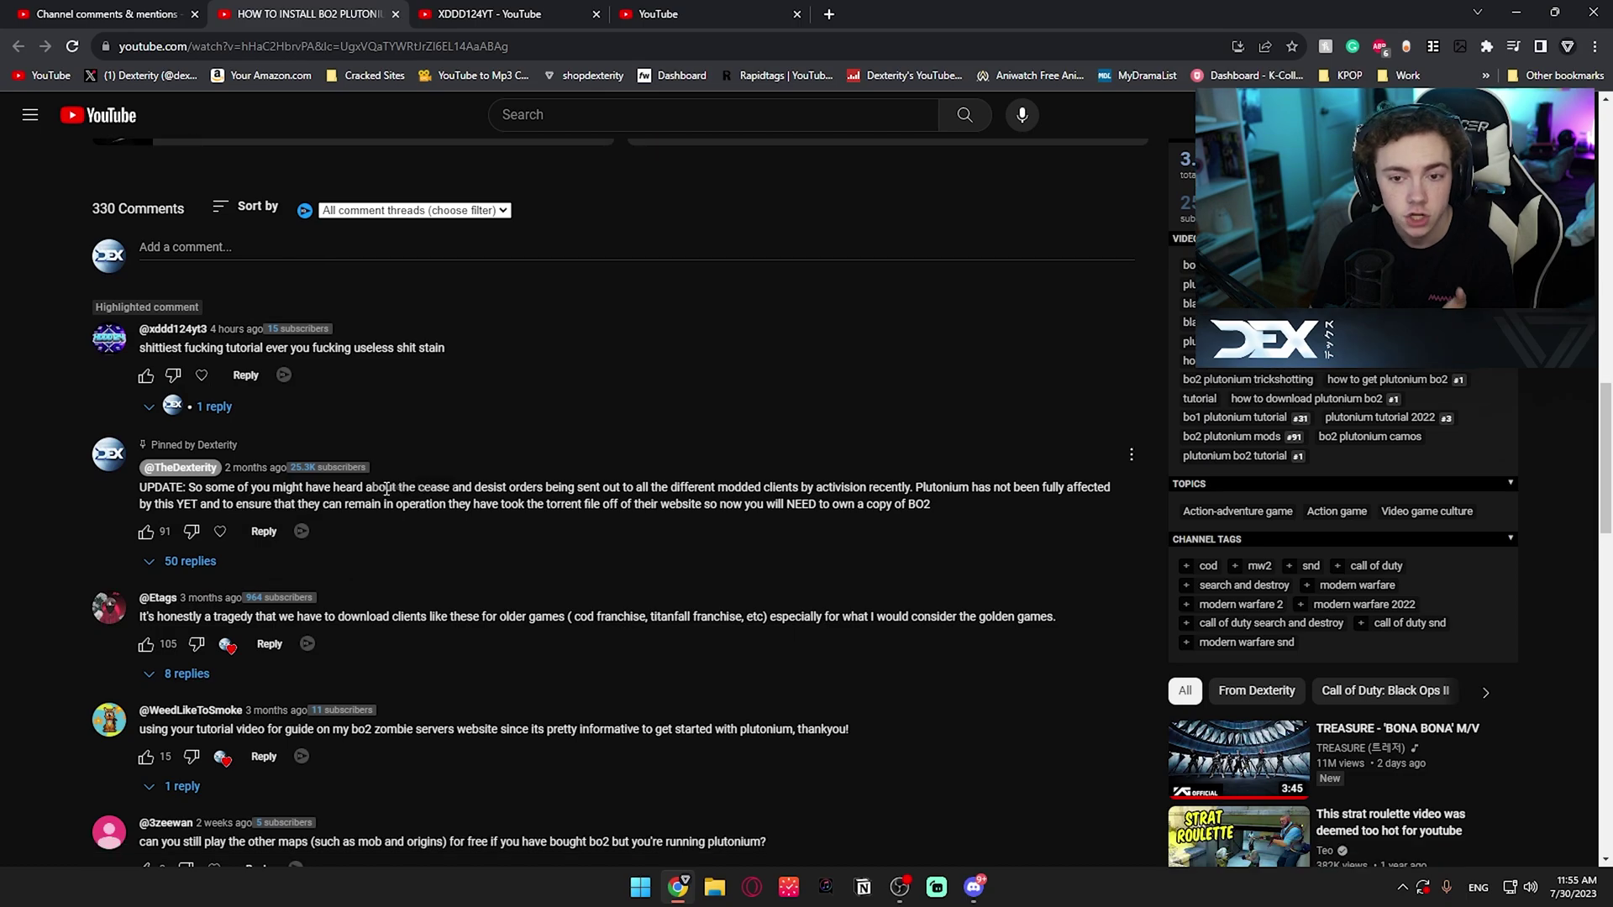
Return to the channel's comments page in YouTube Studio and look through the published comments from the last few days
{"action": "left_click", "coordinate": [95, 10]}
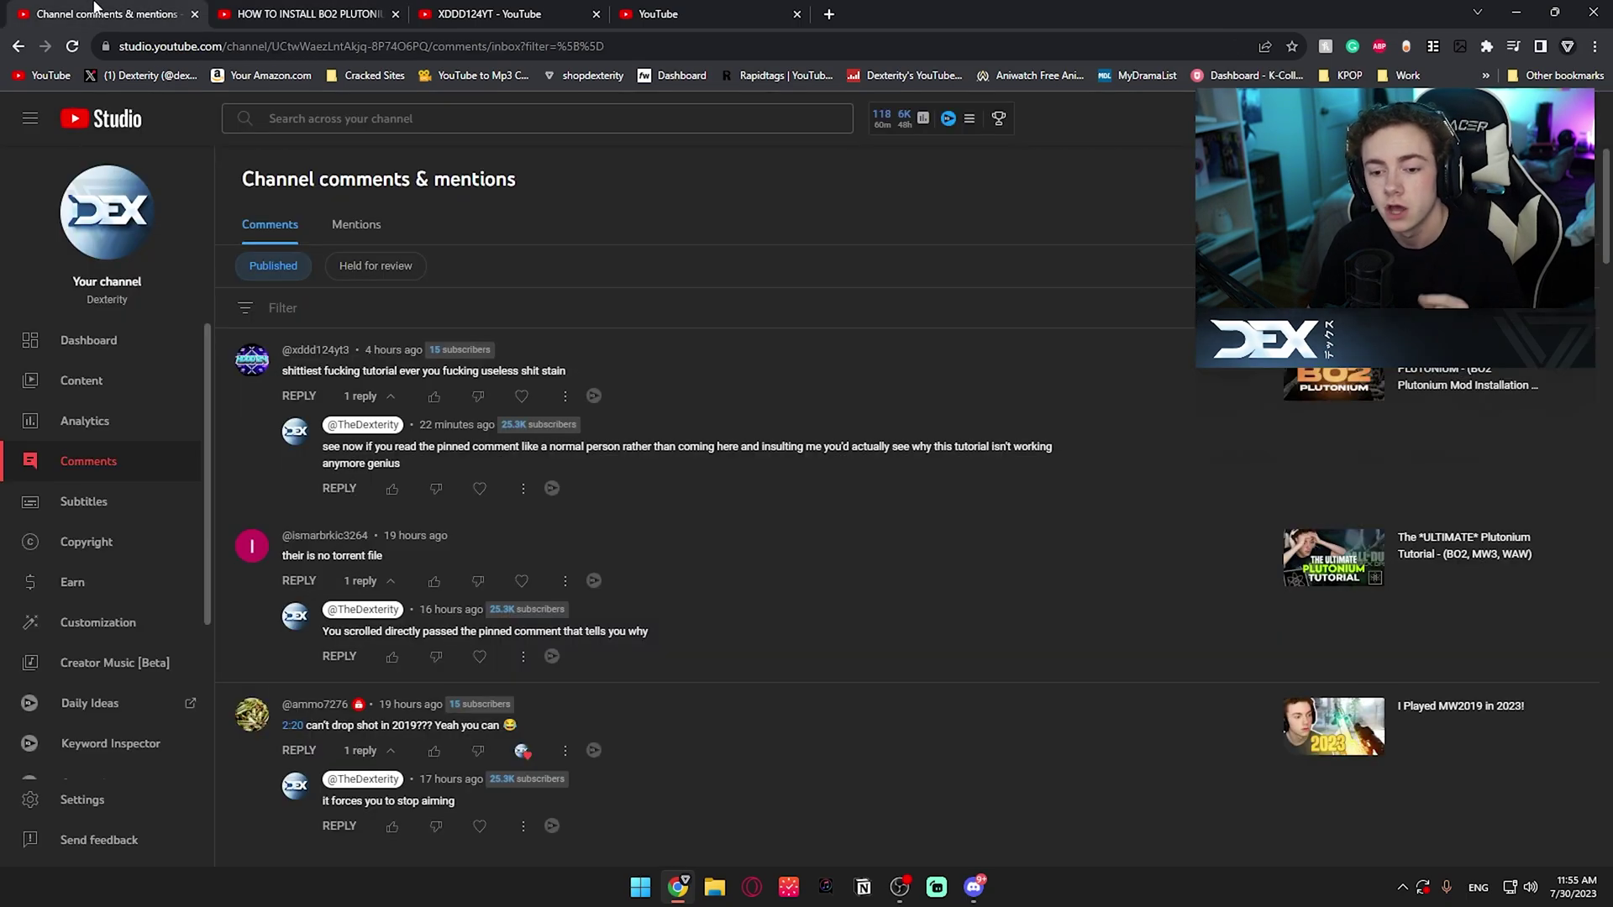
{"action": "scroll", "coordinate": [850, 549], "scroll_direction": "down", "scroll_amount": 15}
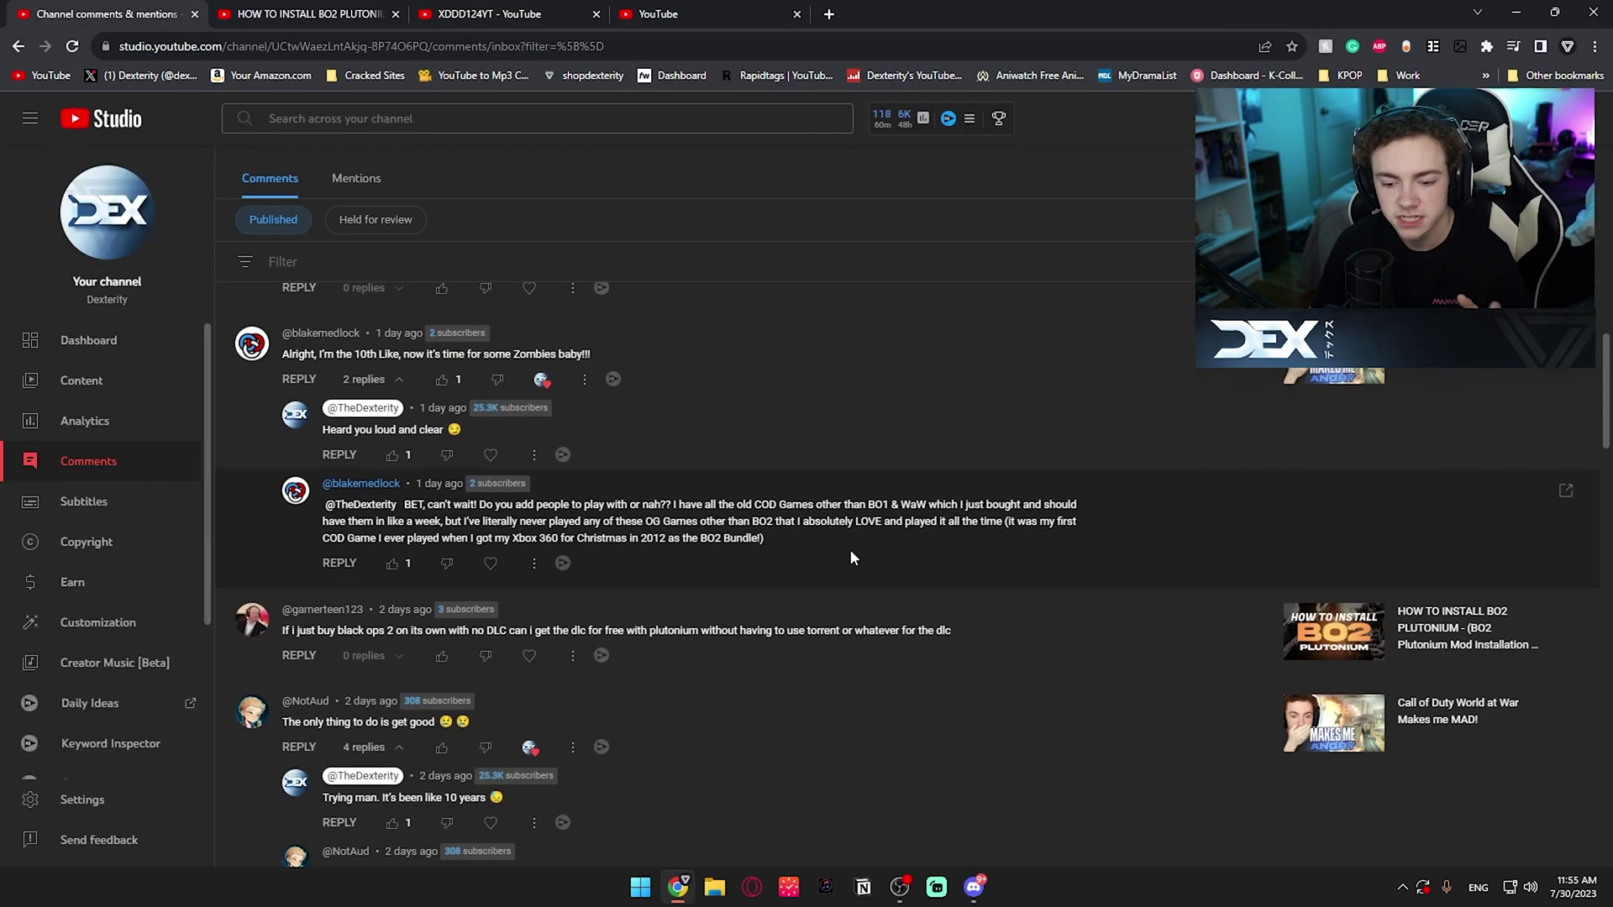
{"action": "scroll", "coordinate": [850, 555], "scroll_direction": "down", "scroll_amount": 1}
{"action": "scroll", "coordinate": [860, 529], "scroll_direction": "down", "scroll_amount": 5}
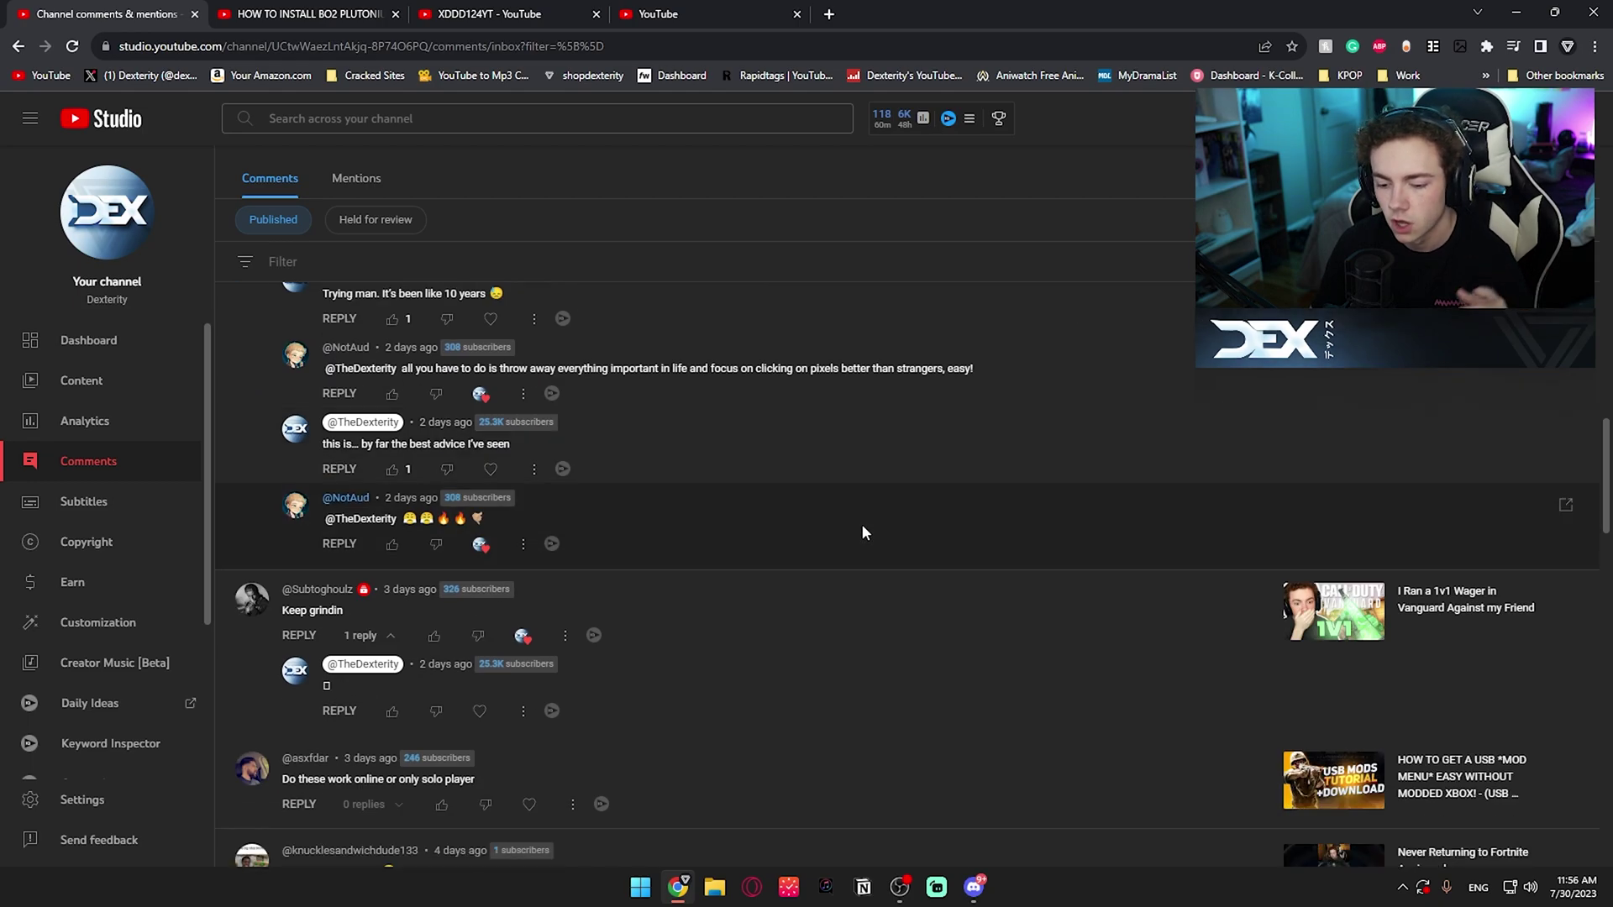
{"action": "scroll", "coordinate": [749, 442], "scroll_direction": "up", "scroll_amount": 4}
Recheck the pinned comment on the BO2 Plutonium video, then reread the newest published comments in YouTube Studio
{"action": "left_click", "coordinate": [311, 10]}
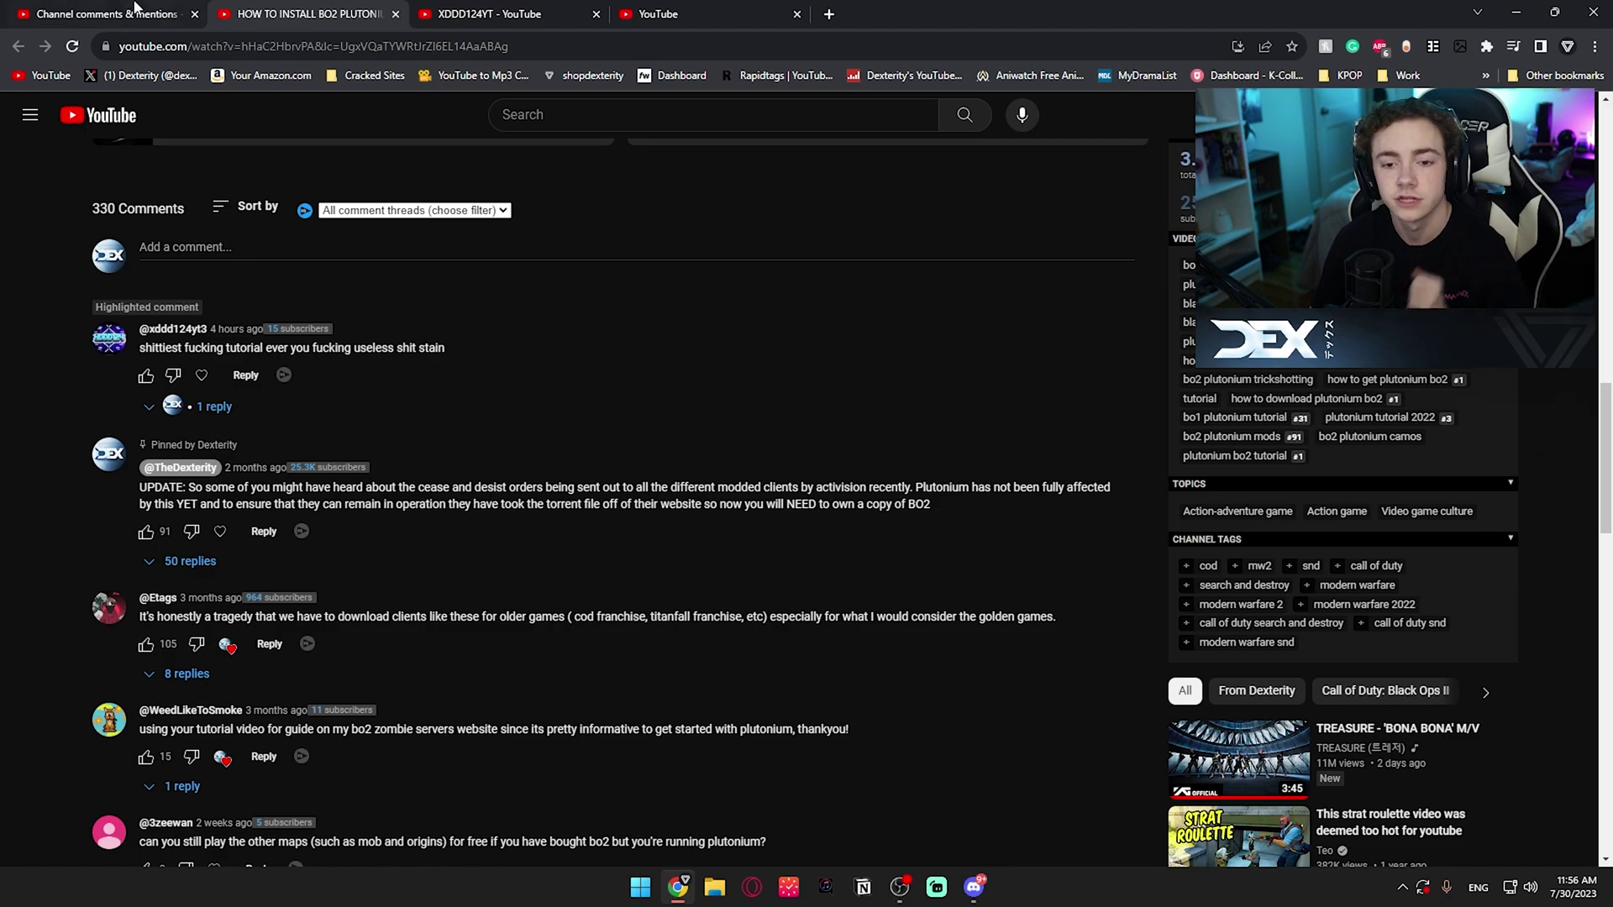
{"action": "left_click", "coordinate": [118, 13]}
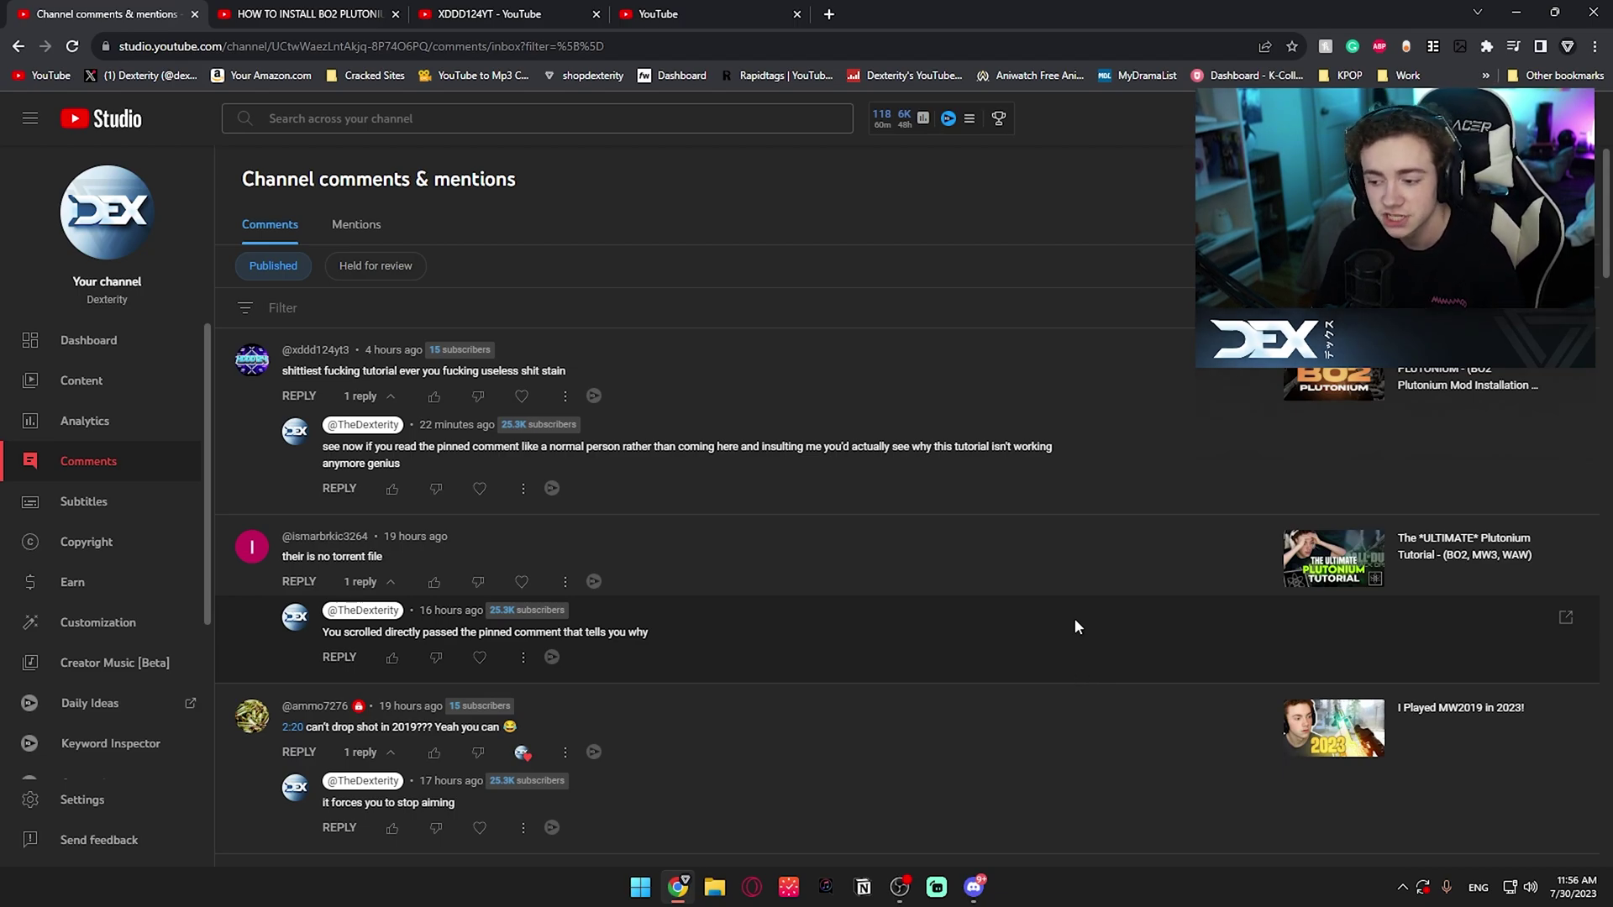
{"action": "left_click", "coordinate": [298, 265]}
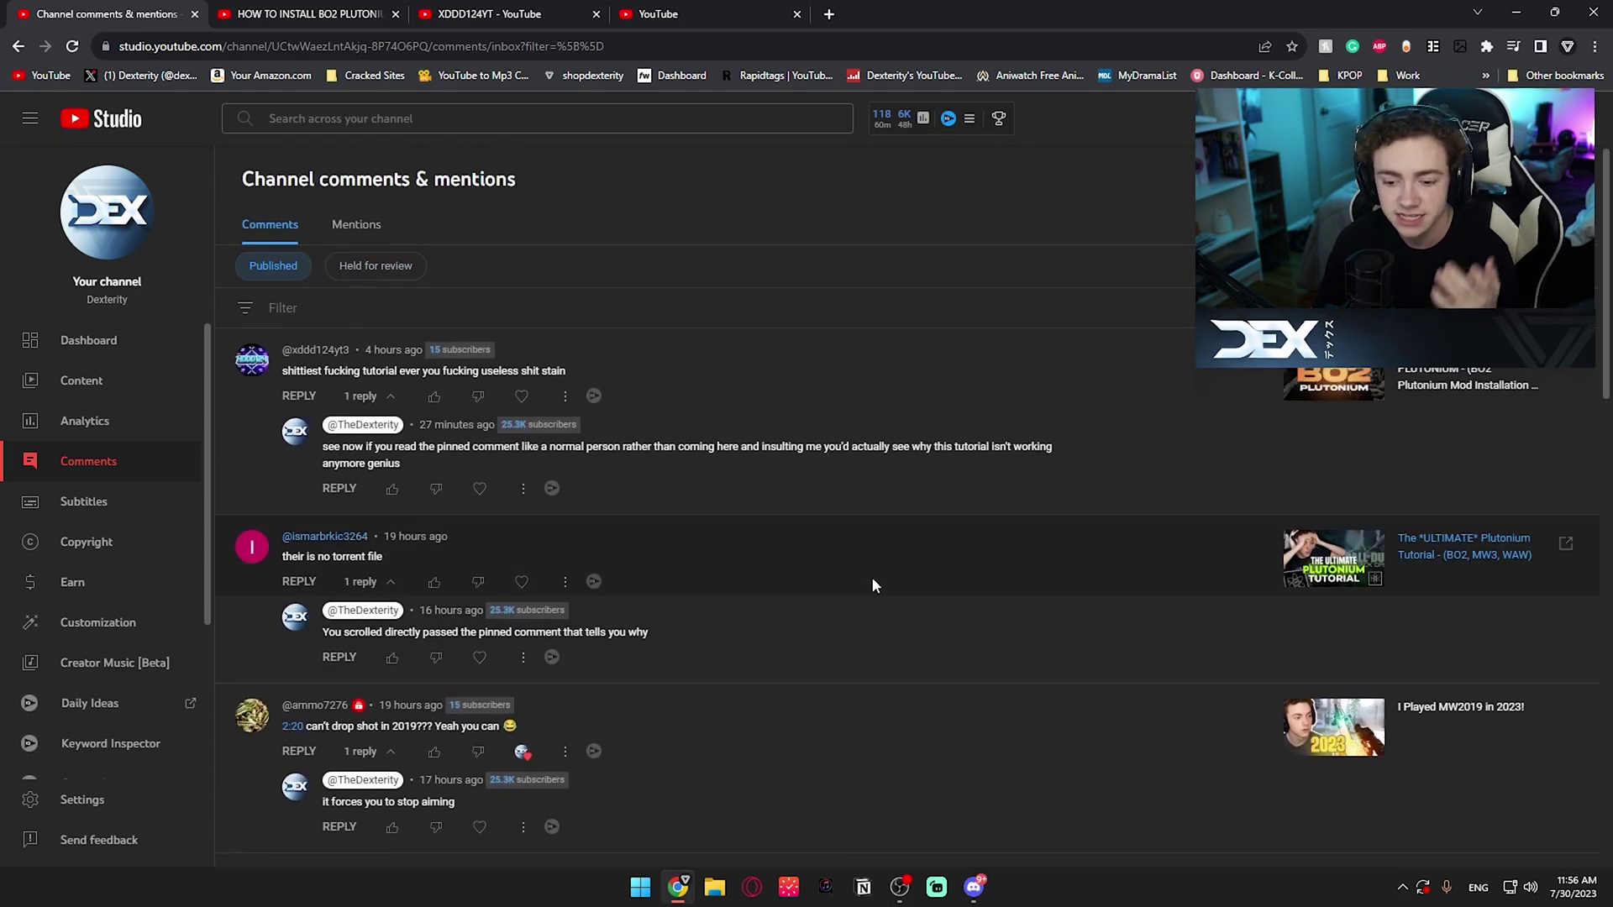
{"action": "scroll", "coordinate": [814, 581], "scroll_direction": "down", "scroll_amount": 1}
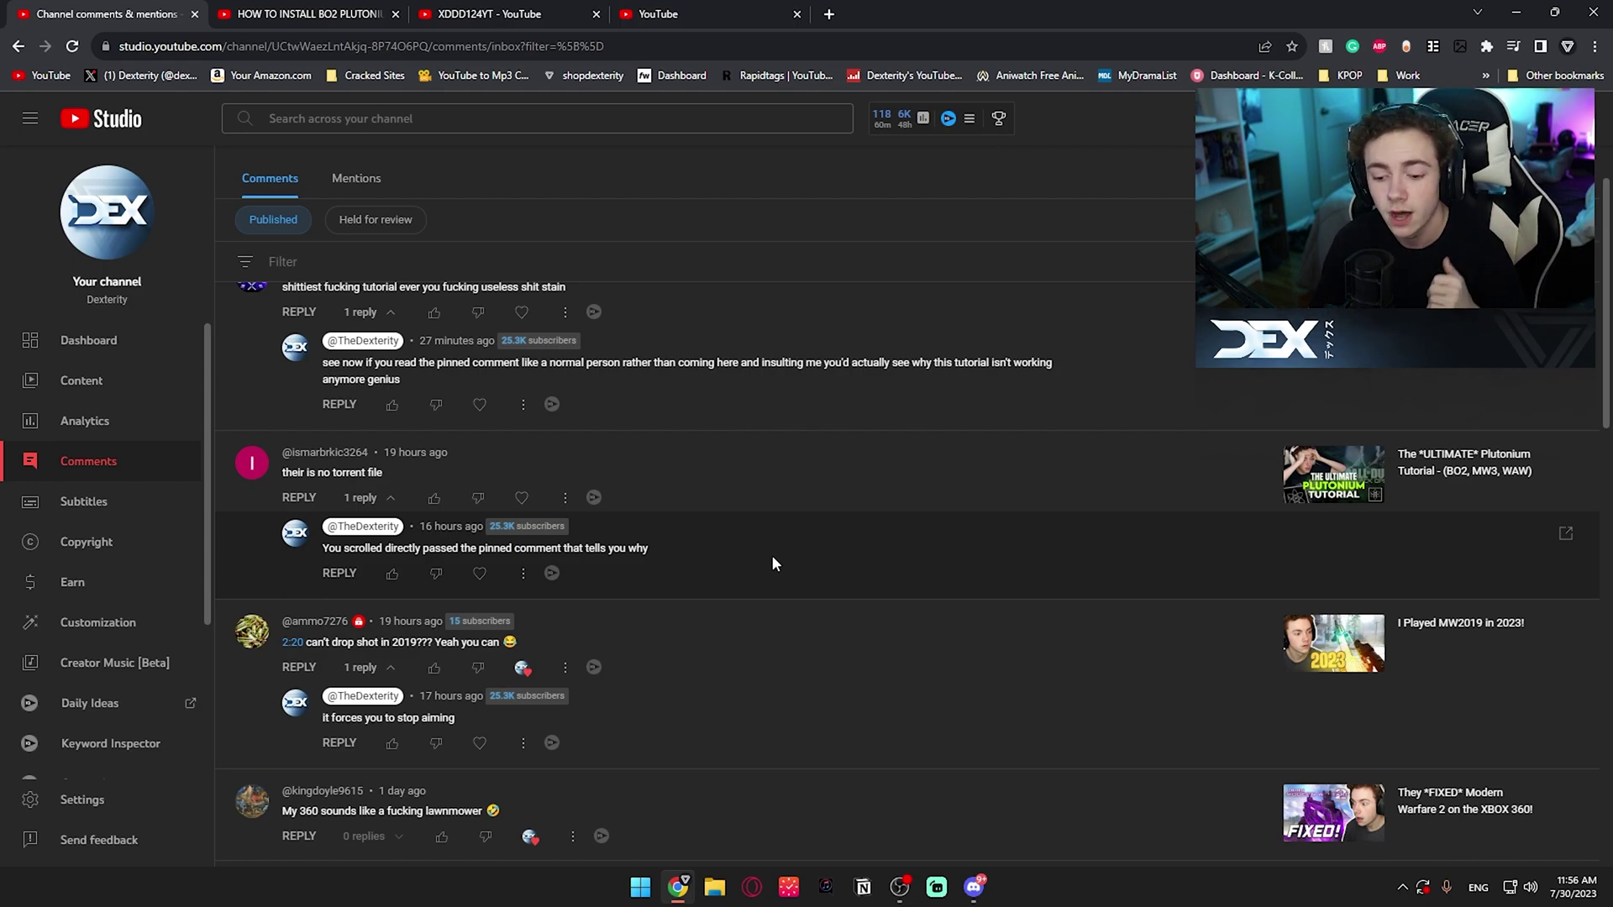
{"action": "scroll", "coordinate": [792, 499], "scroll_direction": "down", "scroll_amount": 4}
{"action": "scroll", "coordinate": [791, 499], "scroll_direction": "up", "scroll_amount": 2}
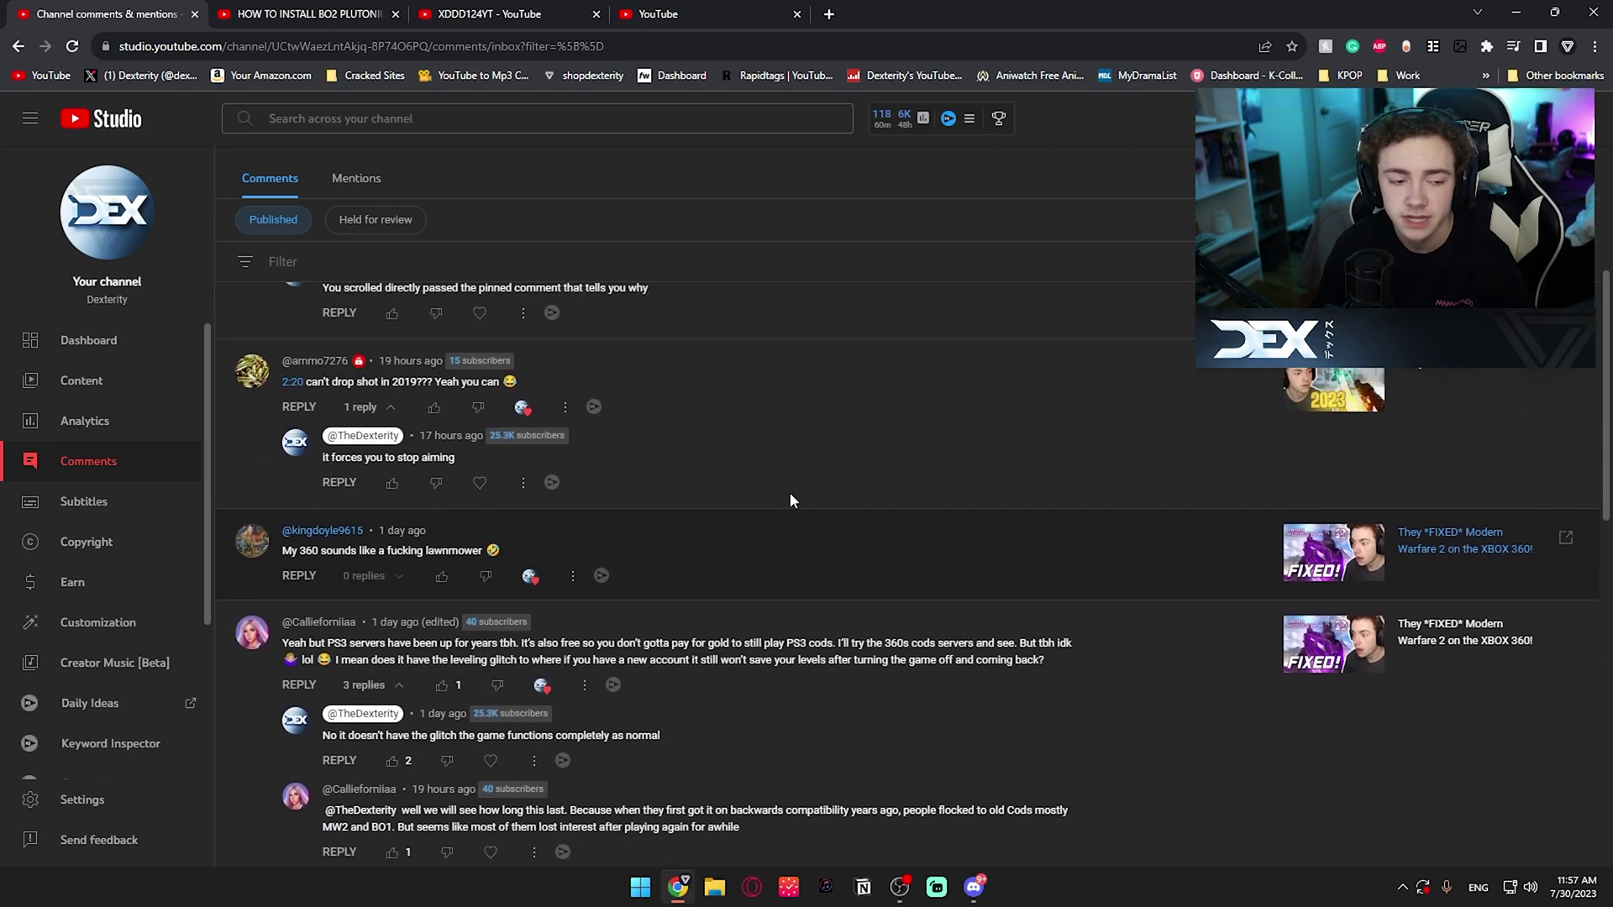
{"action": "scroll", "coordinate": [790, 501], "scroll_direction": "up", "scroll_amount": 4}
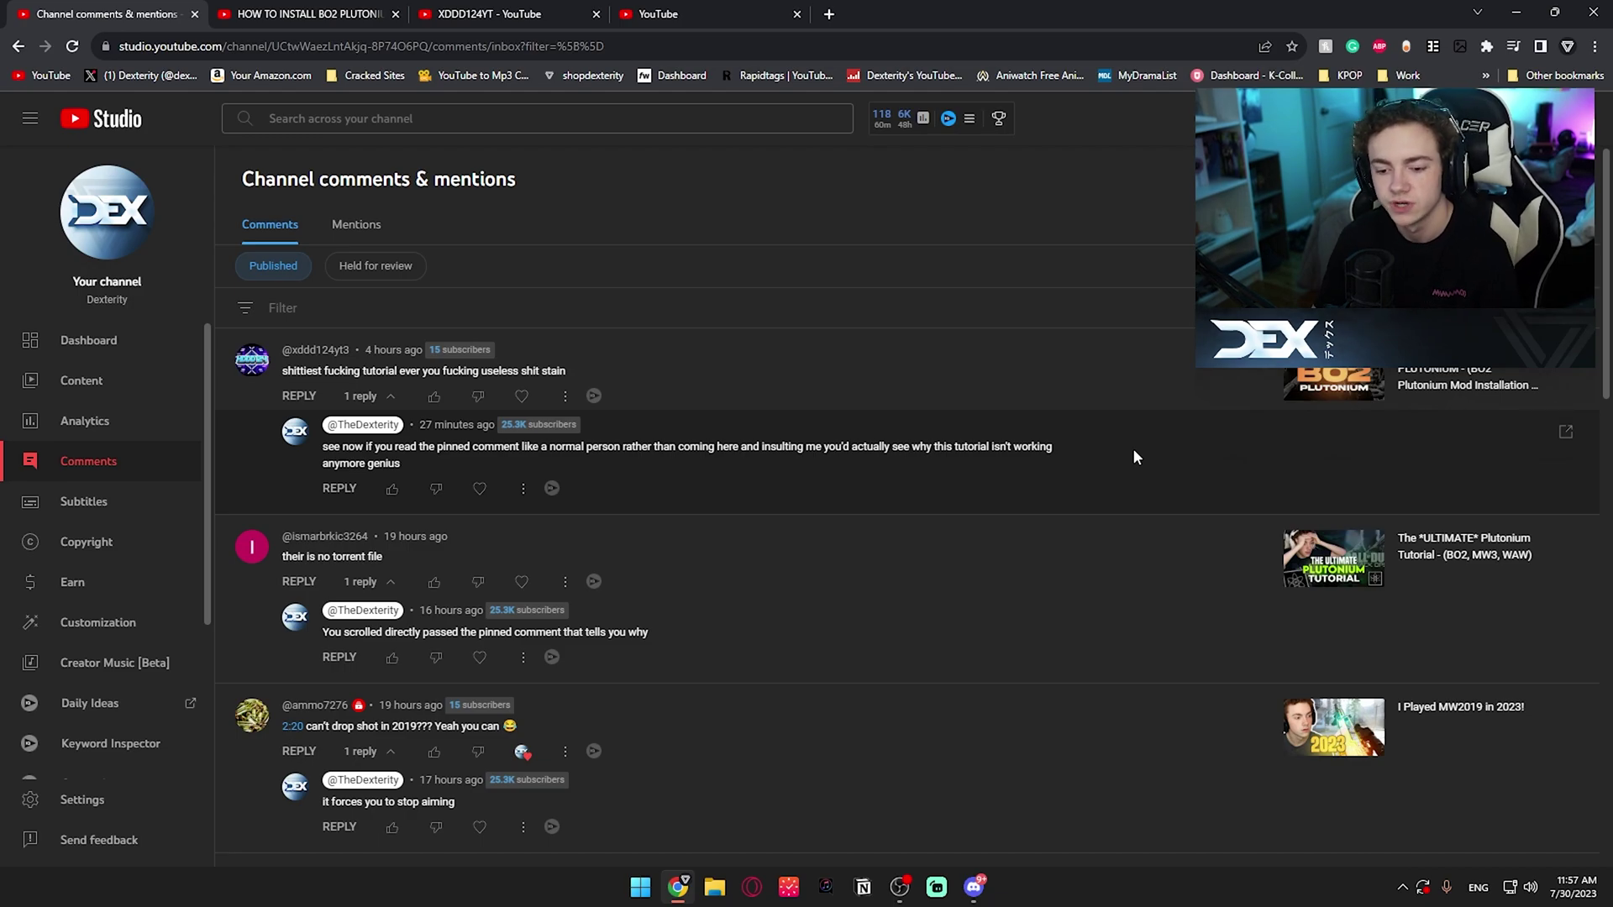
Read further back through the published channel comments for viewer feedback on the BO2 Plutonium tutorial
{"action": "scroll", "coordinate": [1134, 457], "scroll_direction": "down", "scroll_amount": 10}
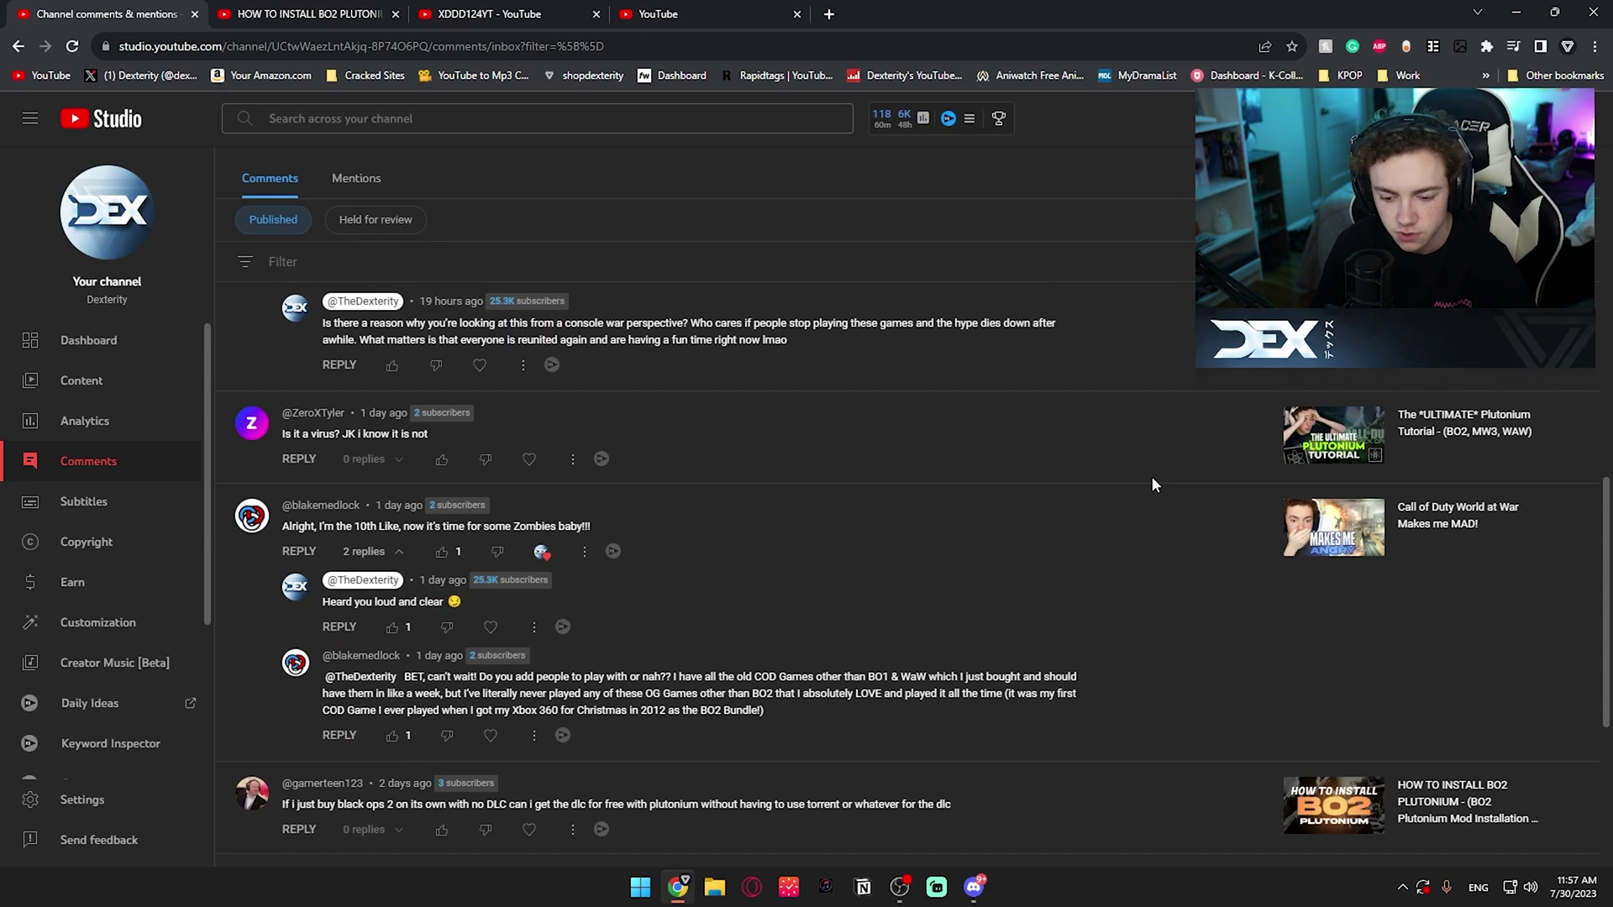
{"action": "scroll", "coordinate": [1152, 480], "scroll_direction": "down", "scroll_amount": 2}
{"action": "scroll", "coordinate": [1152, 480], "scroll_direction": "up", "scroll_amount": 2}
{"action": "scroll", "coordinate": [1126, 494], "scroll_direction": "down", "scroll_amount": 4}
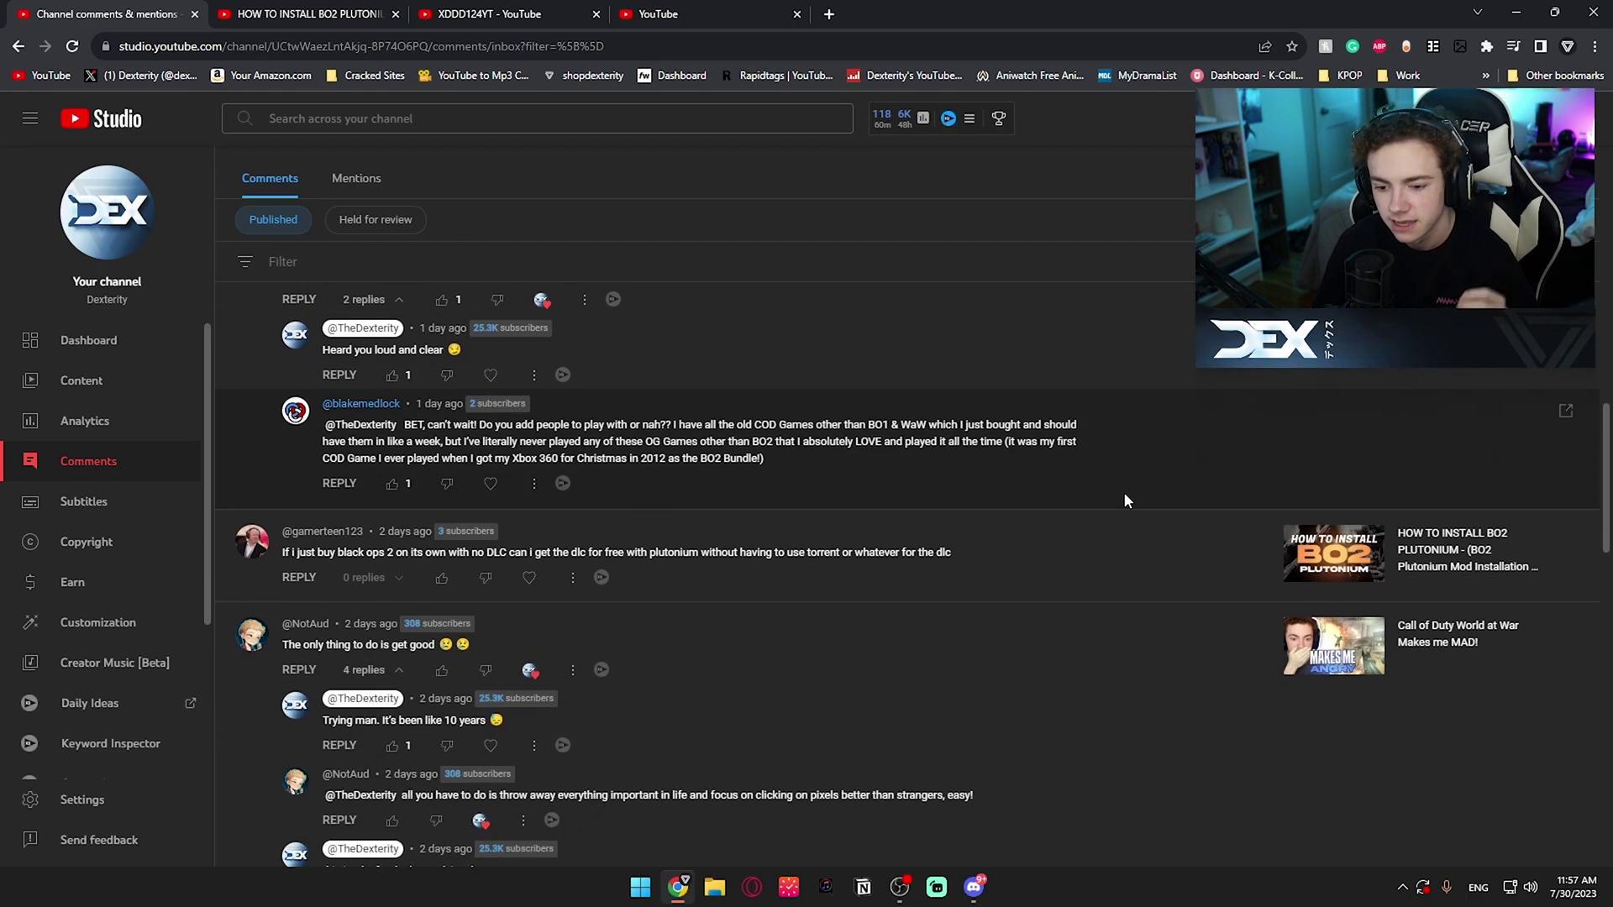
{"action": "scroll", "coordinate": [1123, 495], "scroll_direction": "down", "scroll_amount": 2}
{"action": "scroll", "coordinate": [628, 608], "scroll_direction": "down", "scroll_amount": 6}
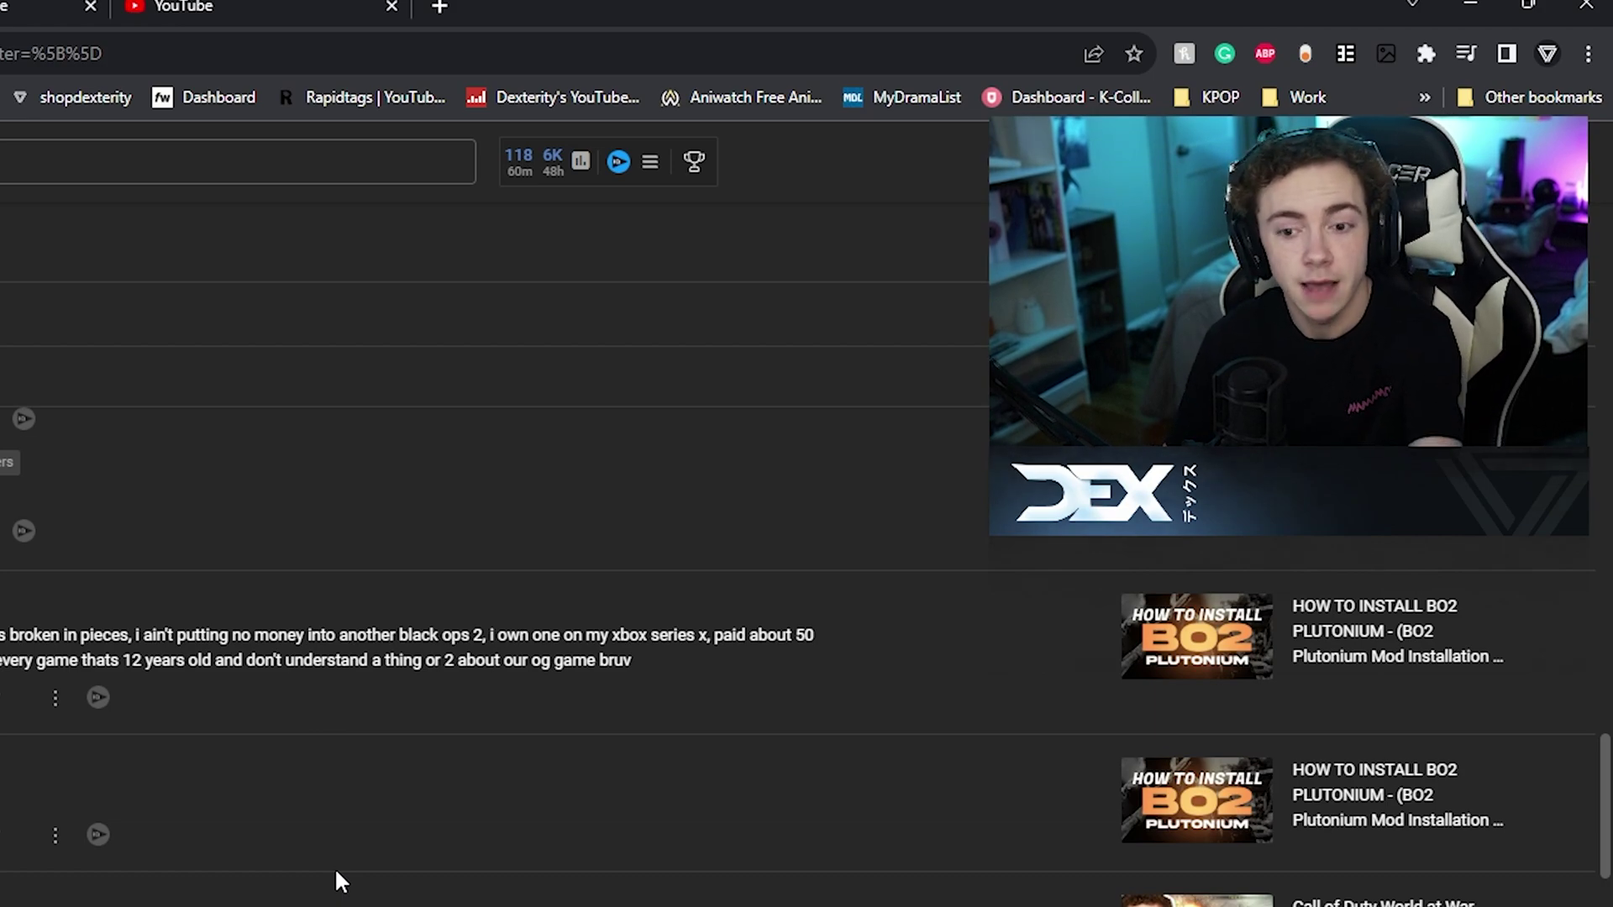
{"action": "scroll", "coordinate": [378, 876], "scroll_direction": "down", "scroll_amount": 5}
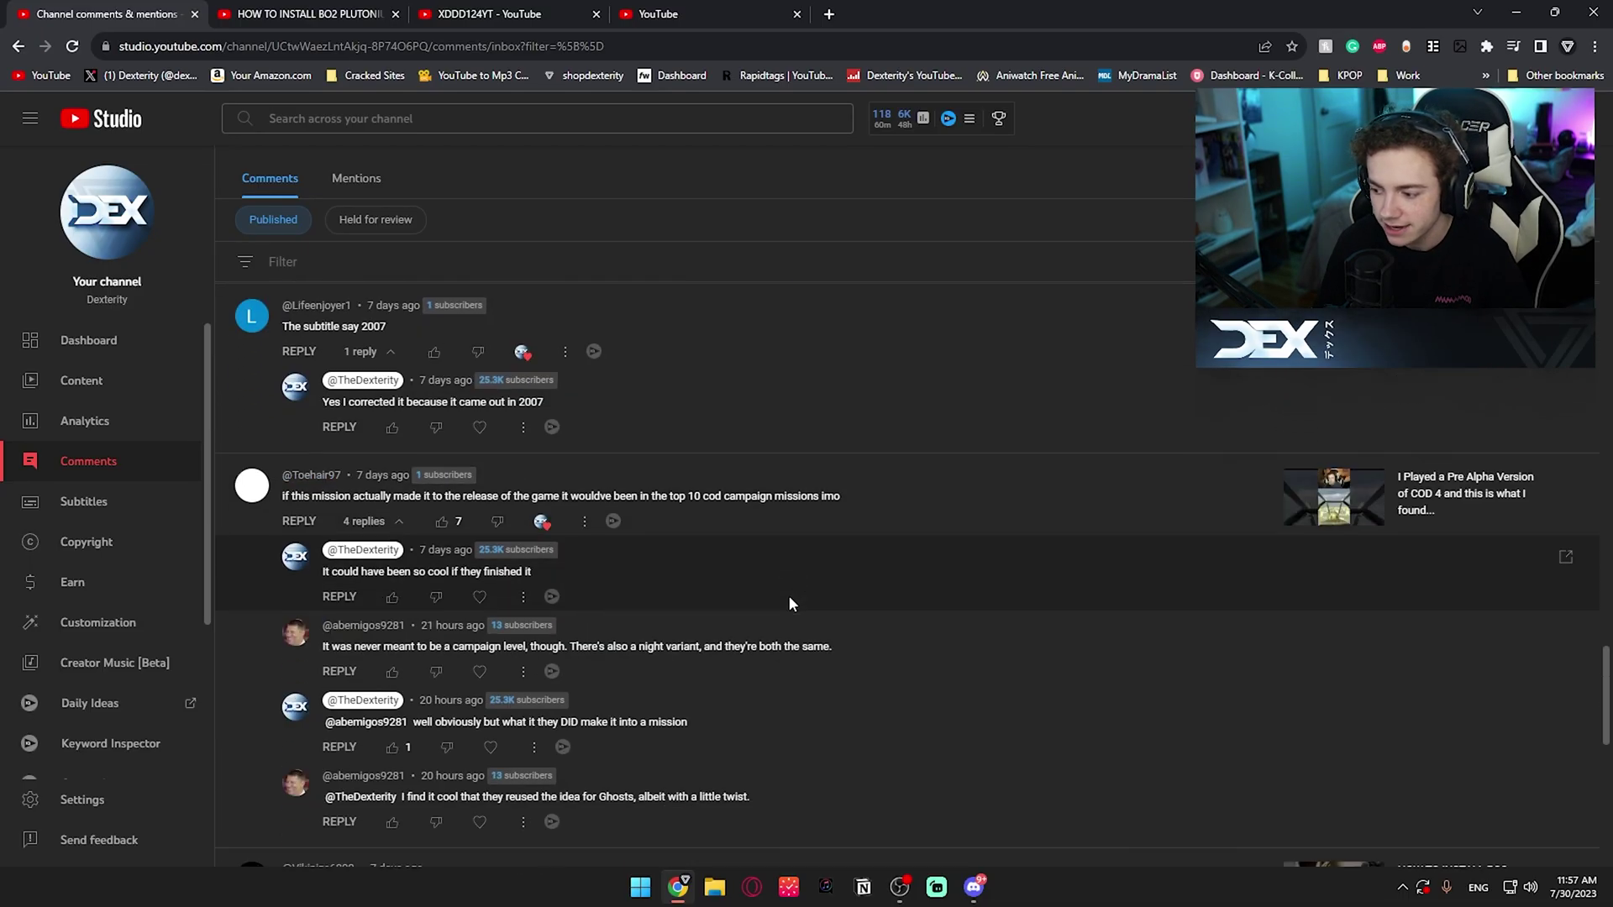
Examine the week-old channel comments, highlighting the one that suggests using the wayback machine
{"action": "scroll", "coordinate": [788, 594], "scroll_direction": "down", "scroll_amount": 5}
{"action": "left_click_drag", "start_coordinate": [632, 469], "coordinate": [283, 472]}
{"action": "left_click", "coordinate": [702, 486]}
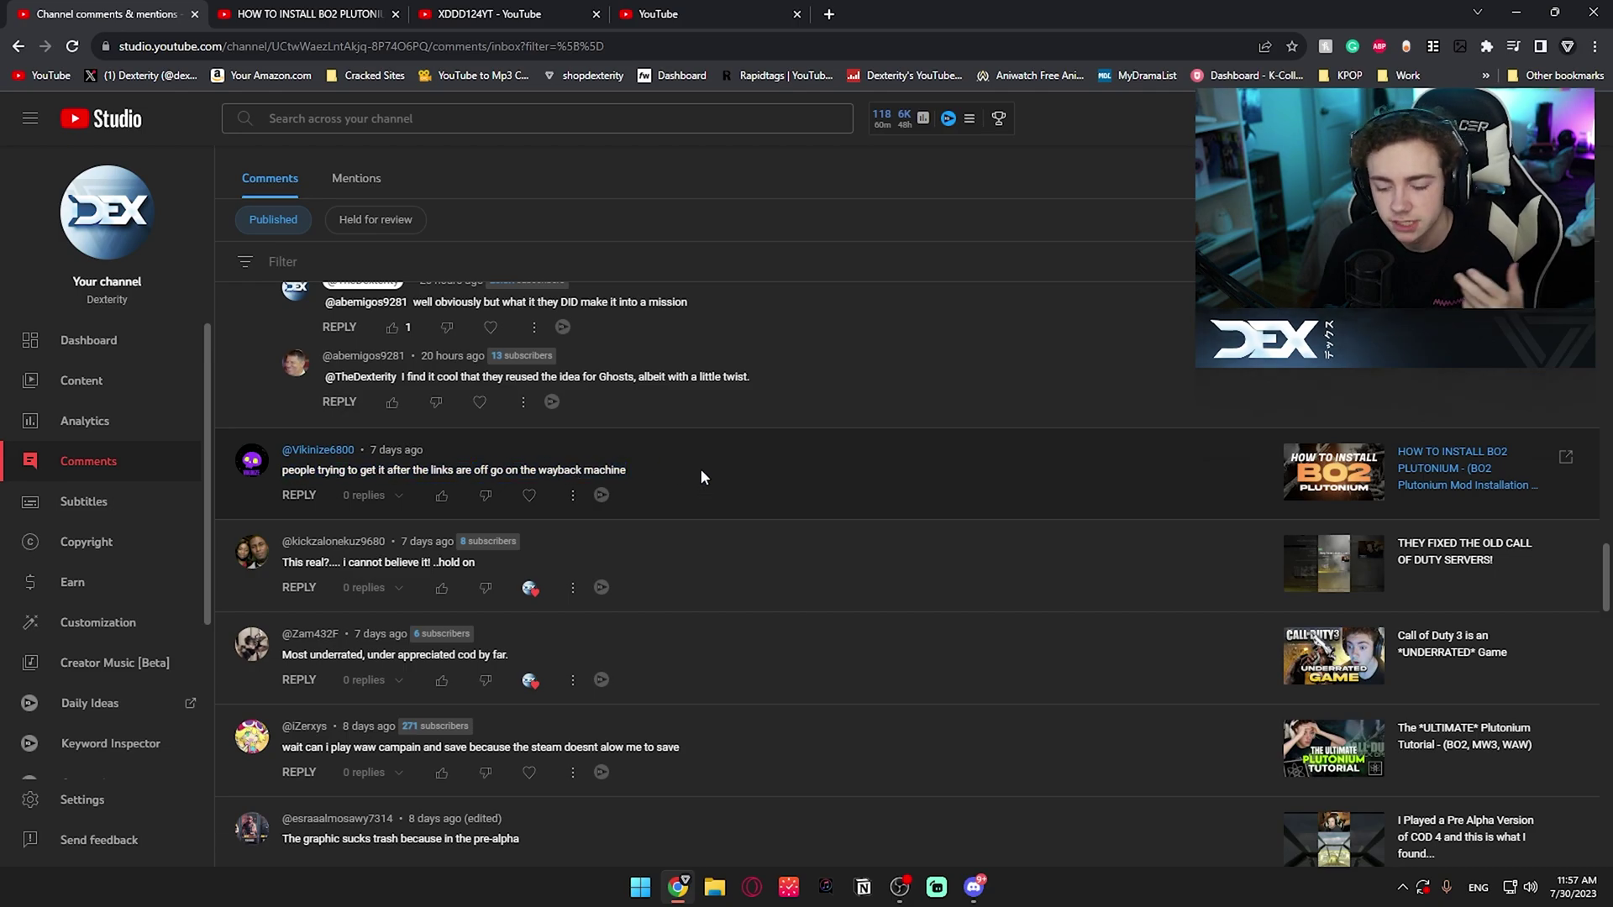
{"action": "scroll", "coordinate": [714, 470], "scroll_direction": "down", "scroll_amount": 4}
{"action": "right_click", "coordinate": [795, 496]}
{"action": "left_click", "coordinate": [797, 498]}
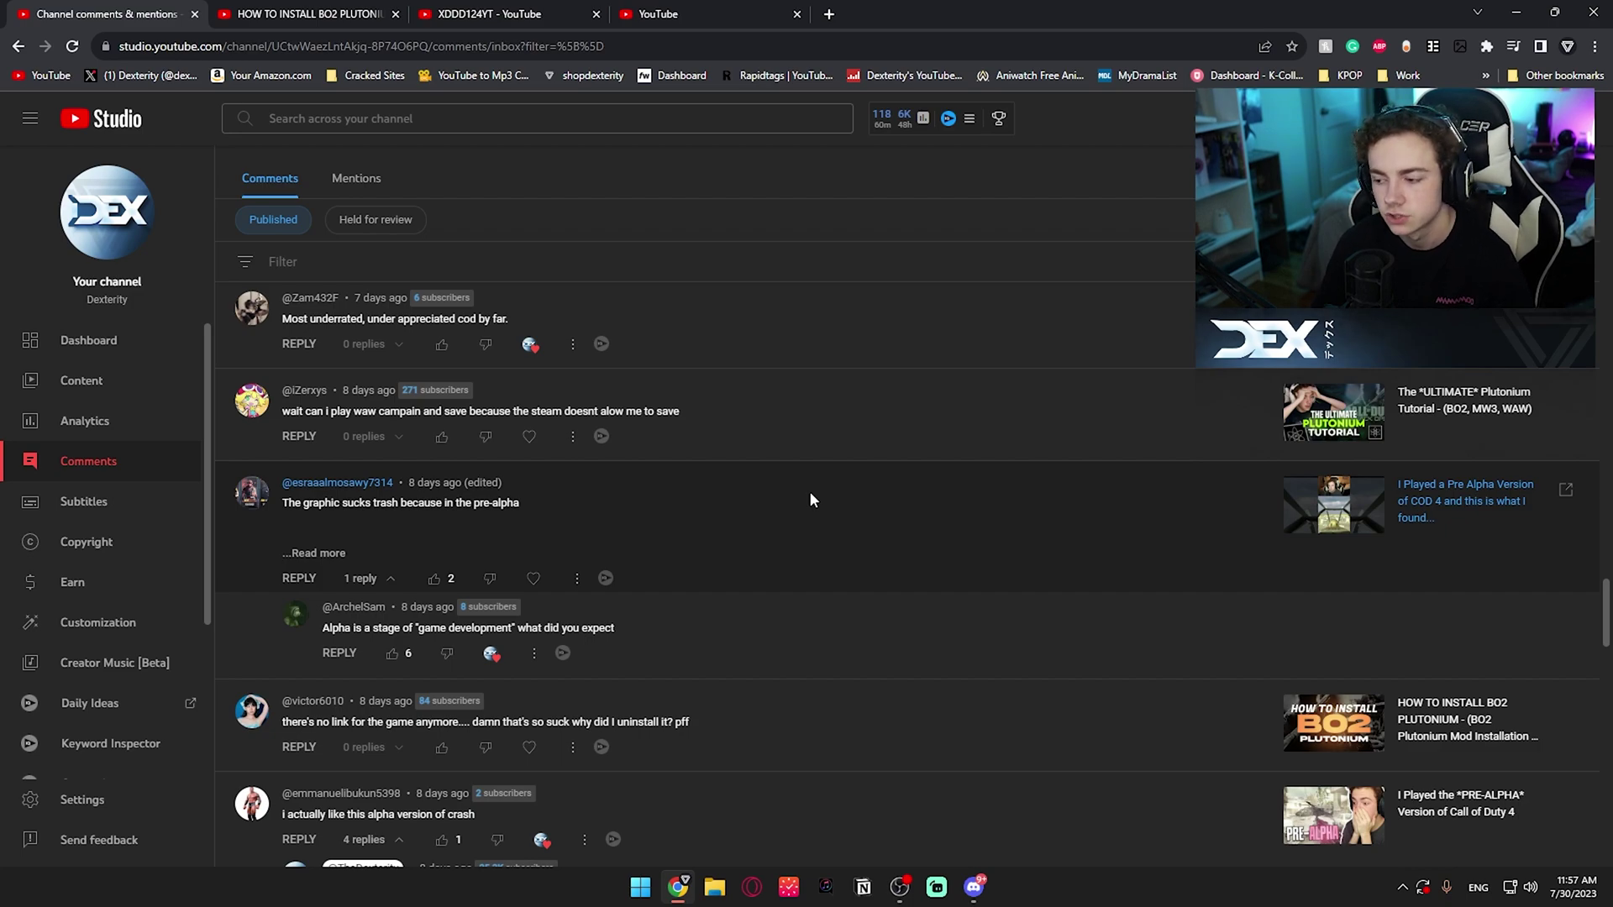
{"action": "scroll", "coordinate": [811, 497], "scroll_direction": "up", "scroll_amount": 4}
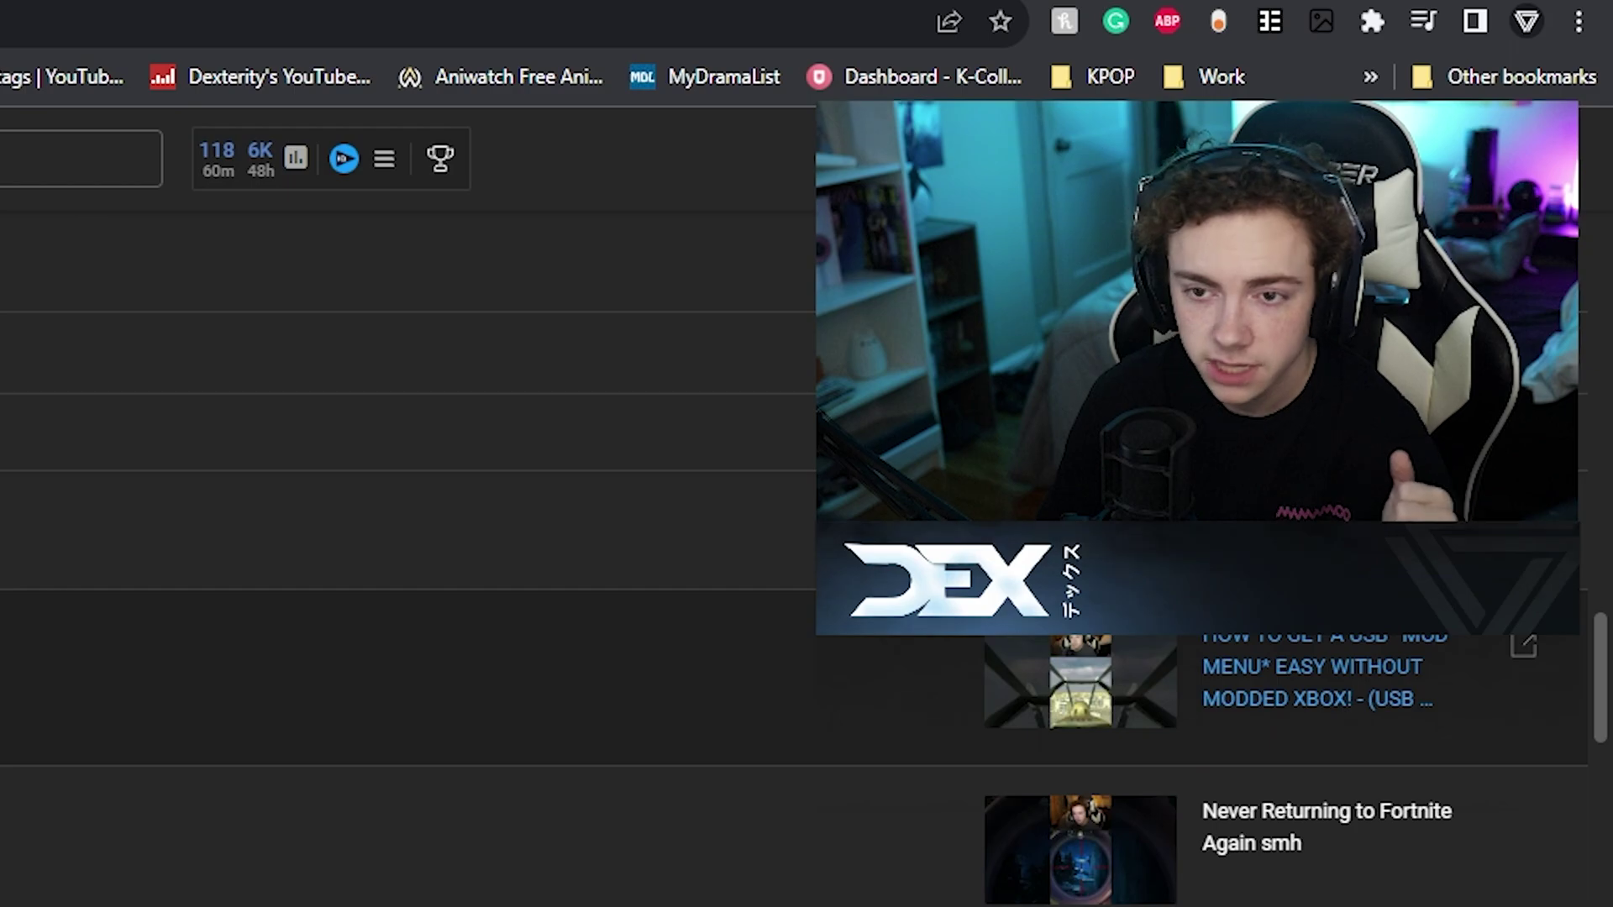
Open plutonium.pw in the browser and go to its download and installation instructions
{"action": "left_click", "coordinate": [829, 14]}
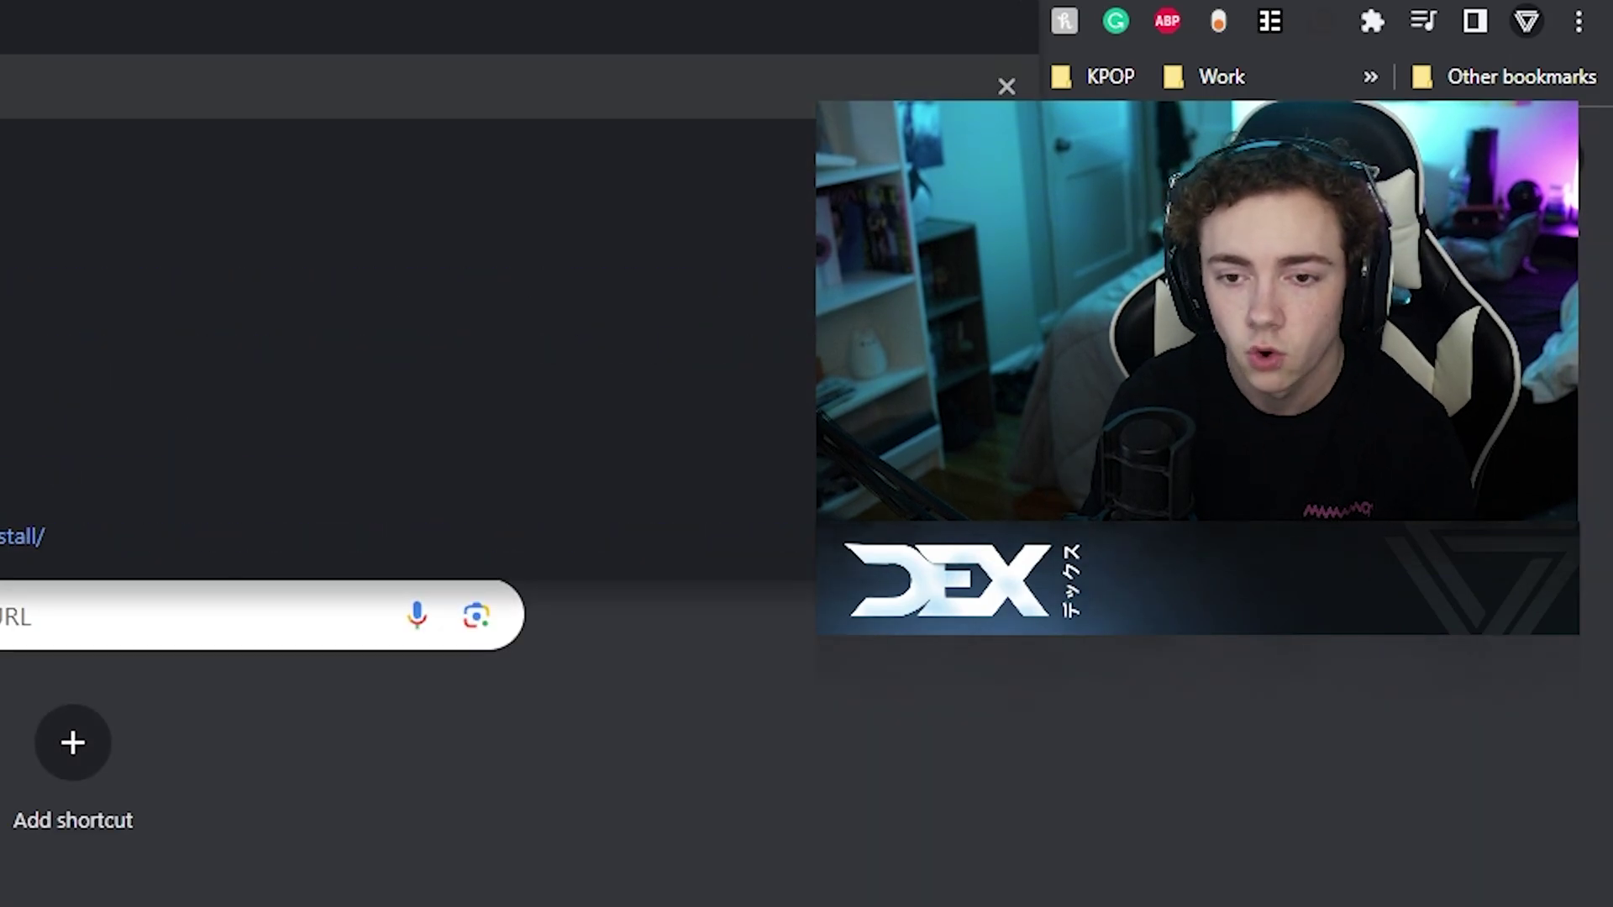
{"action": "key", "text": "Return"}
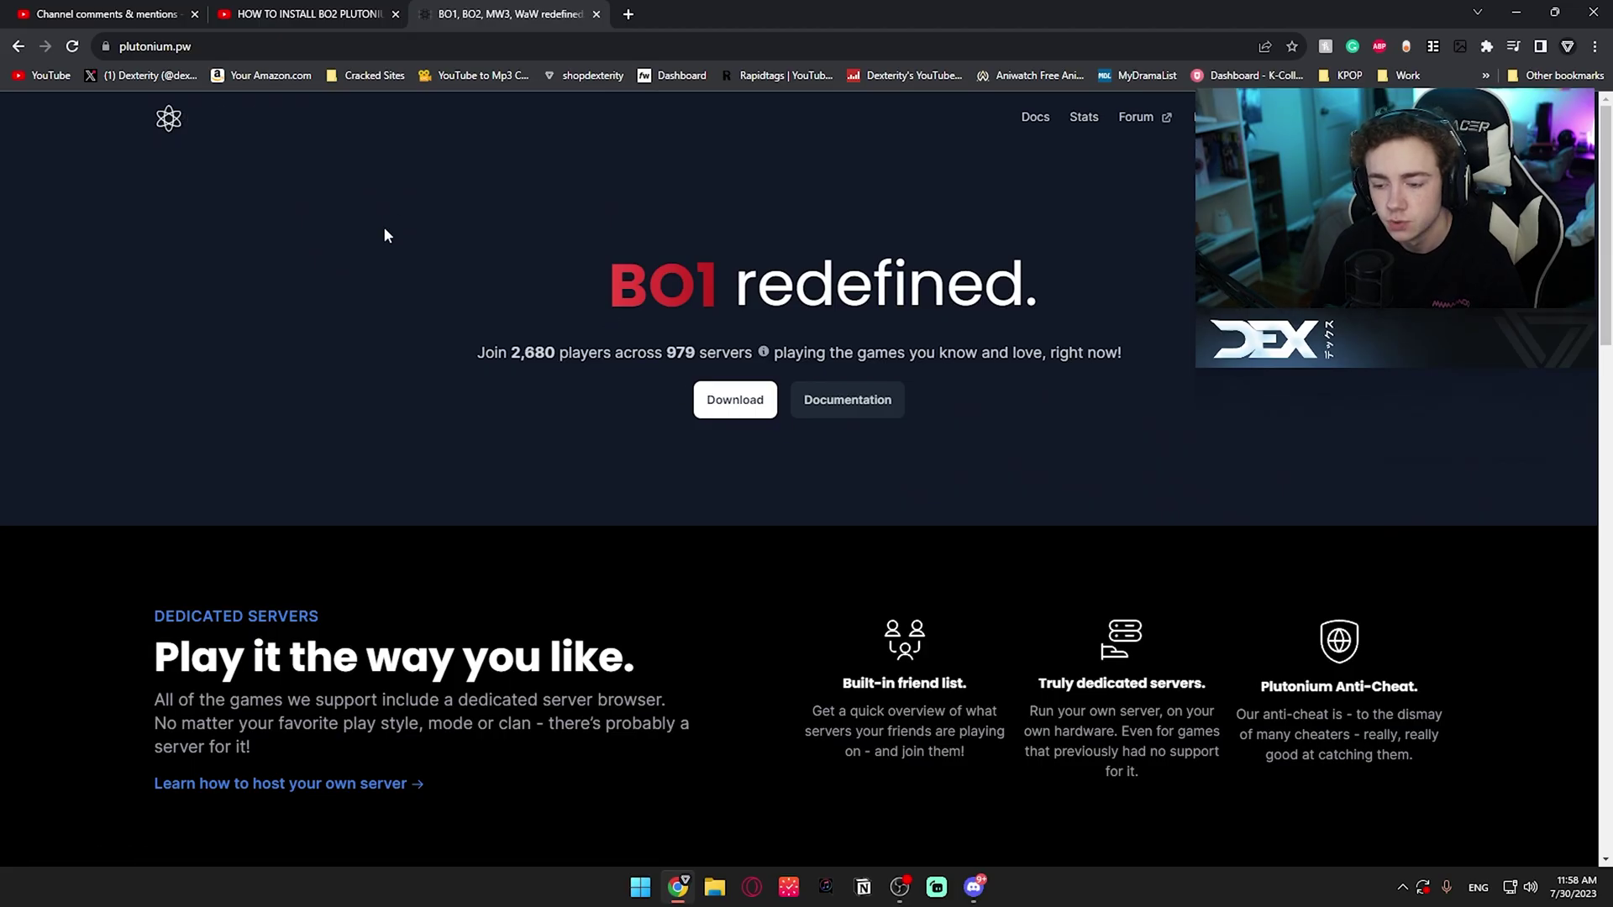
{"action": "left_click", "coordinate": [752, 397]}
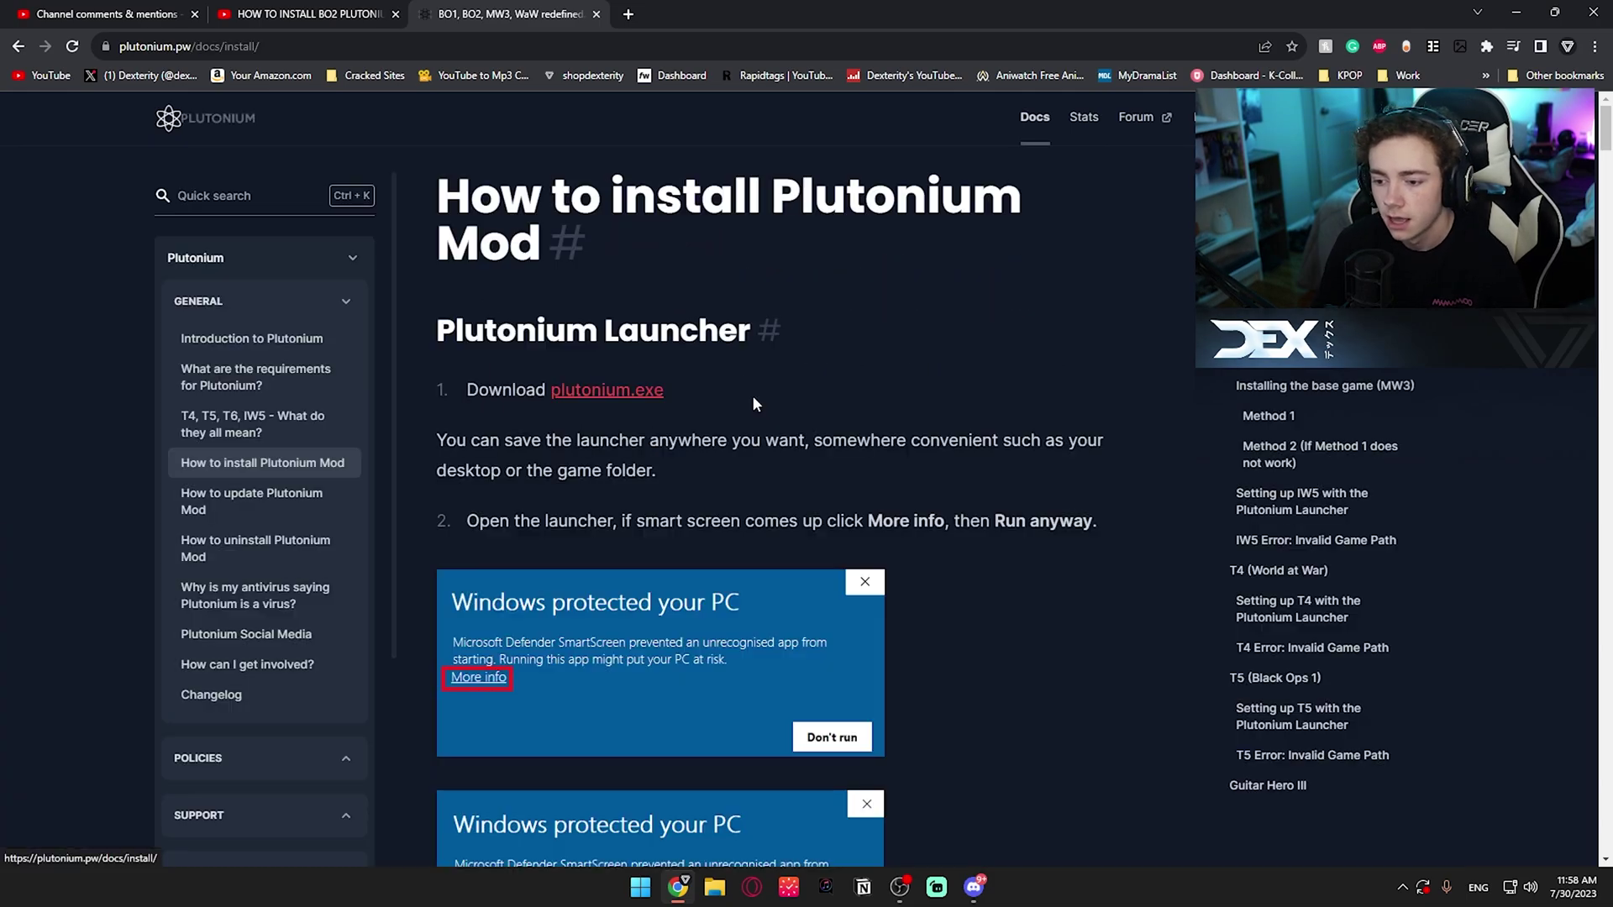
Read the Plutonium Launcher section covering the plutonium.exe download, the SmartScreen prompt and the forum account
{"action": "scroll", "coordinate": [882, 546], "scroll_direction": "down", "scroll_amount": 1}
{"action": "right_click", "coordinate": [1040, 588]}
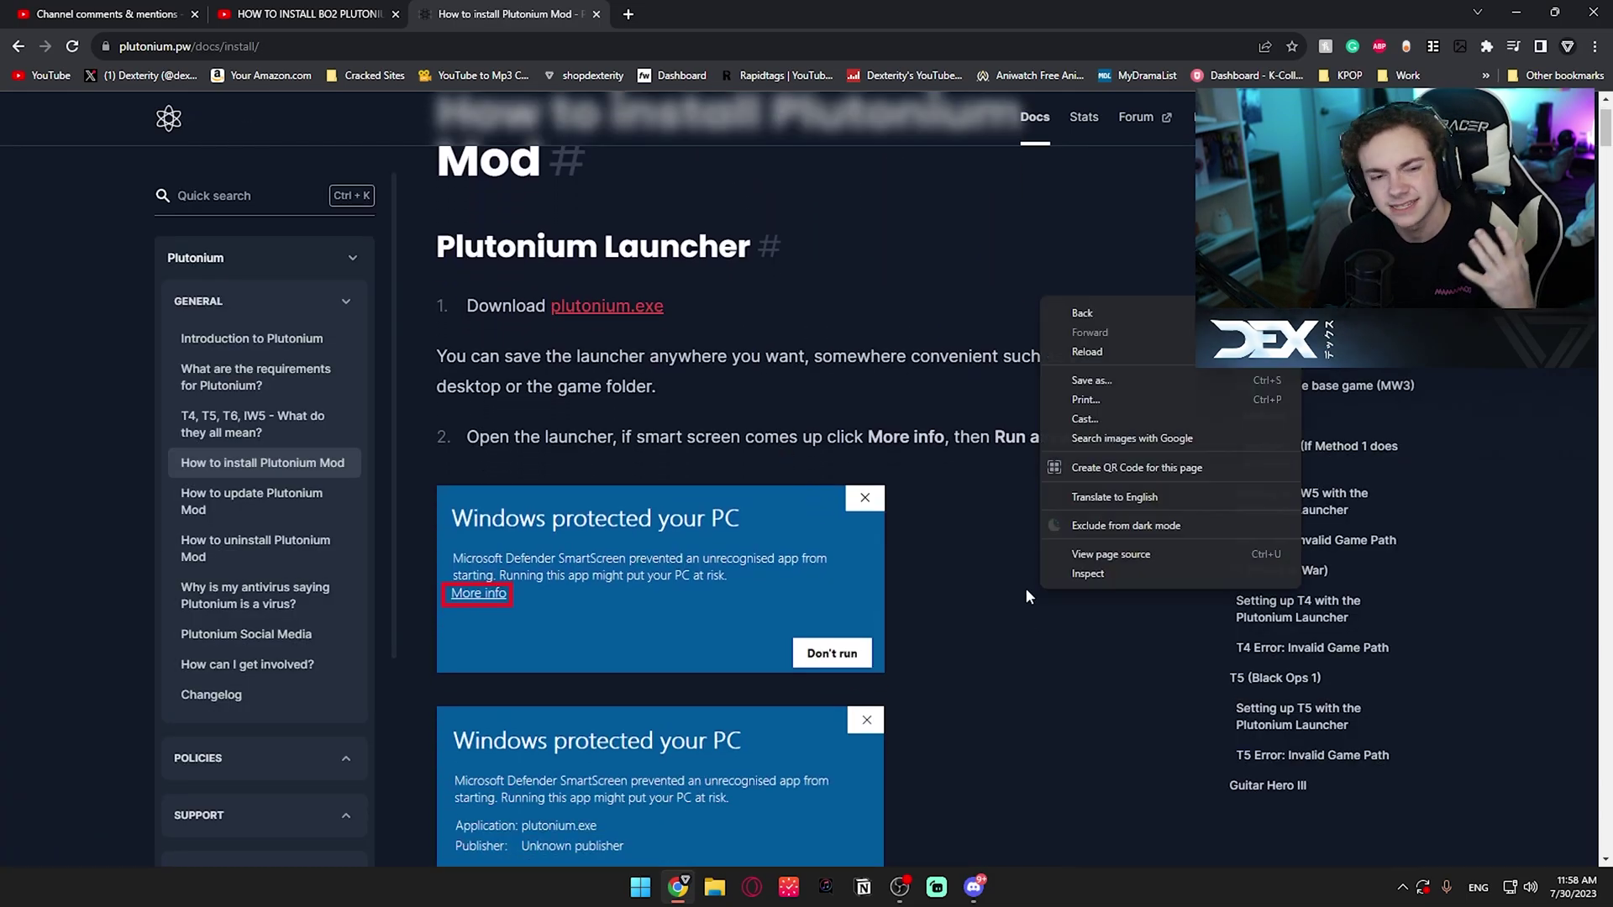
{"action": "left_click", "coordinate": [991, 591]}
{"action": "scroll", "coordinate": [987, 590], "scroll_direction": "down", "scroll_amount": 15}
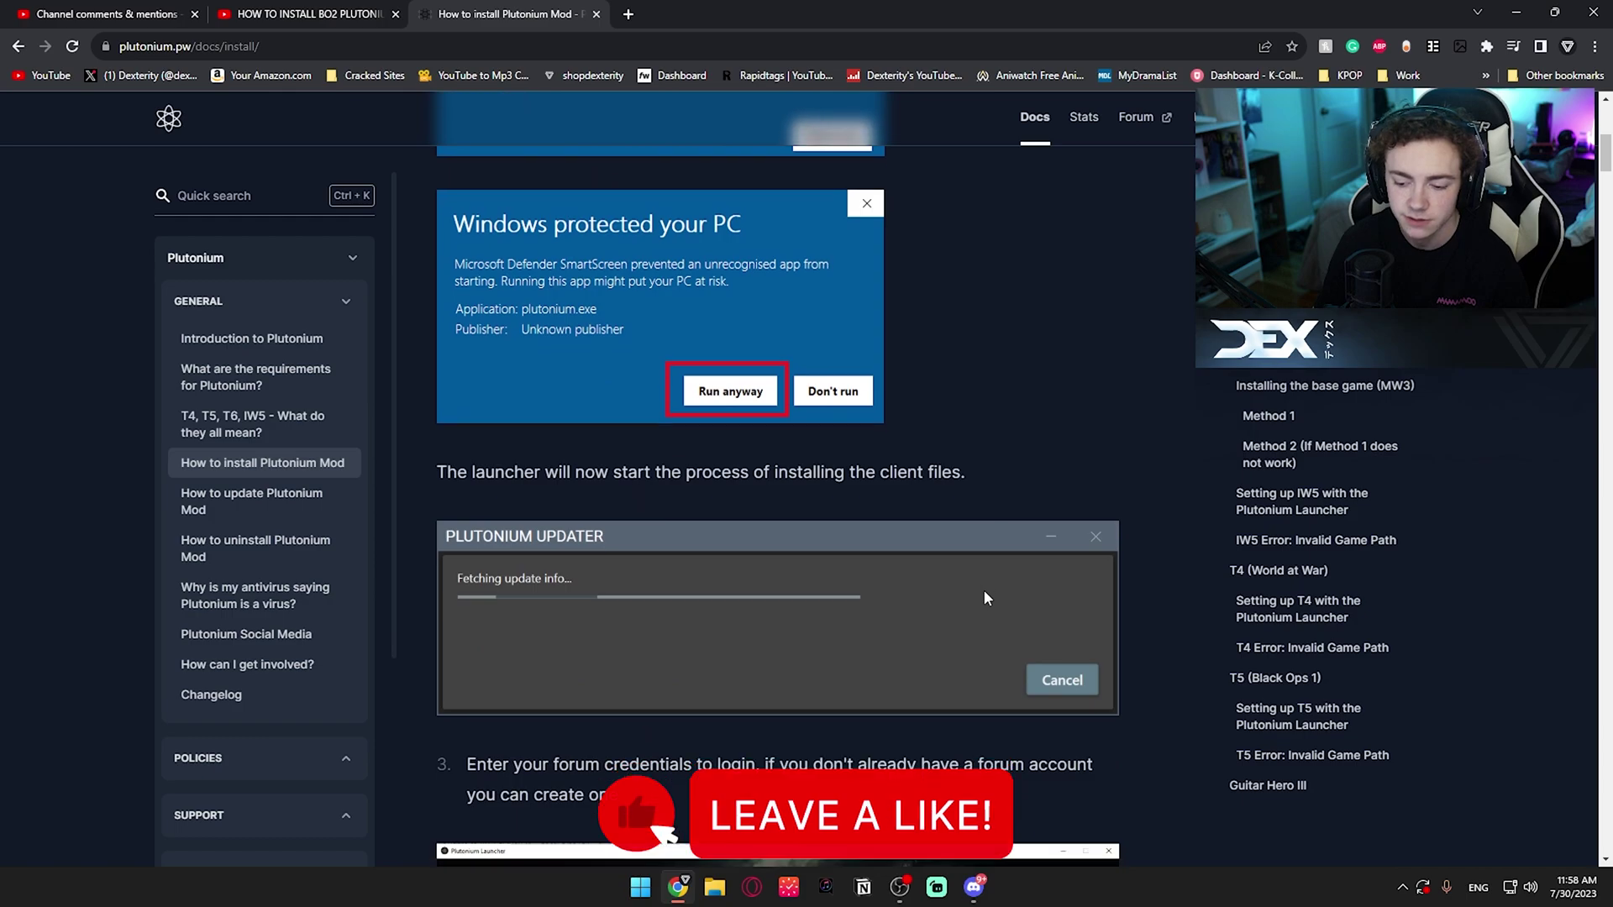
{"action": "scroll", "coordinate": [979, 592], "scroll_direction": "down", "scroll_amount": 4}
{"action": "scroll", "coordinate": [978, 588], "scroll_direction": "up", "scroll_amount": 20}
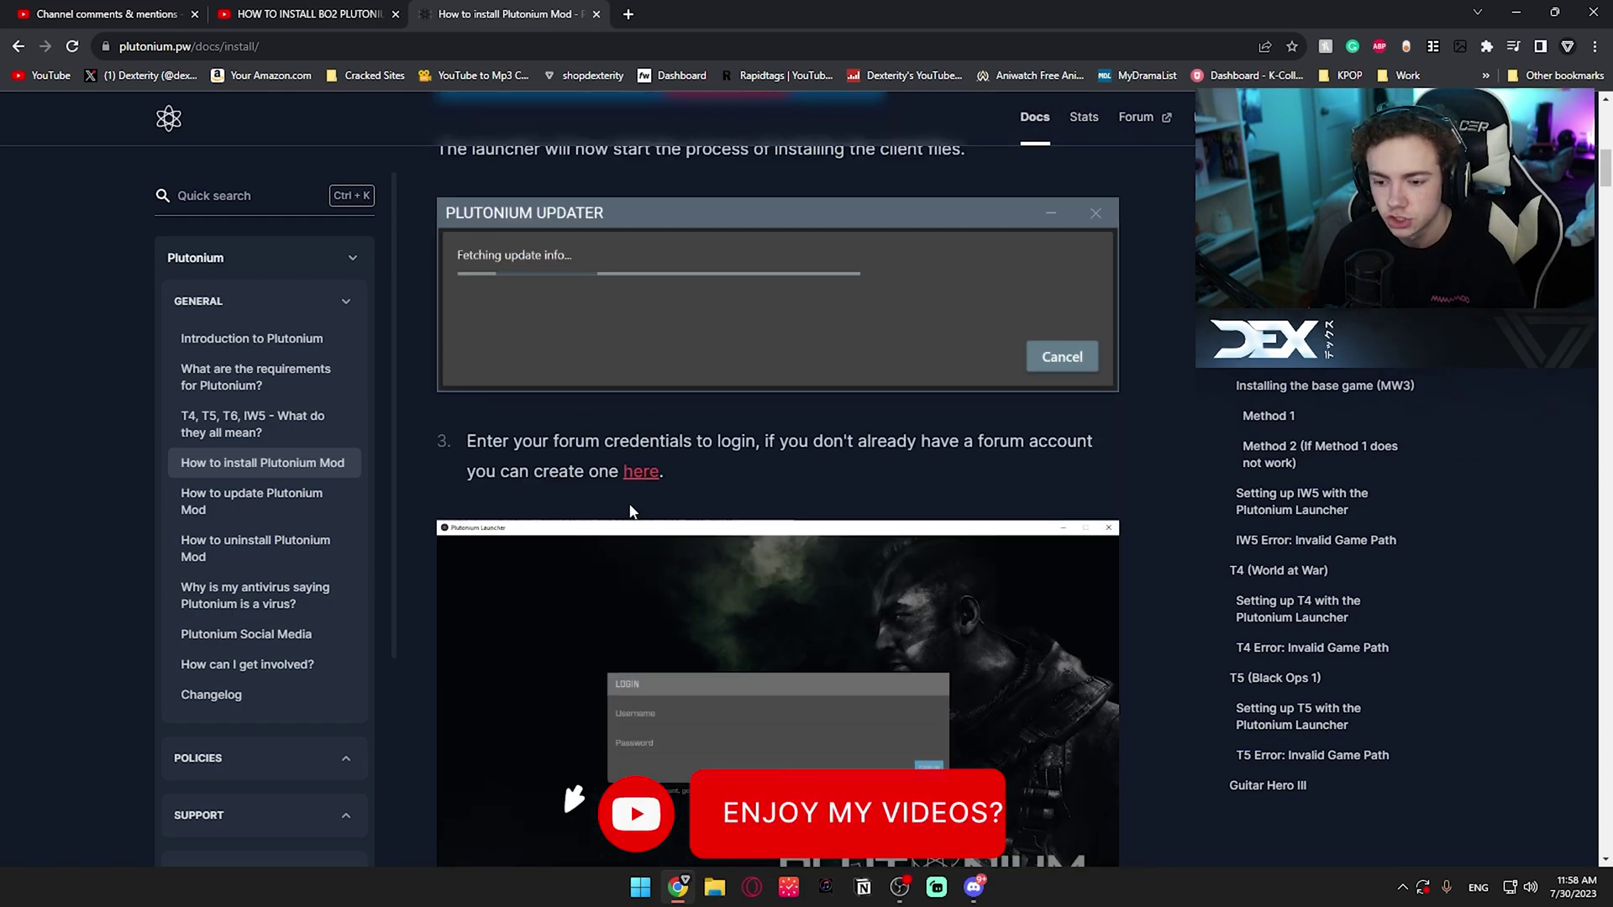
{"action": "scroll", "coordinate": [596, 408], "scroll_direction": "down", "scroll_amount": 10}
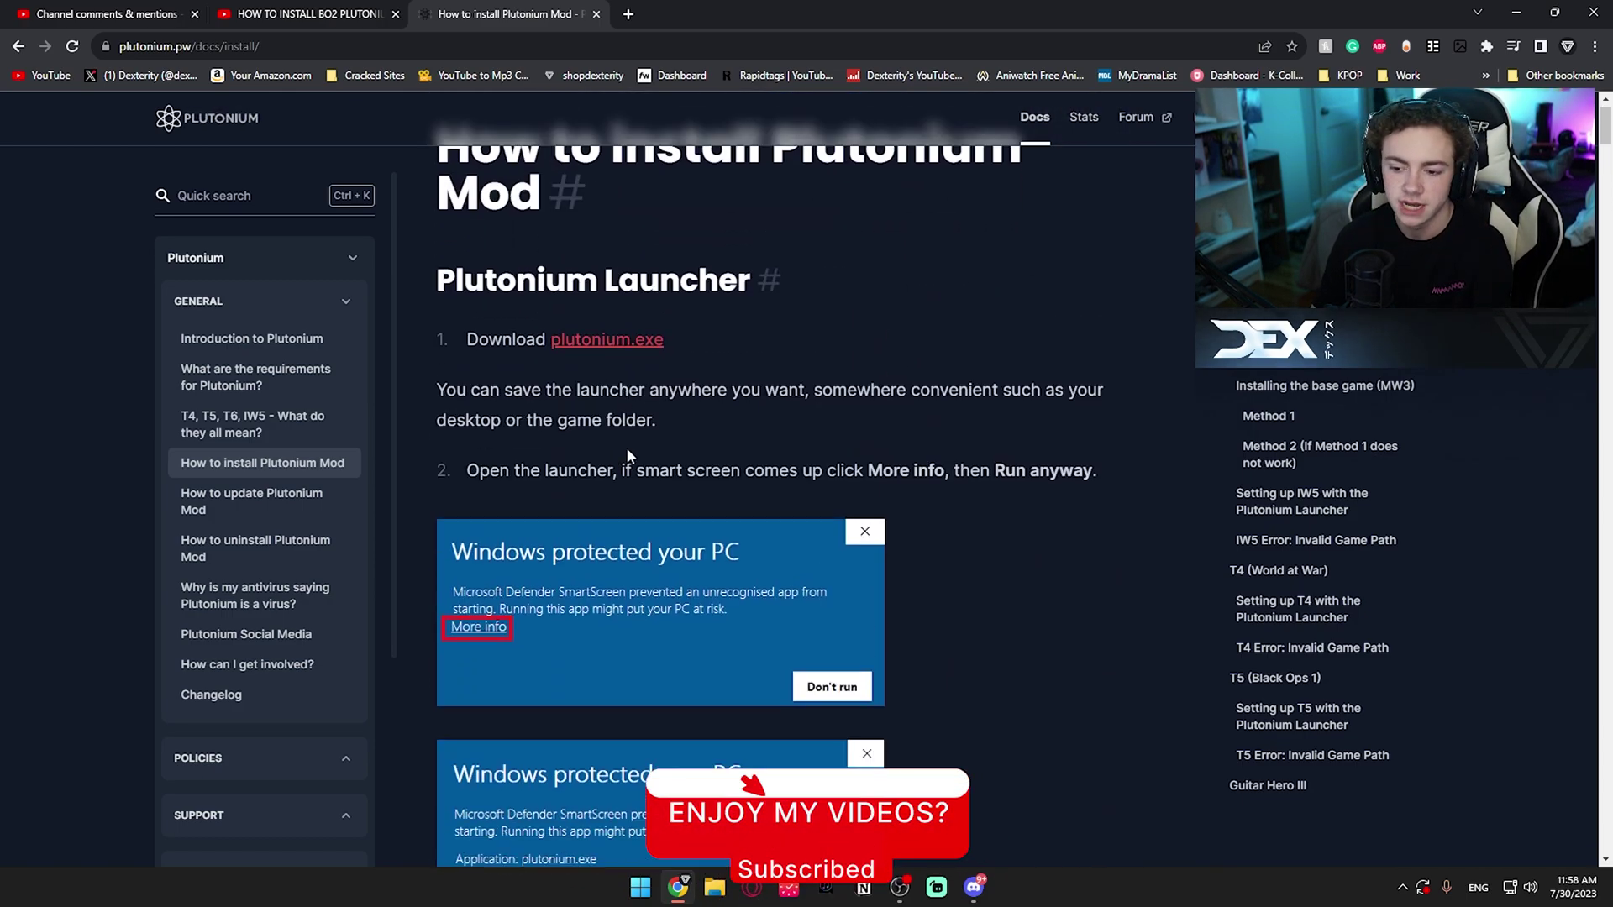
Read the forum login step and the T6 (Black Ops 2) launcher setup instructions, including game folder selection
{"action": "scroll", "coordinate": [625, 460], "scroll_direction": "down", "scroll_amount": 2}
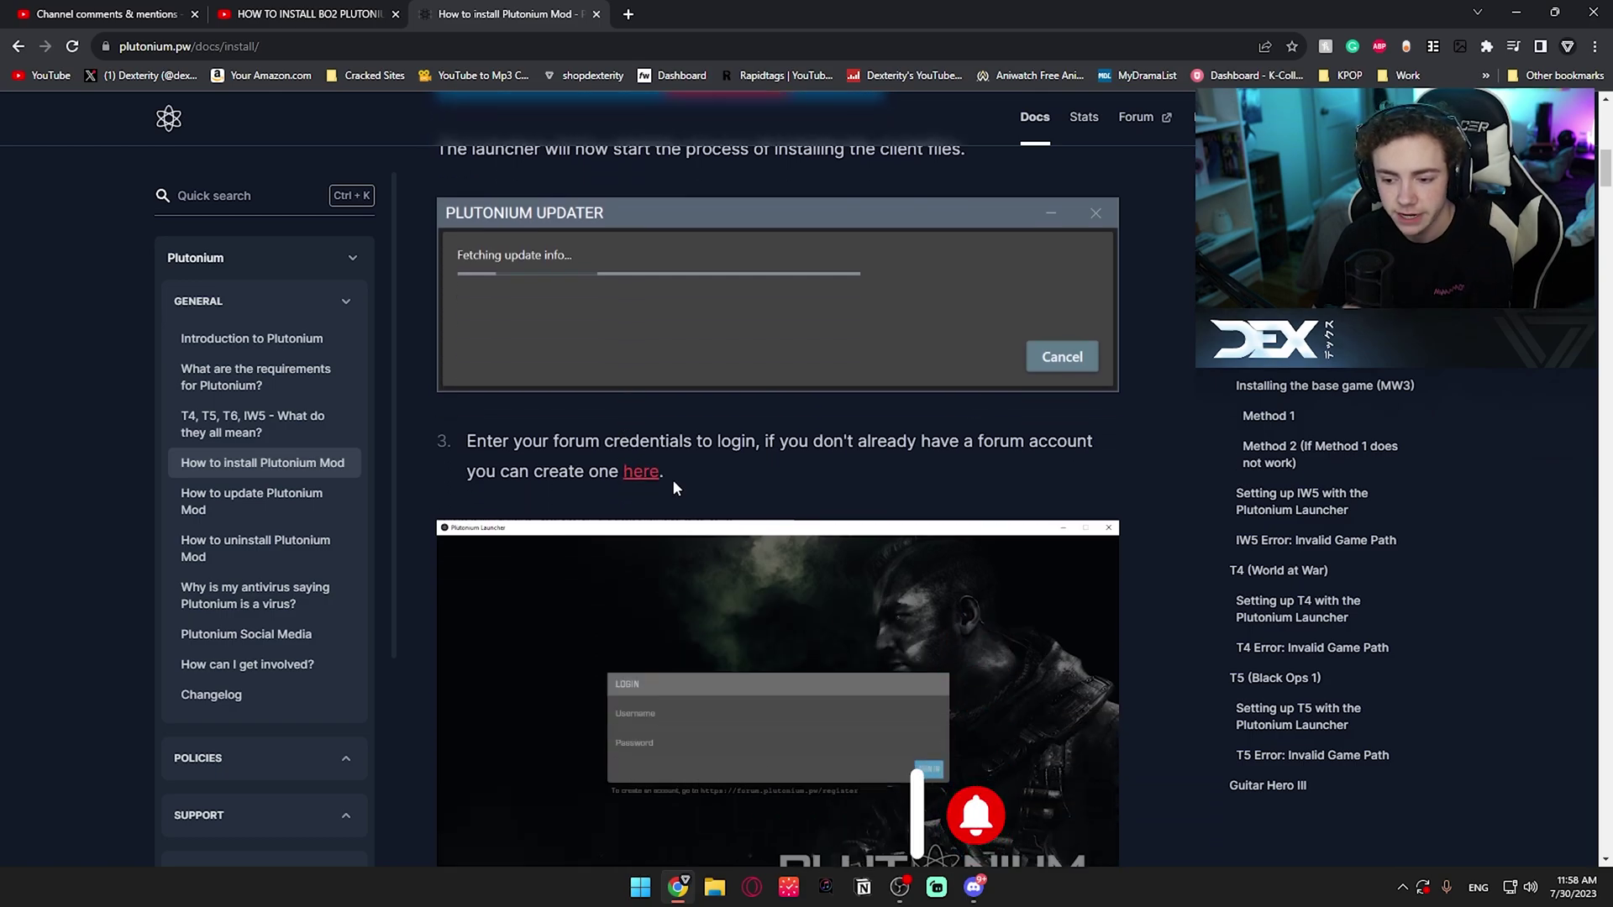
{"action": "scroll", "coordinate": [668, 437], "scroll_direction": "down", "scroll_amount": 3}
{"action": "scroll", "coordinate": [661, 404], "scroll_direction": "down", "scroll_amount": 7}
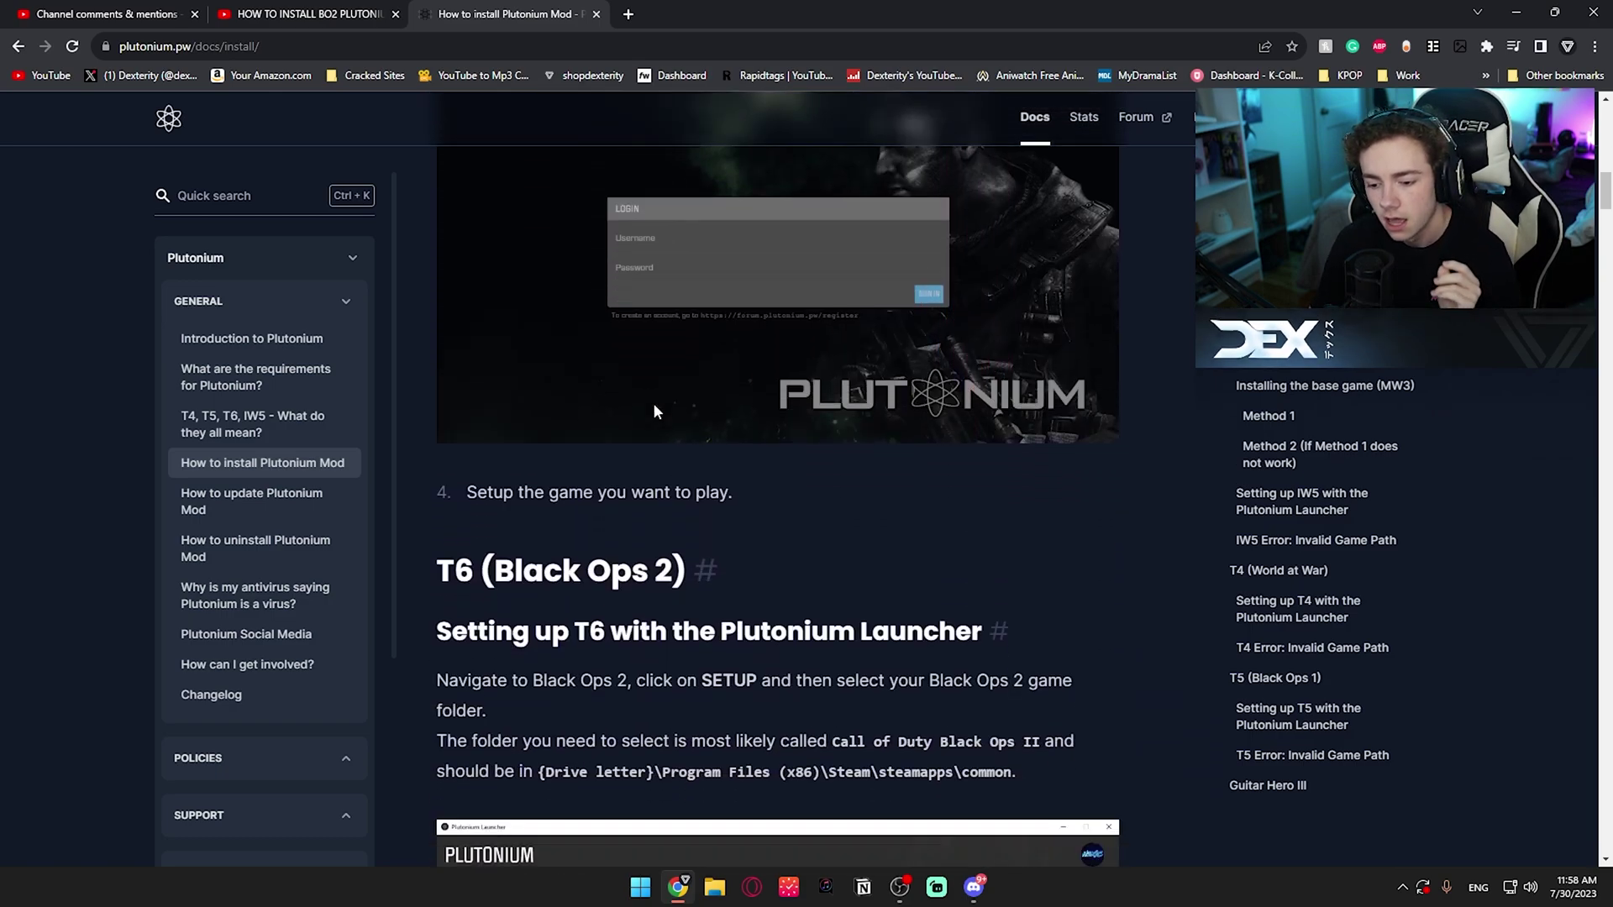
{"action": "scroll", "coordinate": [654, 403], "scroll_direction": "up", "scroll_amount": 3}
{"action": "scroll", "coordinate": [652, 417], "scroll_direction": "down", "scroll_amount": 9}
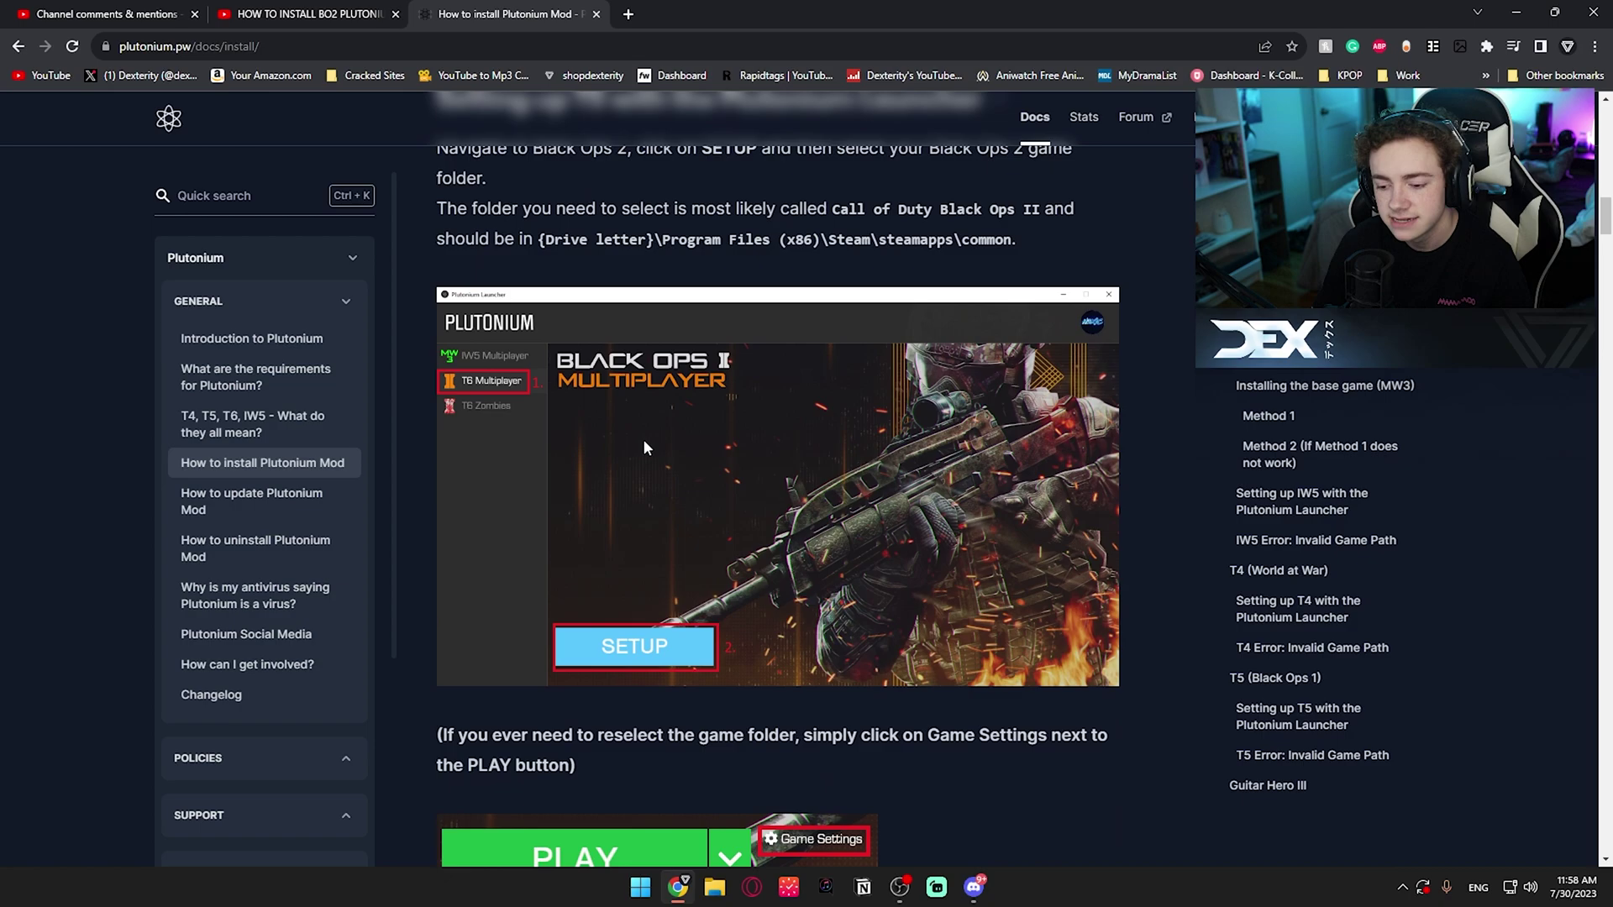
{"action": "scroll", "coordinate": [643, 443], "scroll_direction": "up", "scroll_amount": 1}
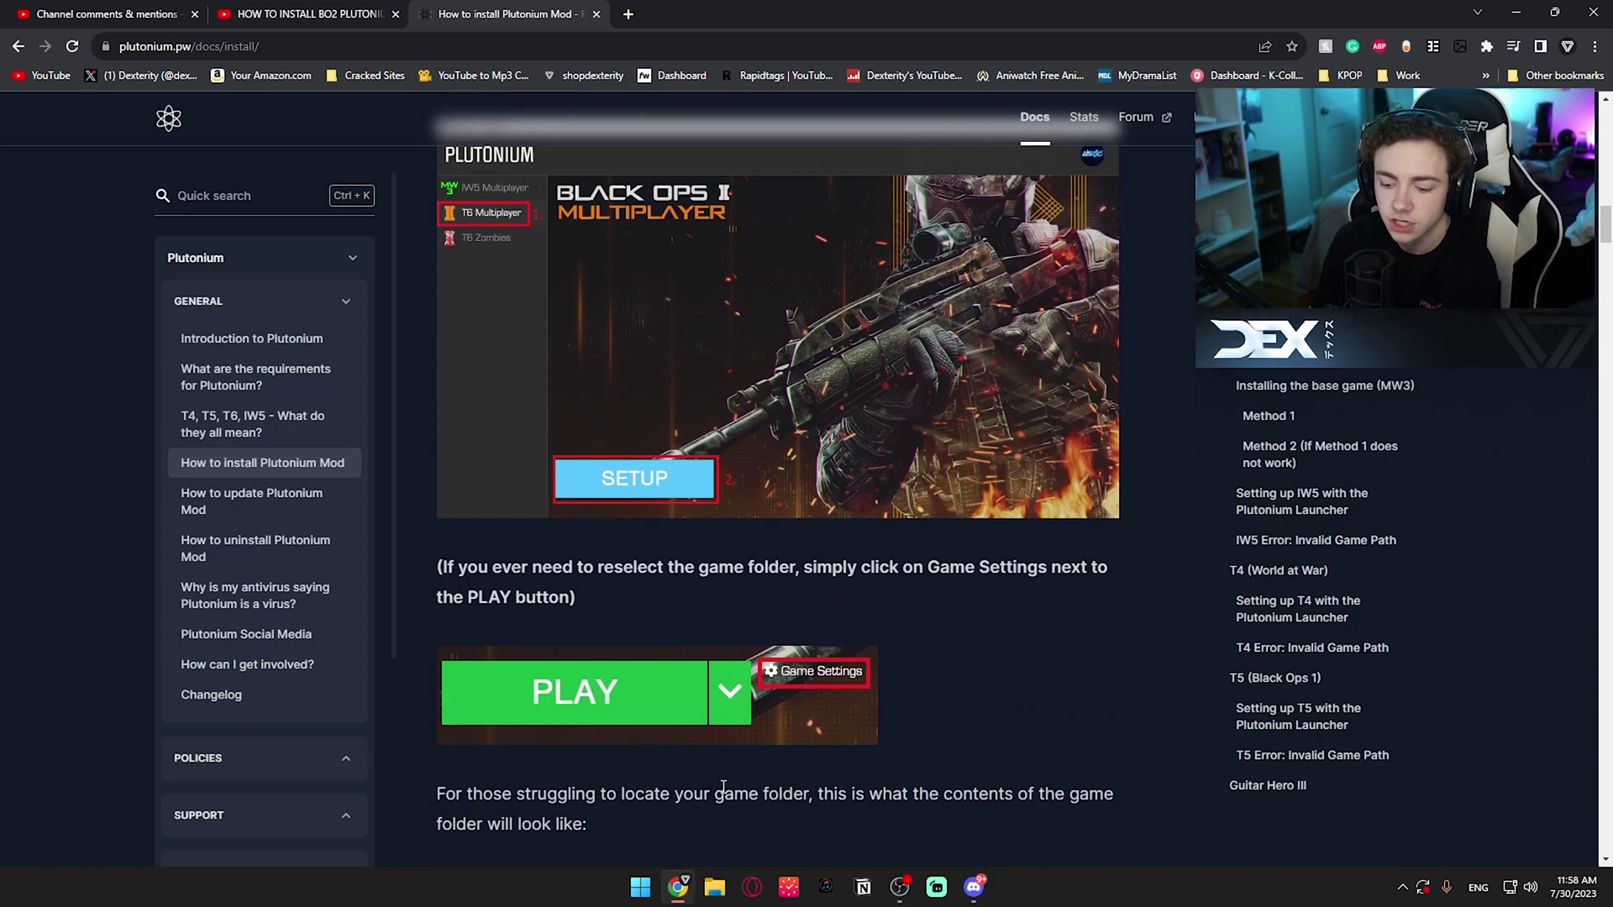
Switch from the browser to Steam
{"action": "left_click", "coordinate": [649, 894]}
{"action": "type", "text": "steam"}
{"action": "key", "text": "Escape"}
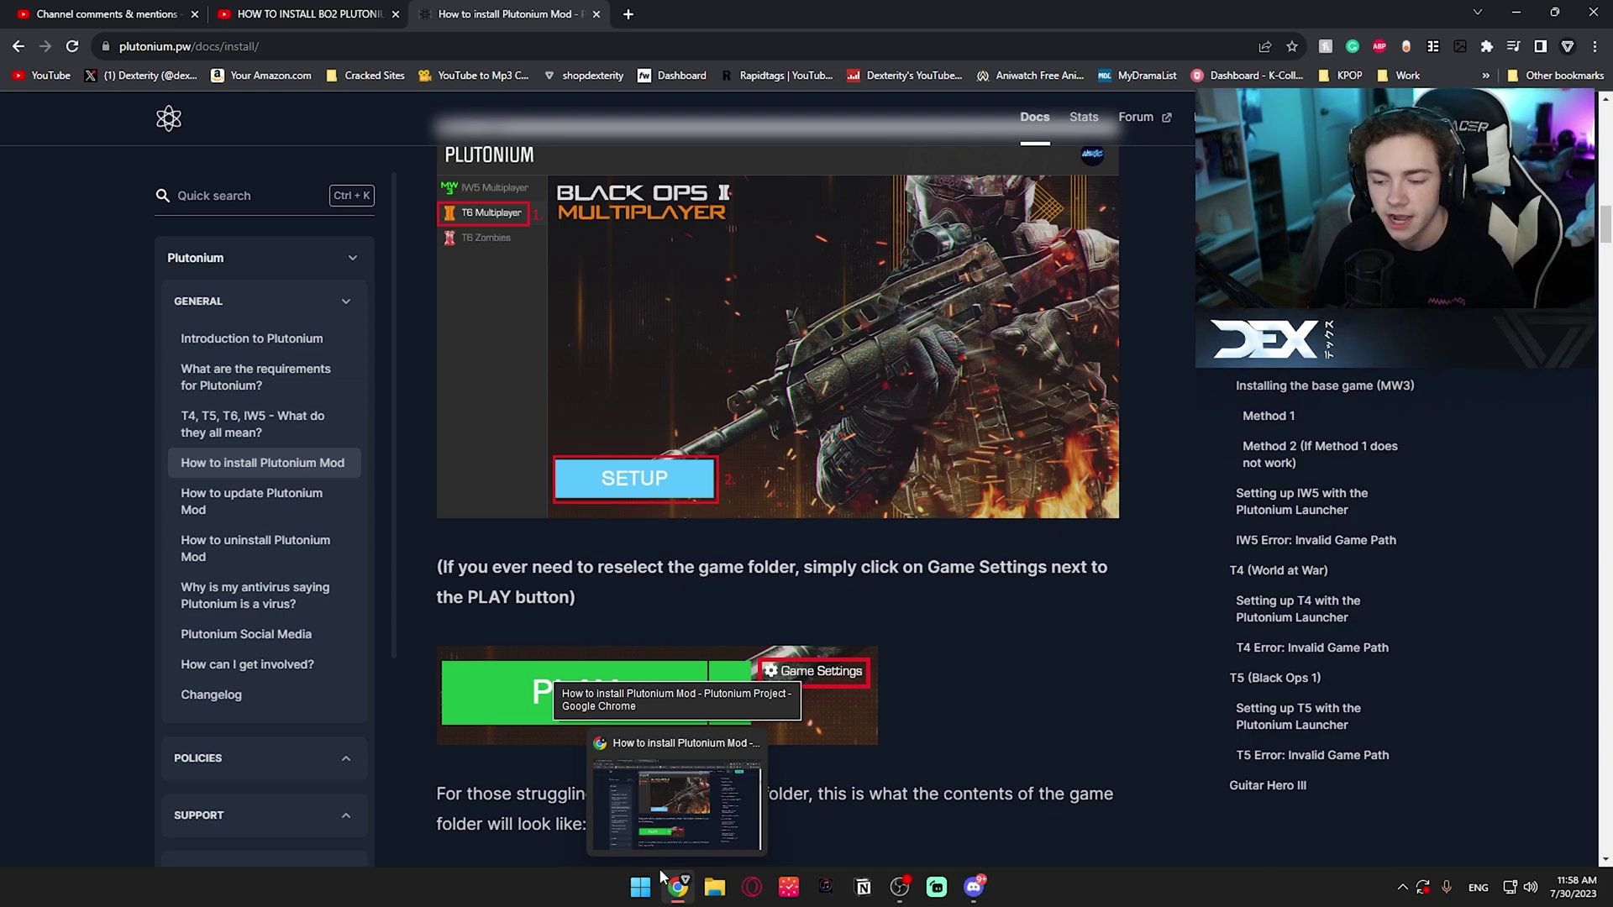
{"action": "left_click", "coordinate": [660, 873]}
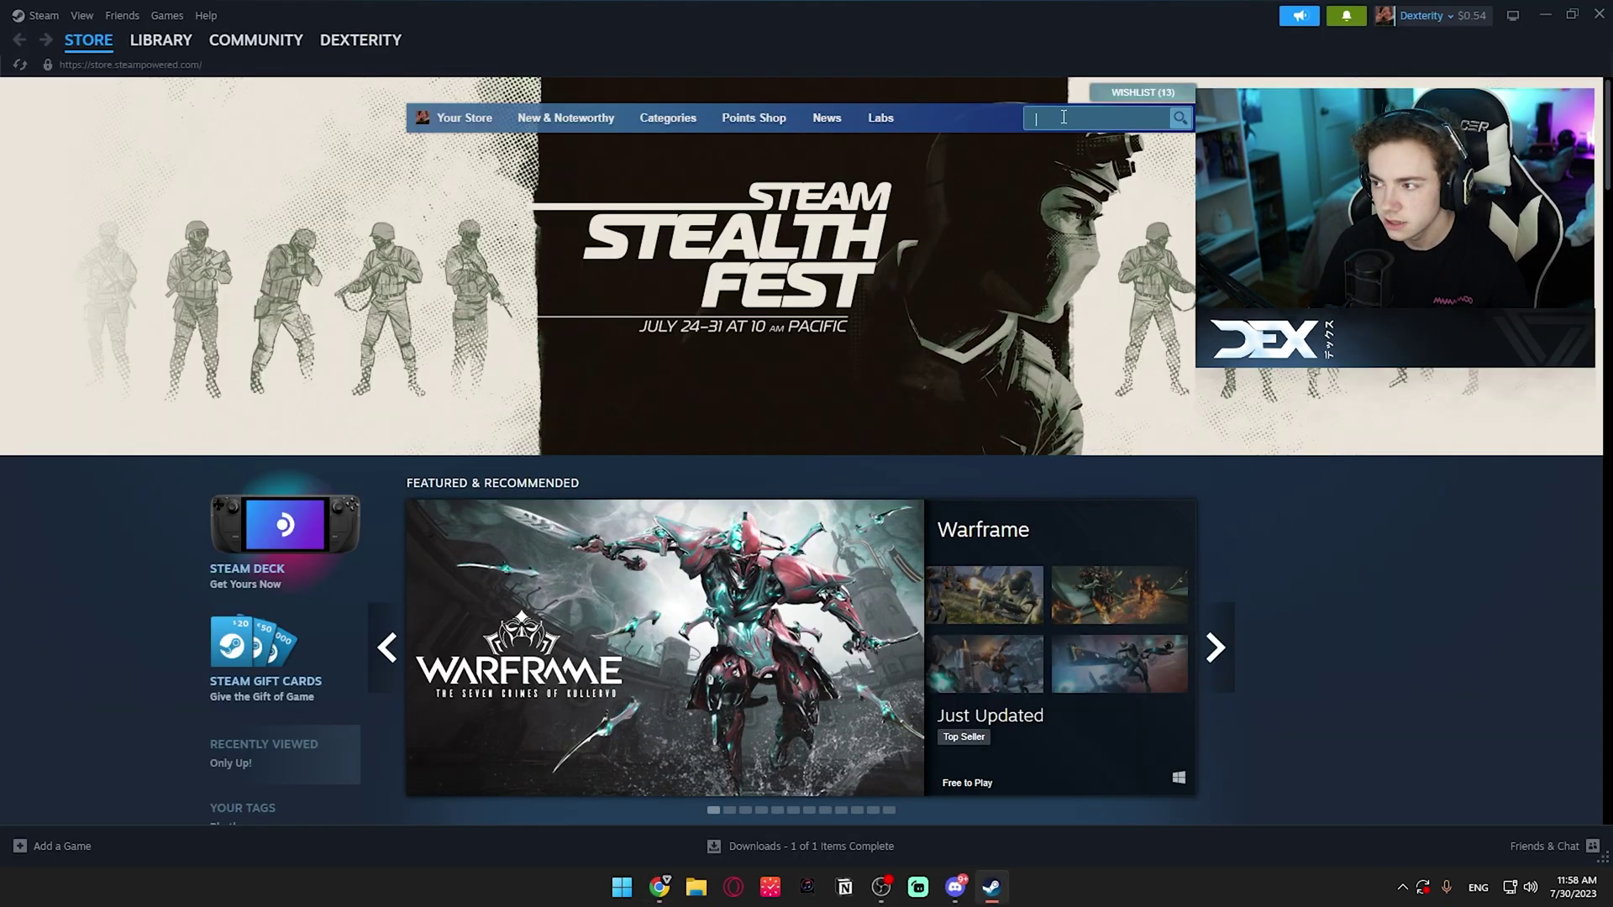
Search the Steam store for "black" and view the Call of Duty: Black Ops II page, passing the age check
{"action": "left_click", "coordinate": [1062, 117]}
{"action": "type", "text": "black"}
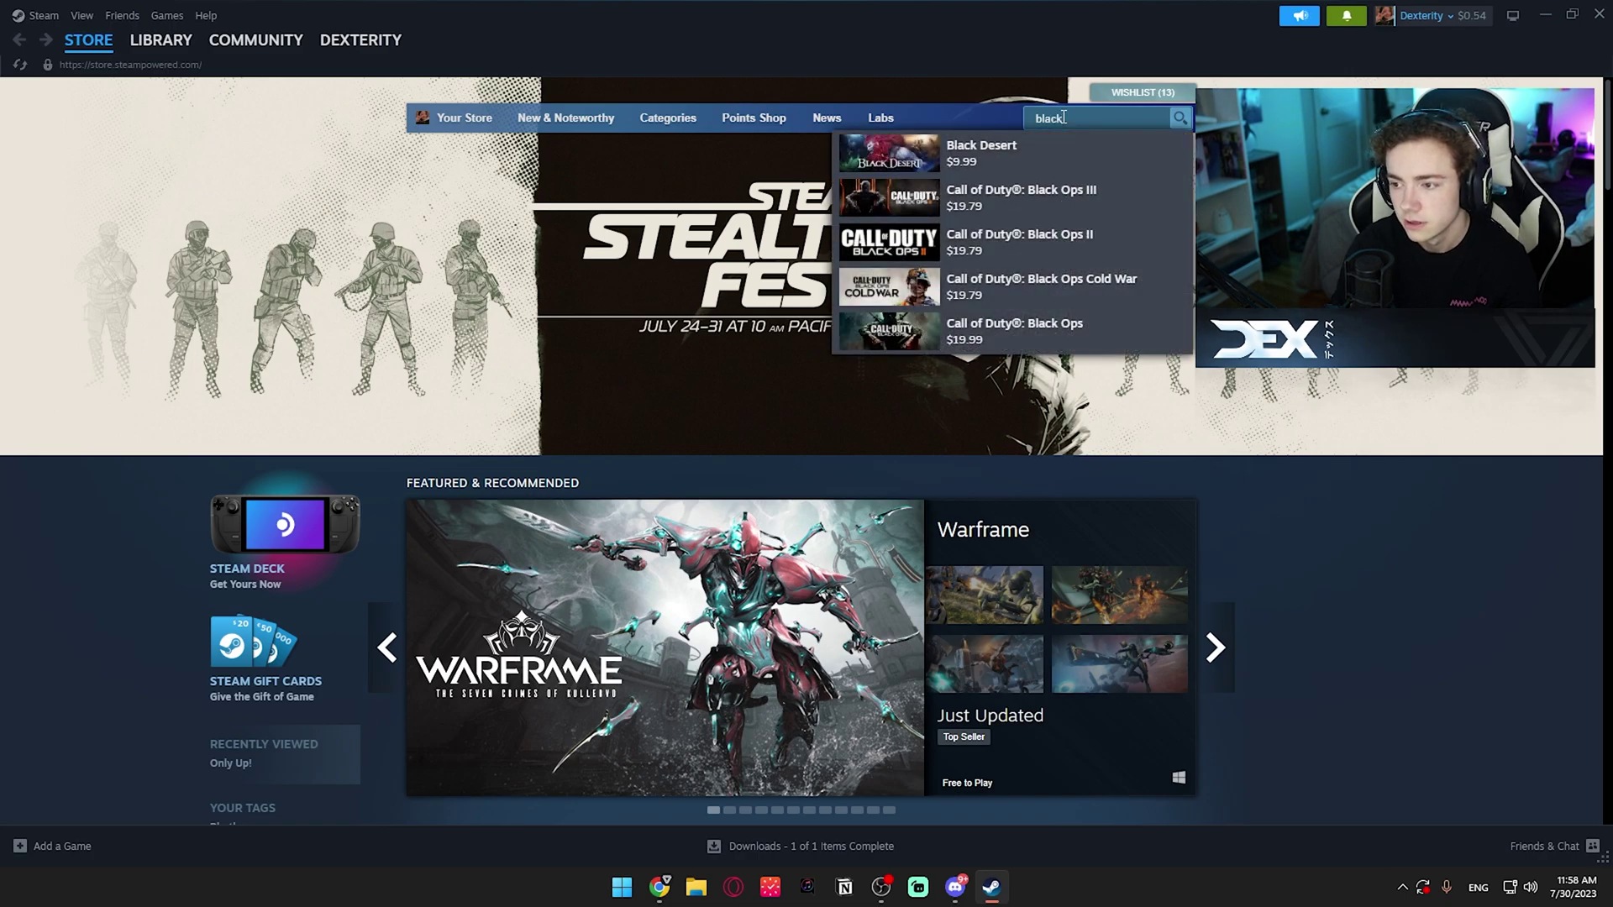
{"action": "left_click", "coordinate": [1050, 247]}
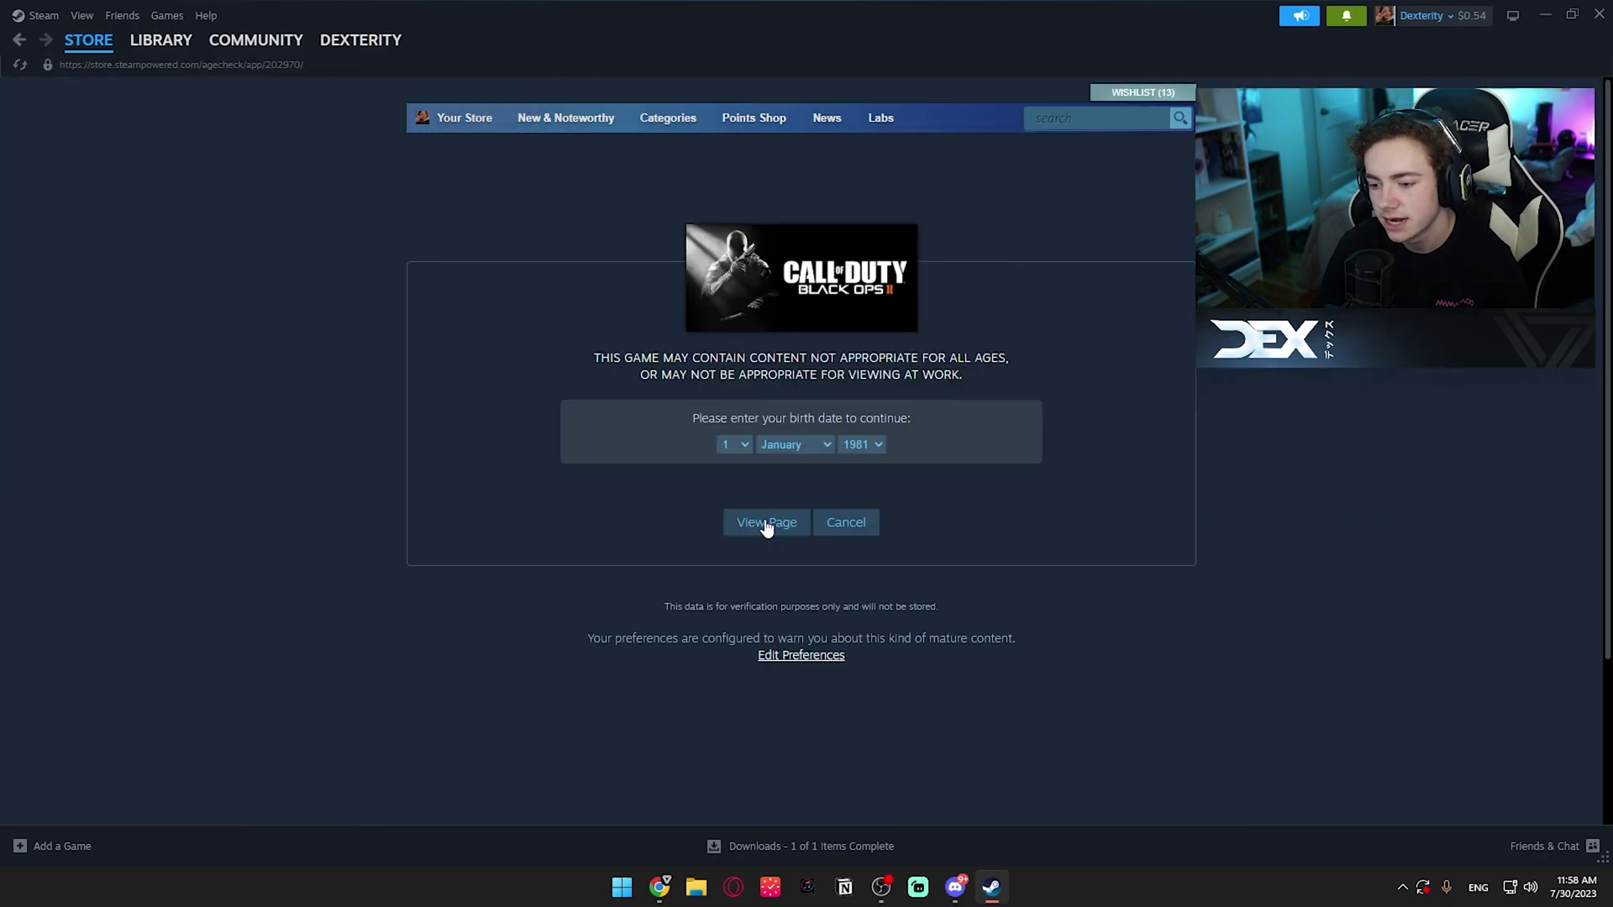
{"action": "left_click", "coordinate": [766, 523]}
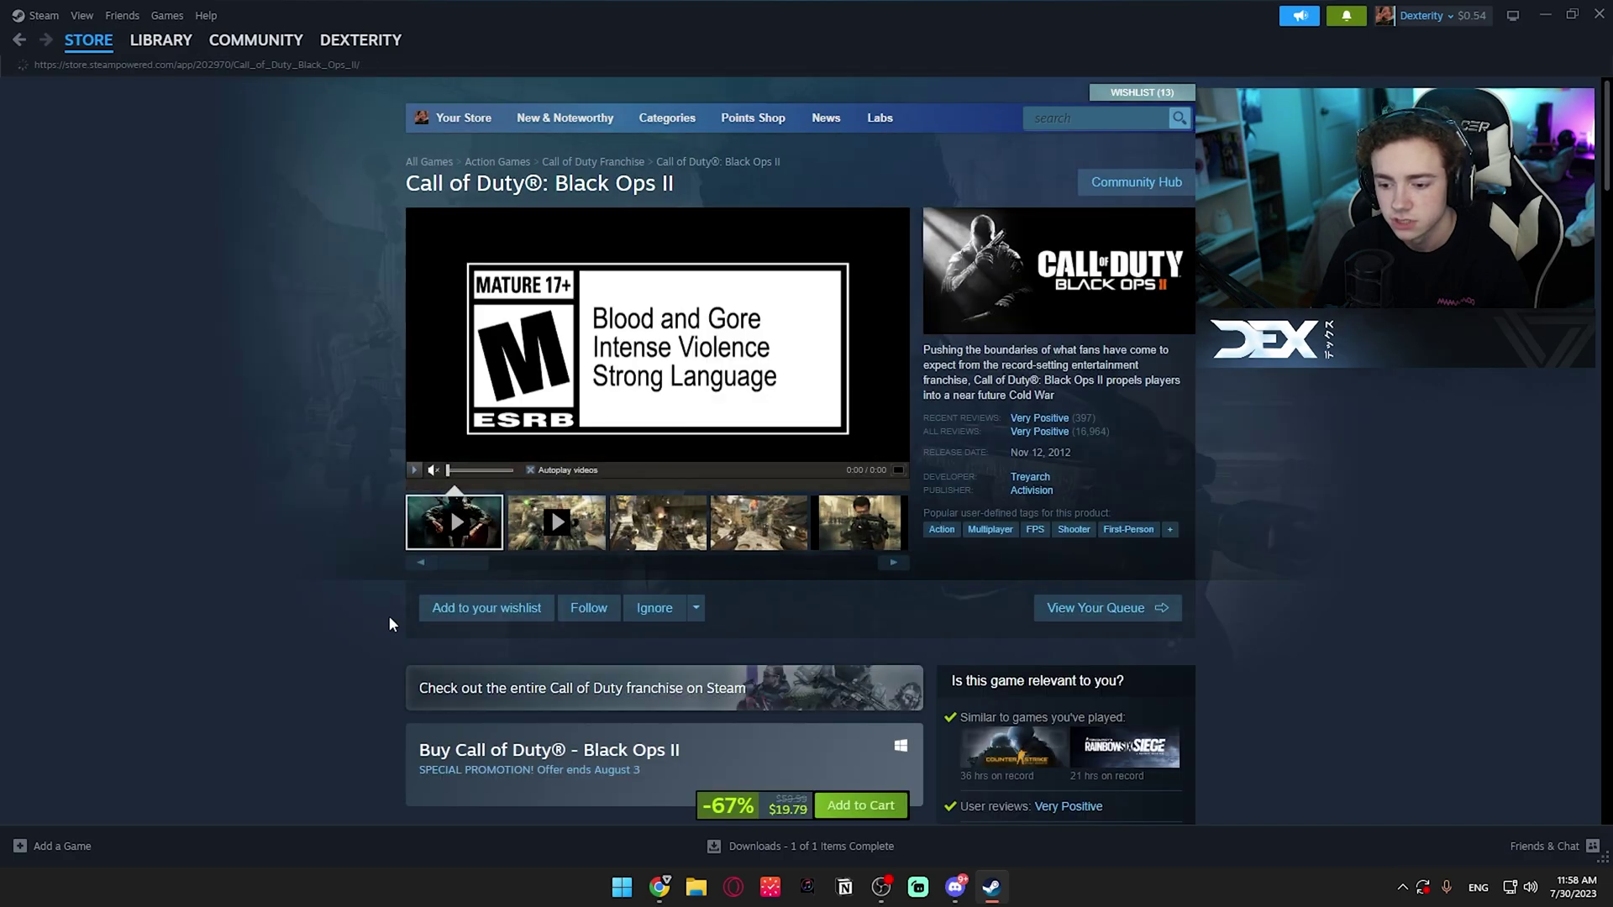
{"action": "scroll", "coordinate": [329, 573], "scroll_direction": "down", "scroll_amount": 2}
{"action": "right_click", "coordinate": [330, 574]}
{"action": "scroll", "coordinate": [298, 567], "scroll_direction": "down", "scroll_amount": 2}
{"action": "left_click", "coordinate": [298, 567]}
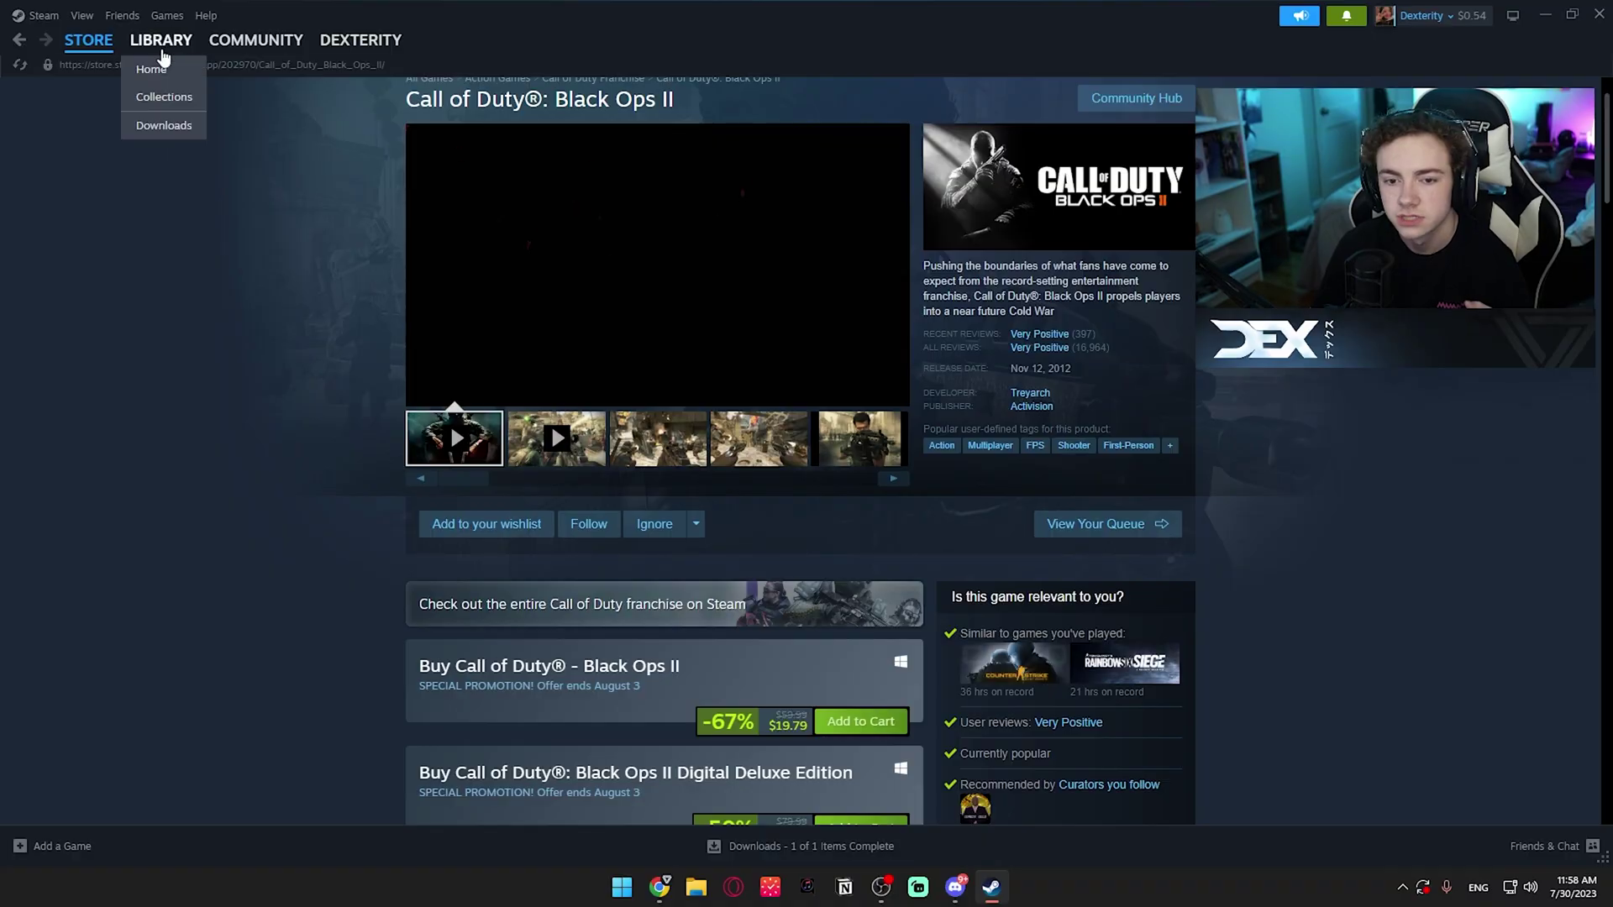
Find Euro Truck Simulator 2 in the Steam library and browse its local files
{"action": "left_click", "coordinate": [153, 66]}
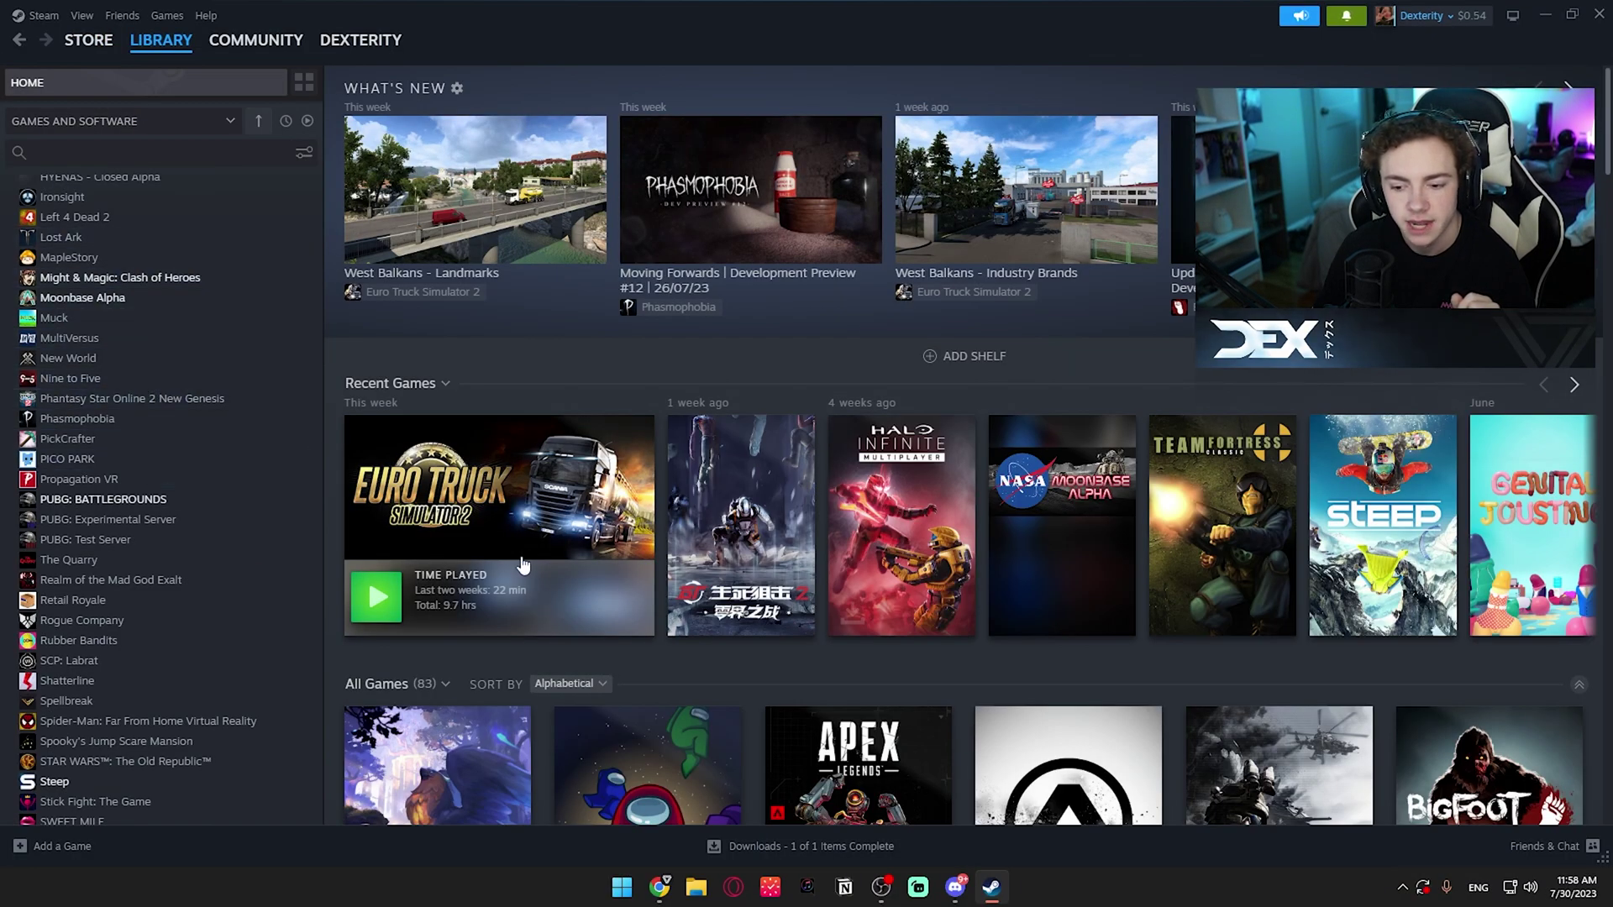
{"action": "left_click", "coordinate": [520, 547]}
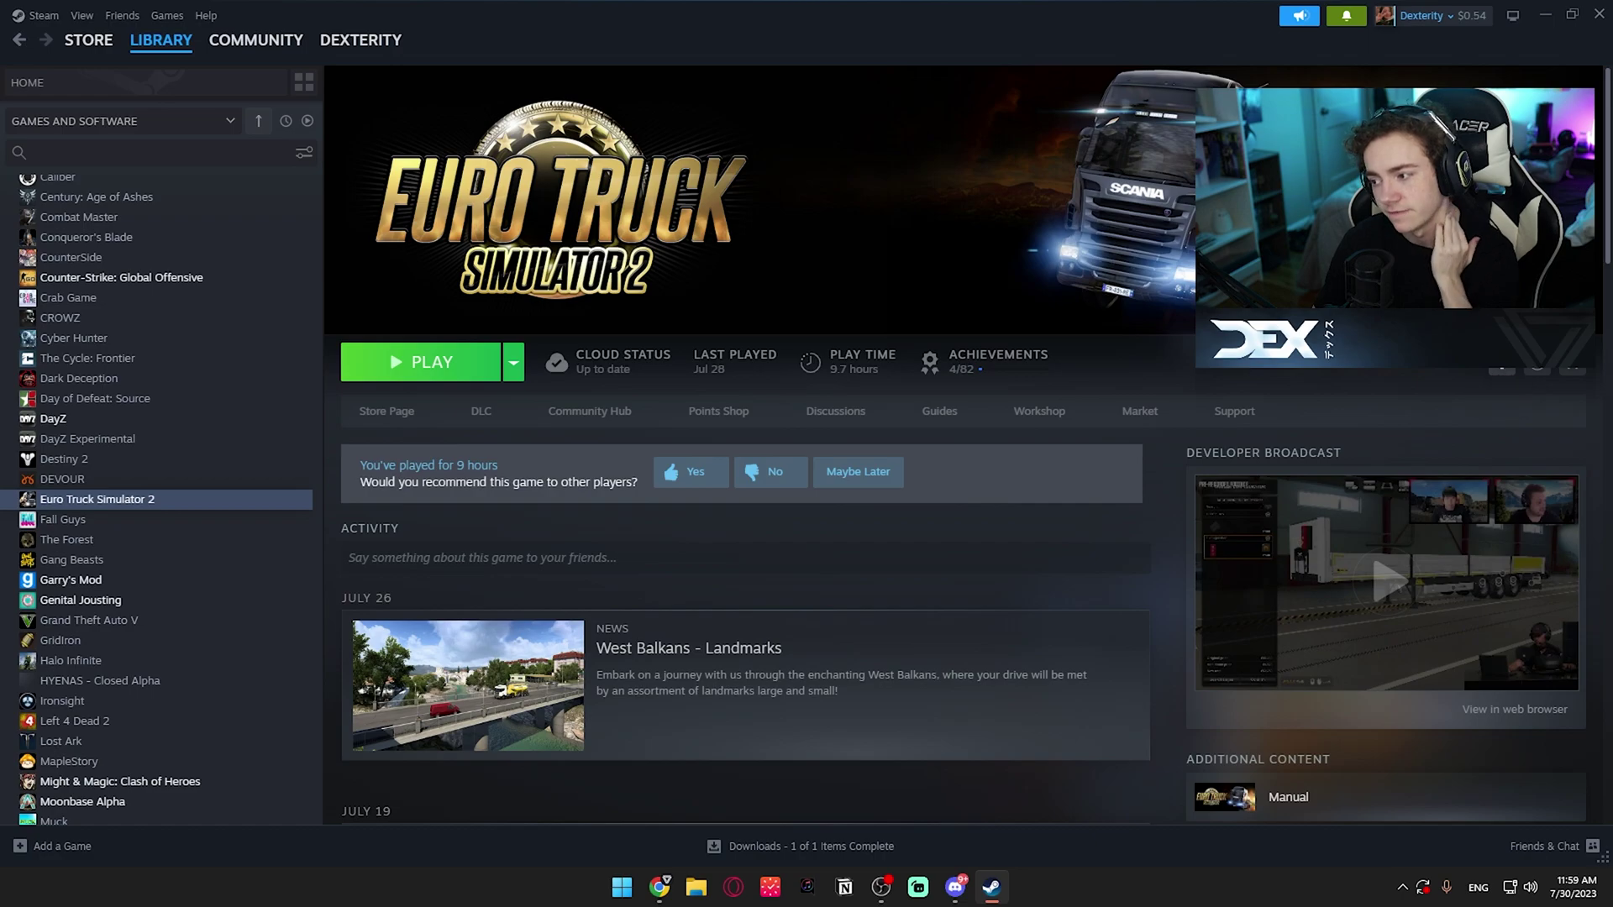
{"action": "left_click", "coordinate": [1505, 374]}
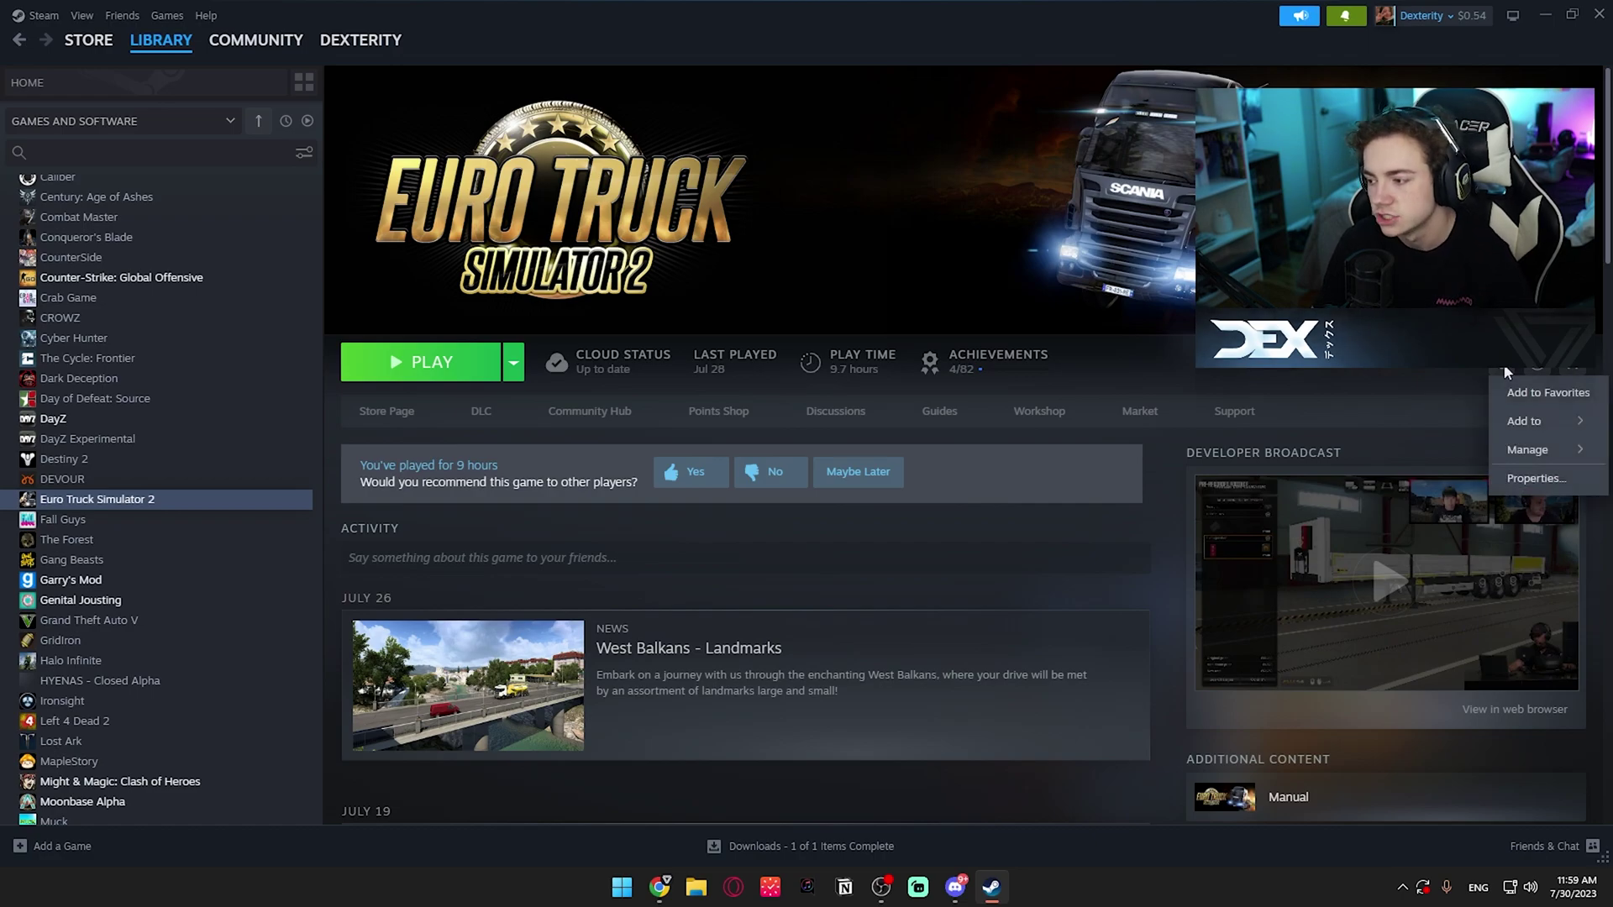
{"action": "left_click", "coordinate": [1534, 470]}
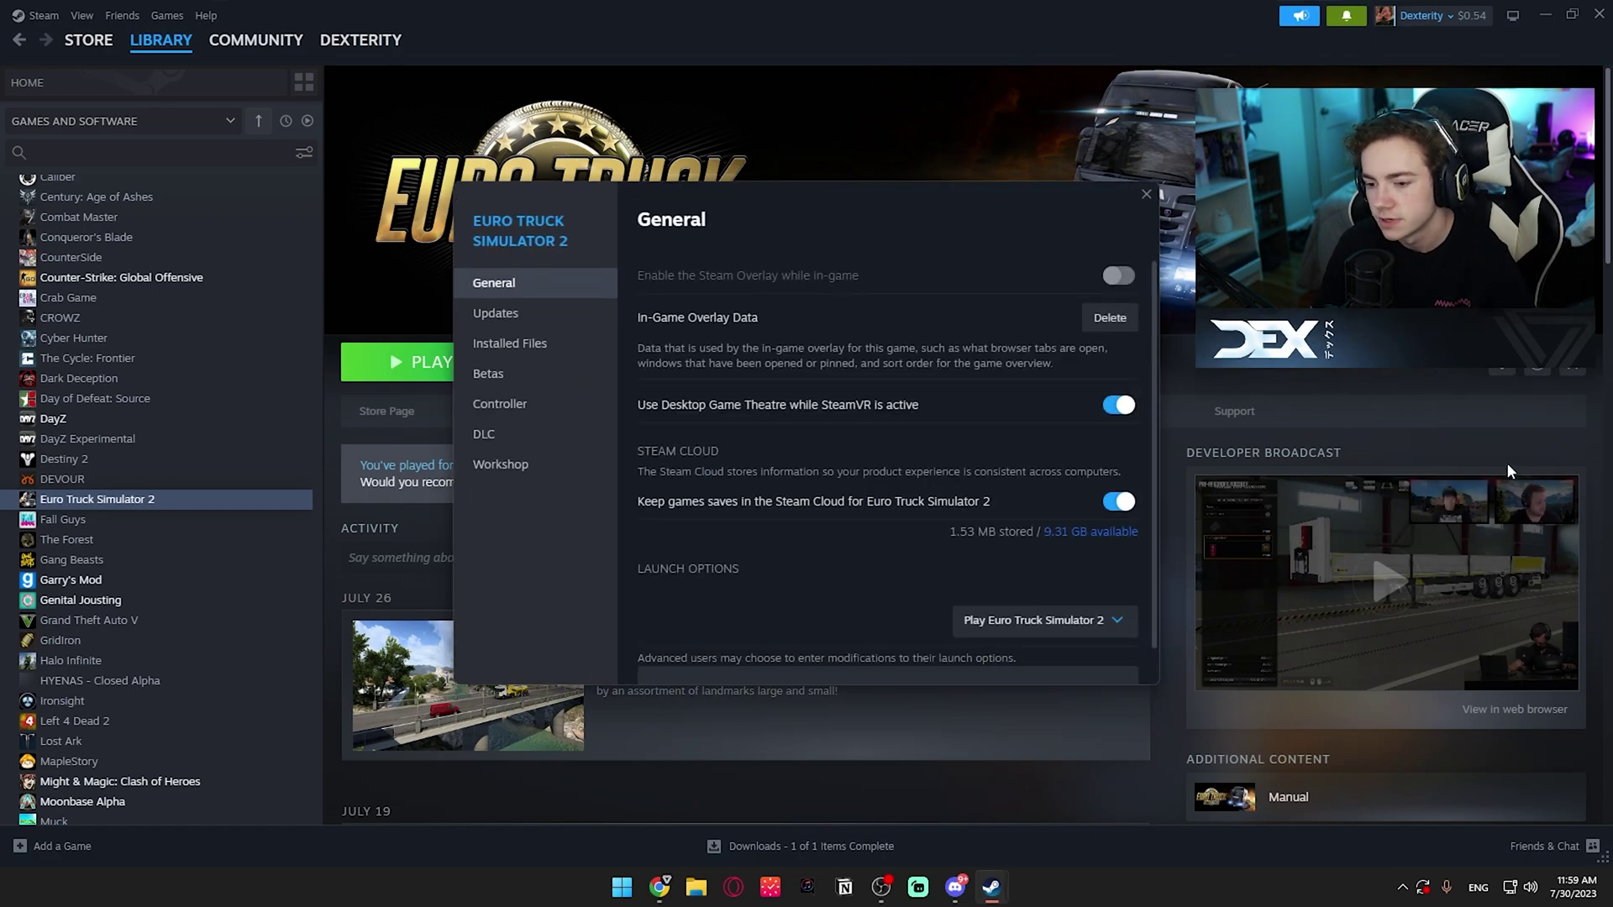
{"action": "left_click", "coordinate": [1145, 196]}
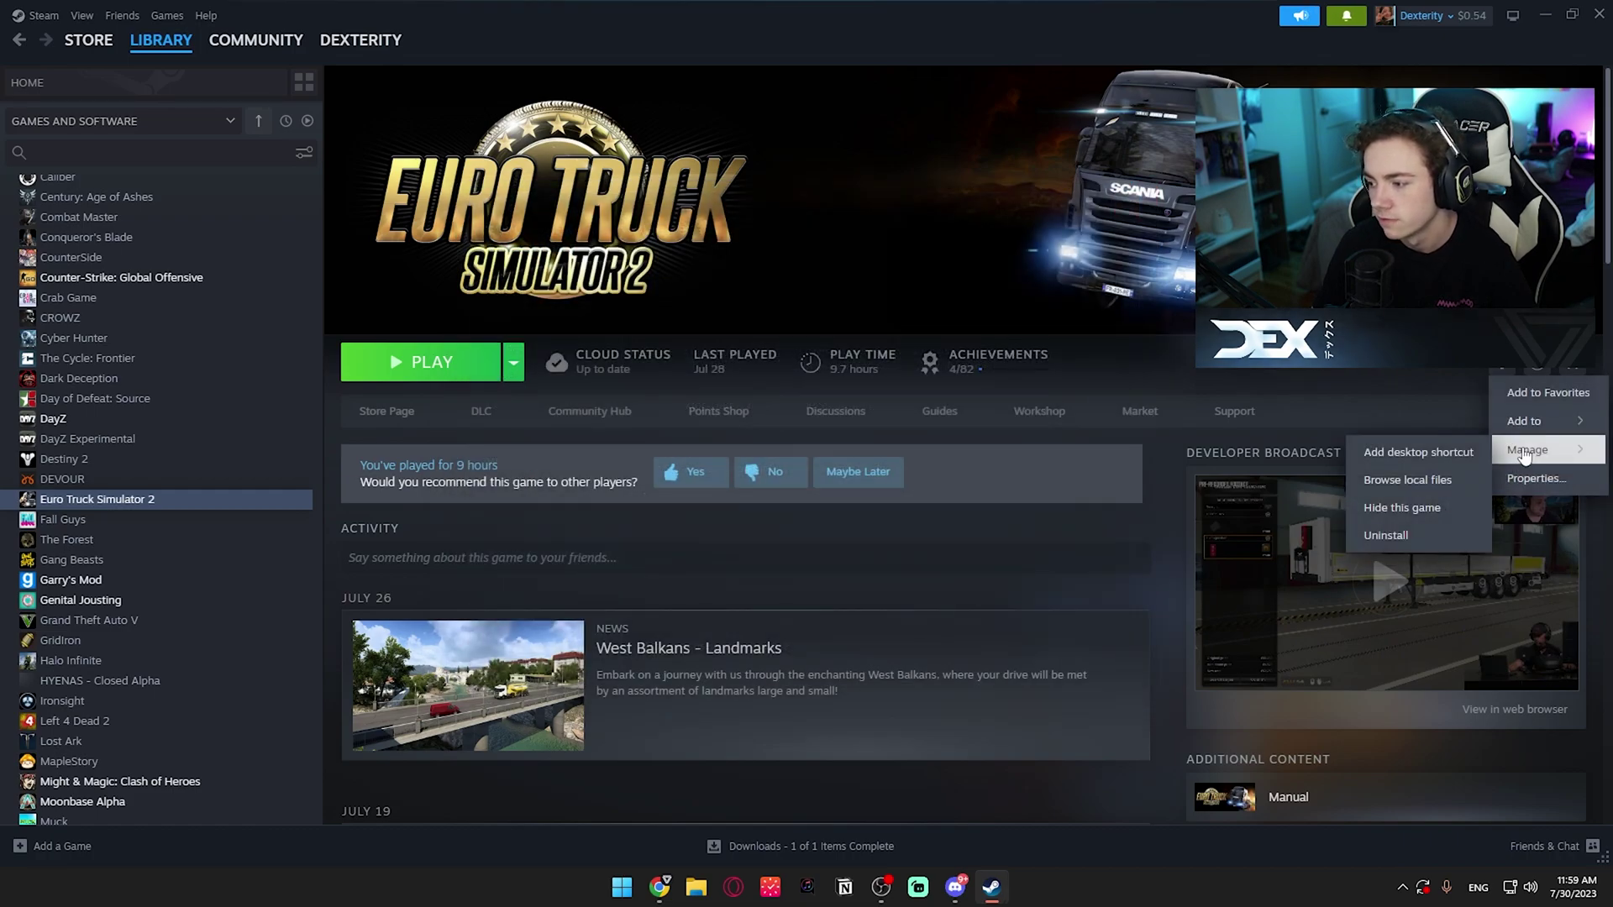
{"action": "left_click", "coordinate": [1411, 482]}
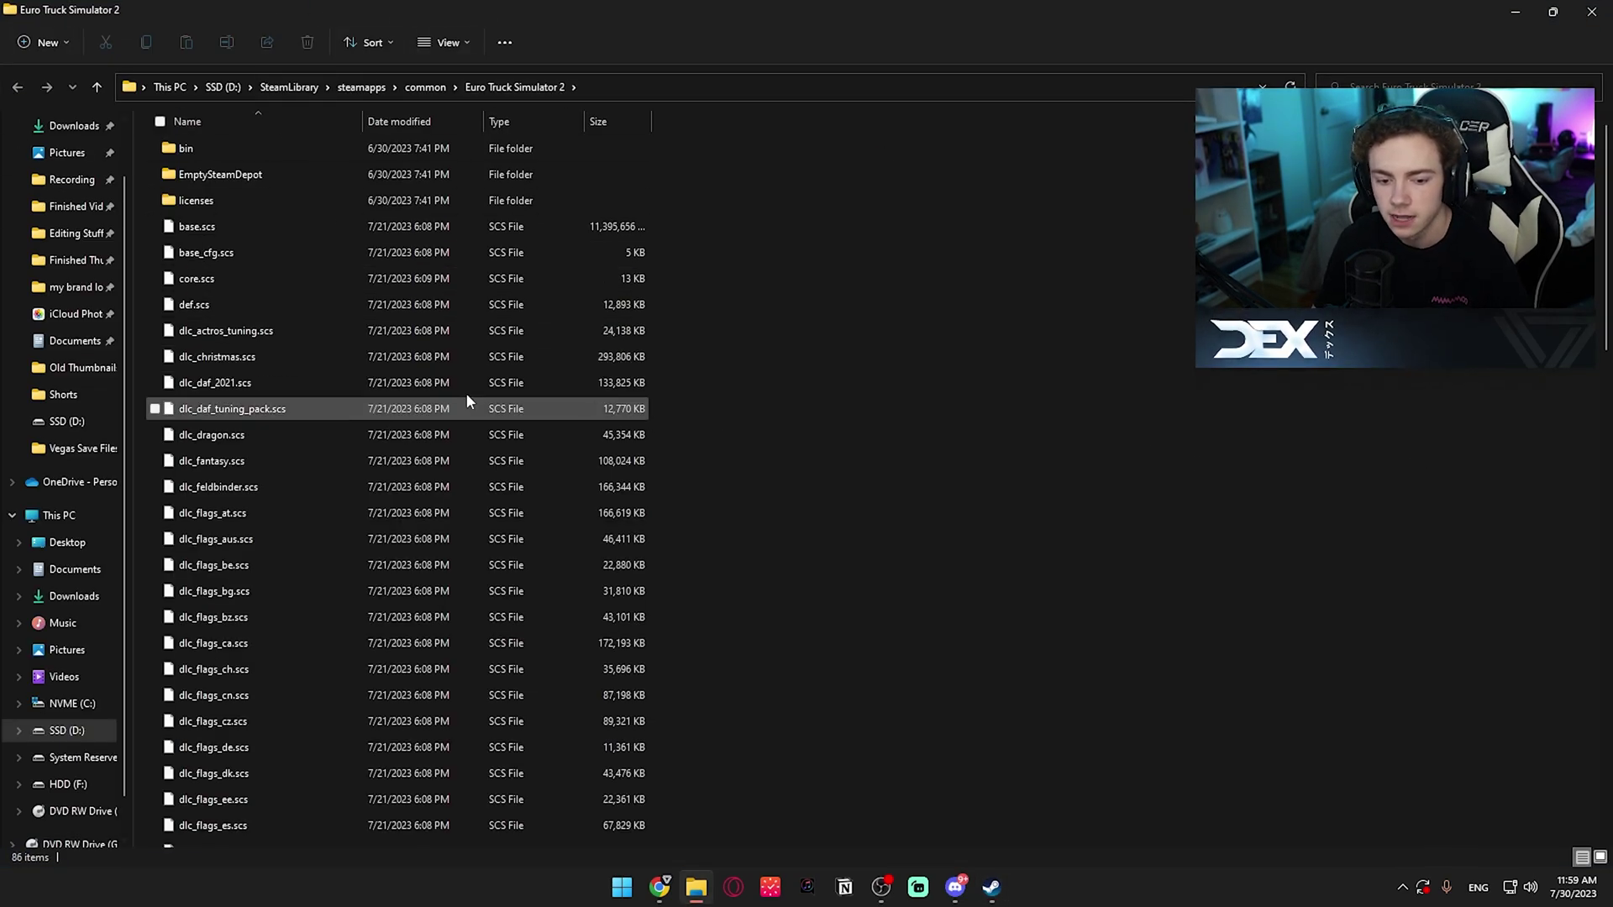
Copy the full path of the Euro Truck Simulator 2 game folder and close the folder window
{"action": "left_click", "coordinate": [610, 89]}
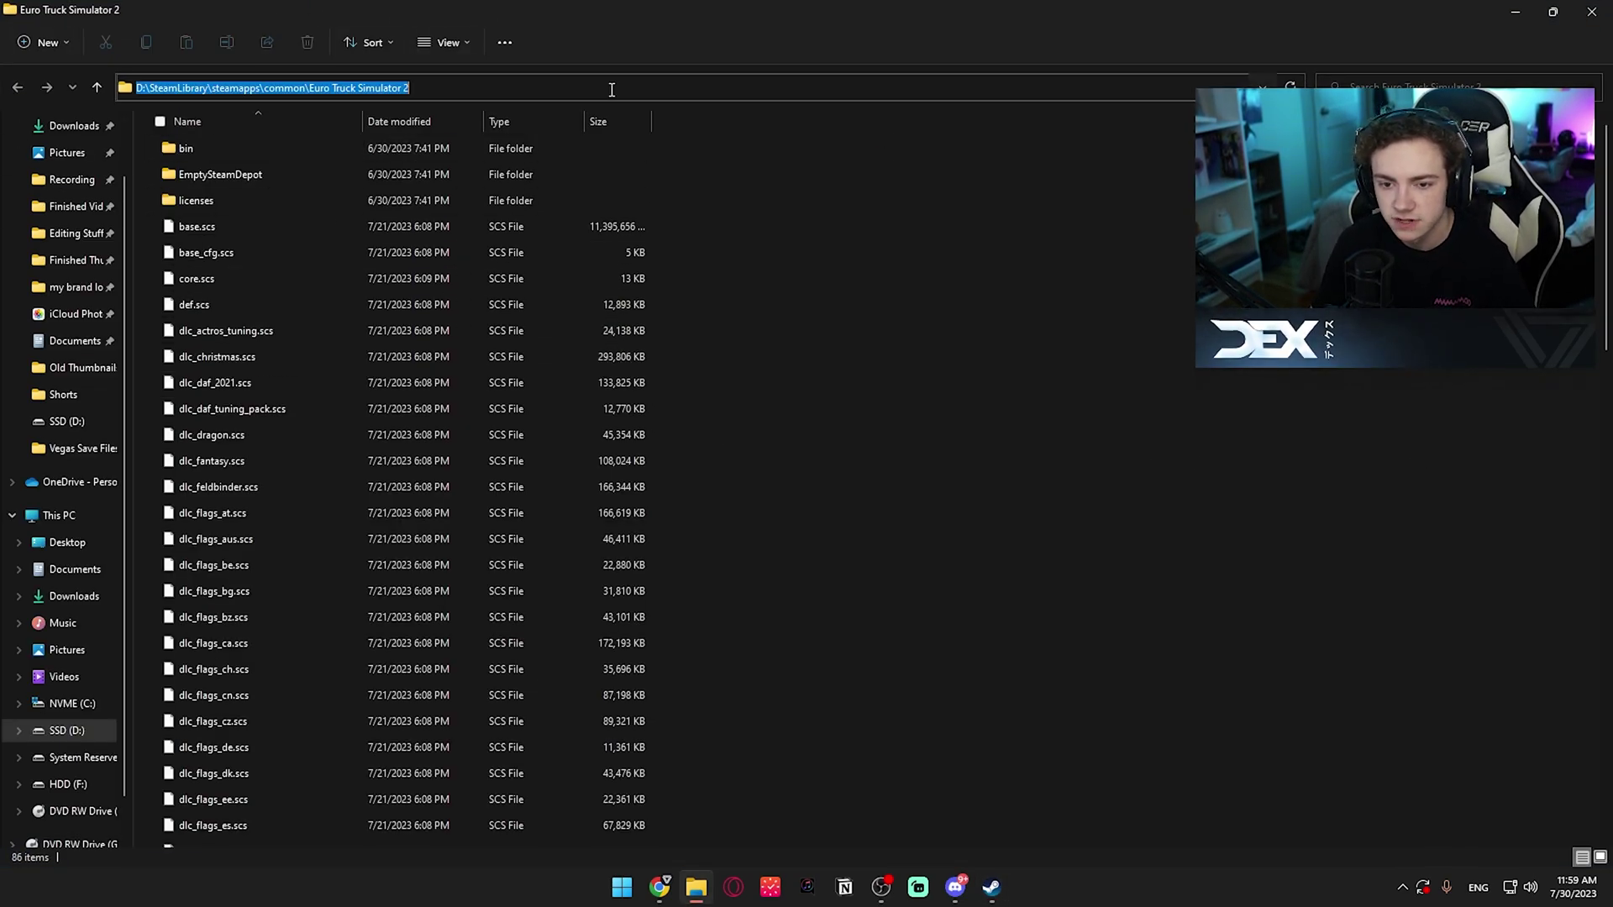
{"action": "right_click", "coordinate": [439, 87]}
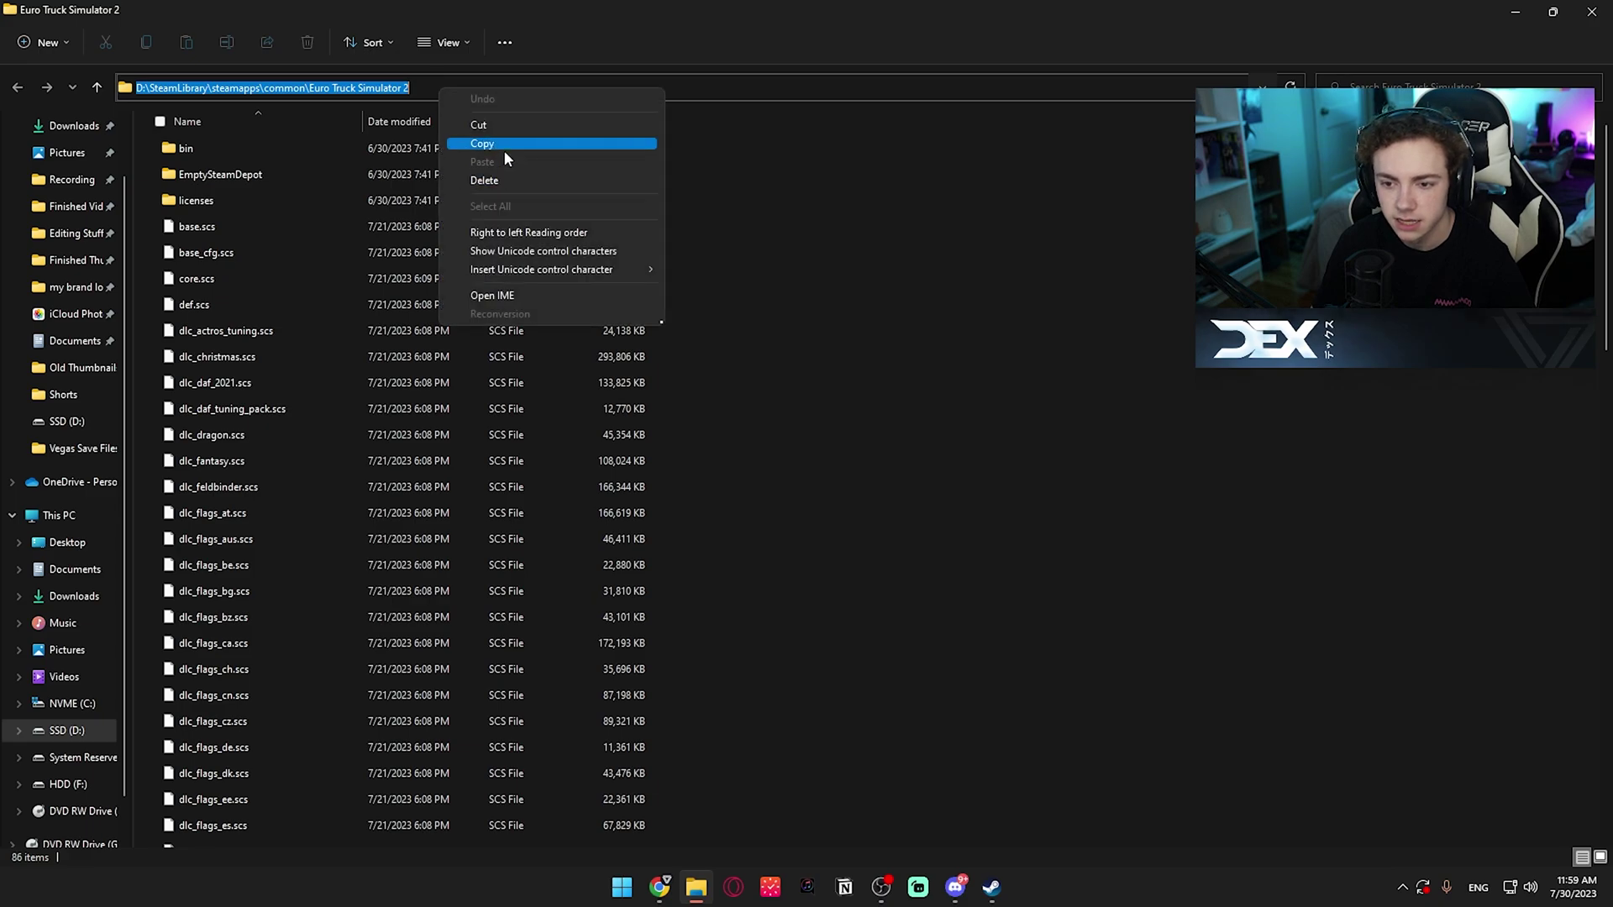
{"action": "left_click", "coordinate": [504, 144]}
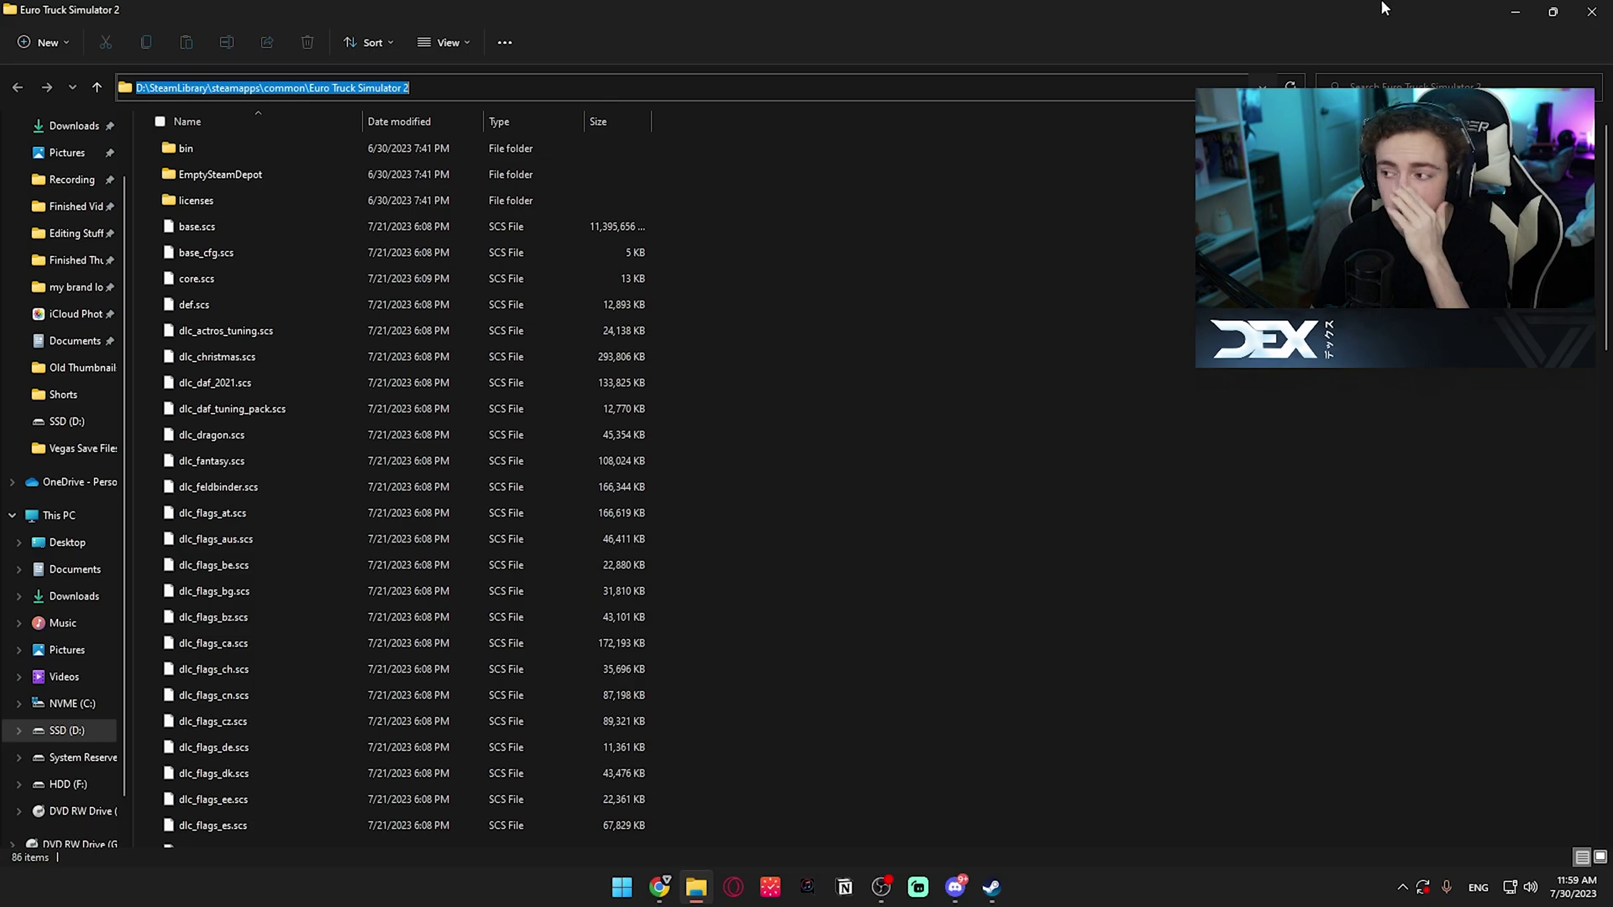
{"action": "left_click", "coordinate": [1594, 9]}
Return to the Plutonium guide in the browser and read the game folder contents and T6 Invalid Game Path sections
{"action": "left_click", "coordinate": [669, 896]}
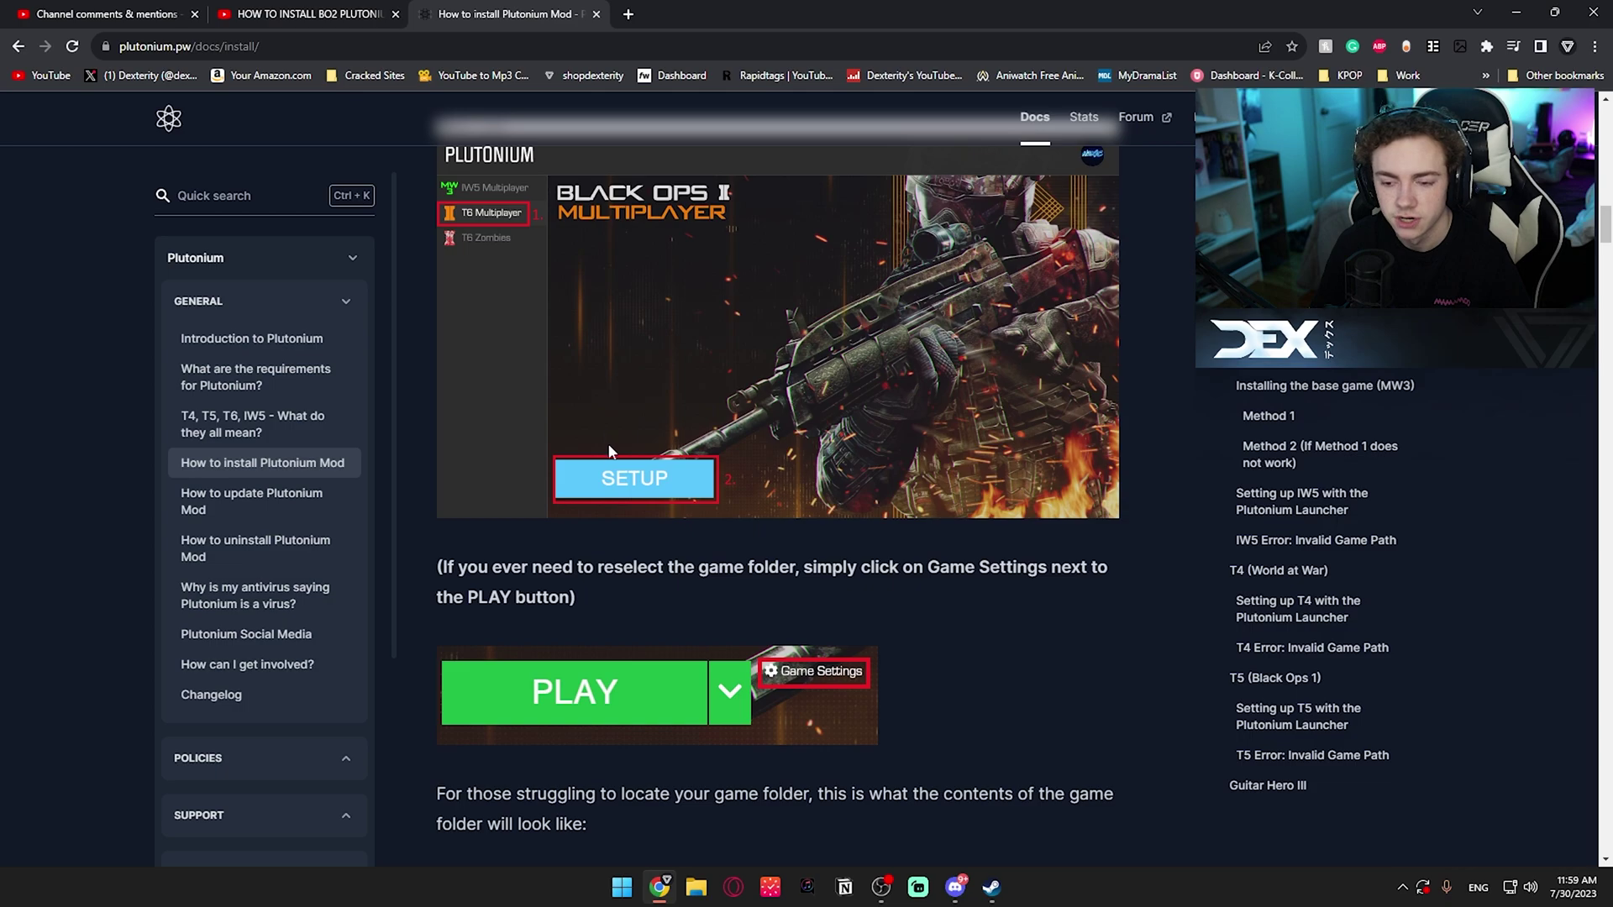
{"action": "left_click", "coordinate": [992, 887]}
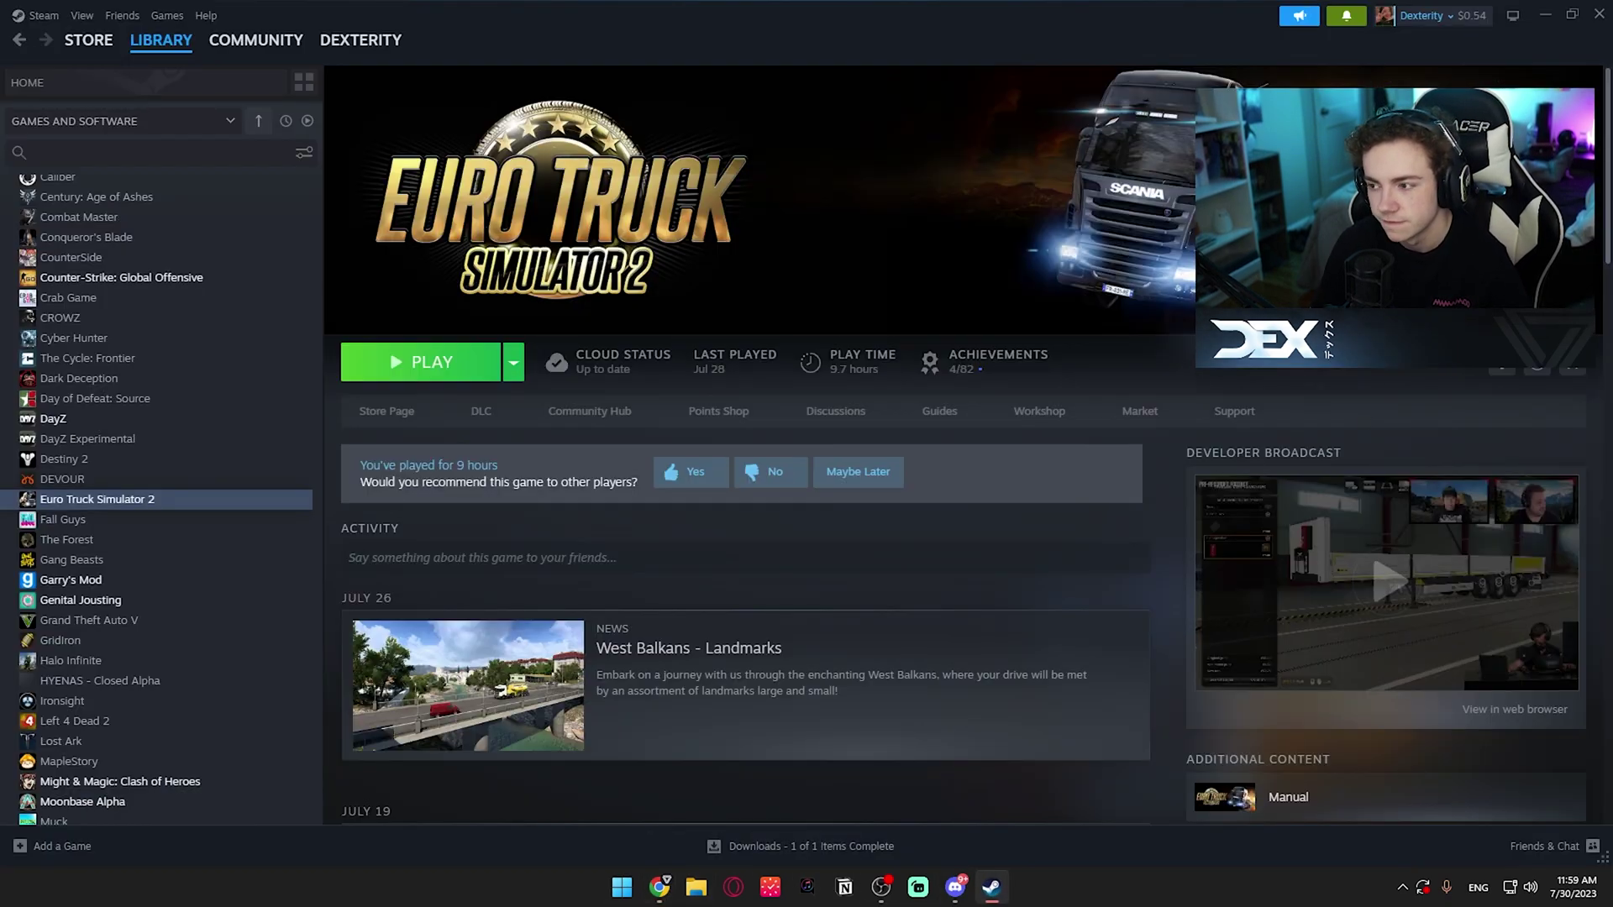
{"action": "left_click", "coordinate": [1547, 15]}
{"action": "scroll", "coordinate": [691, 504], "scroll_direction": "down", "scroll_amount": 4}
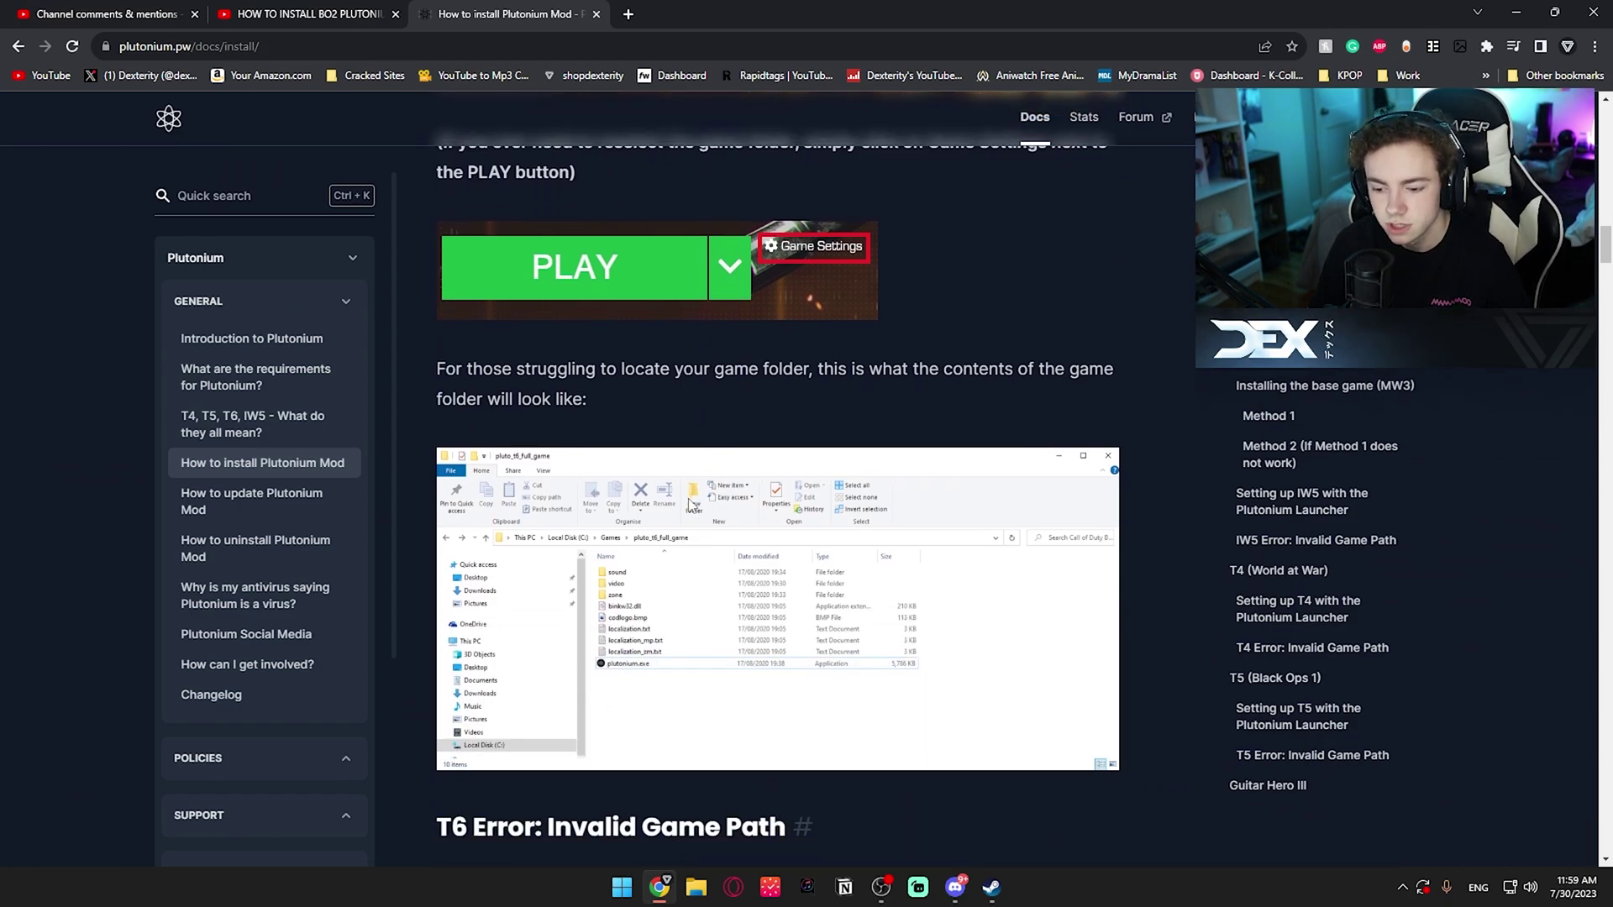
{"action": "scroll", "coordinate": [689, 502], "scroll_direction": "down", "scroll_amount": 6}
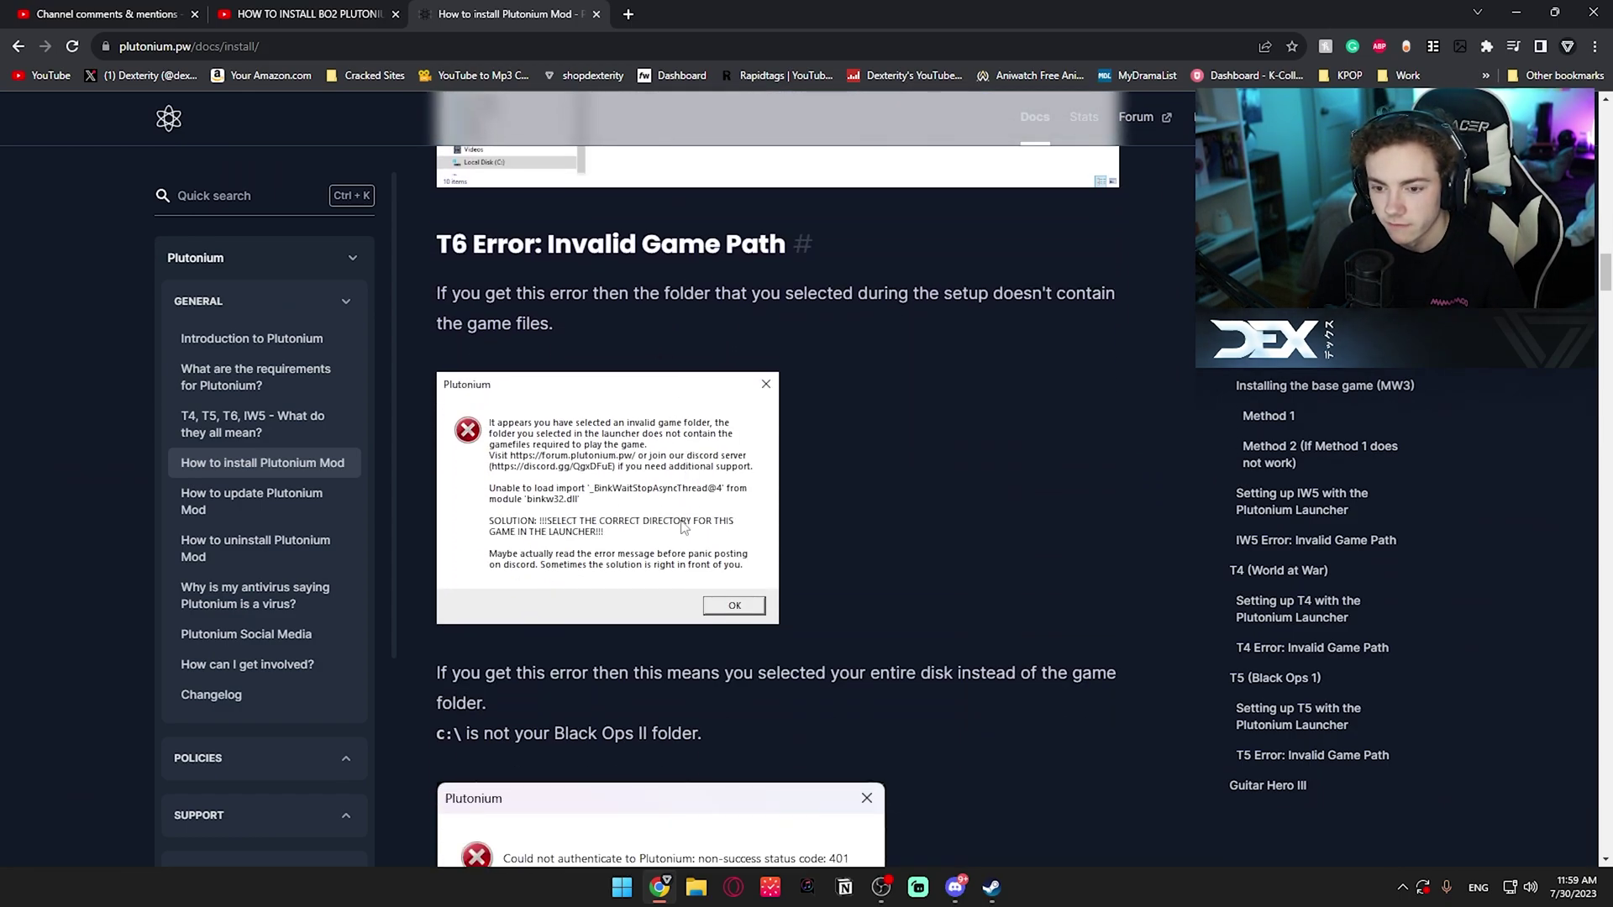
{"action": "scroll", "coordinate": [697, 403], "scroll_direction": "down", "scroll_amount": 3}
{"action": "scroll", "coordinate": [617, 331], "scroll_direction": "down", "scroll_amount": 3}
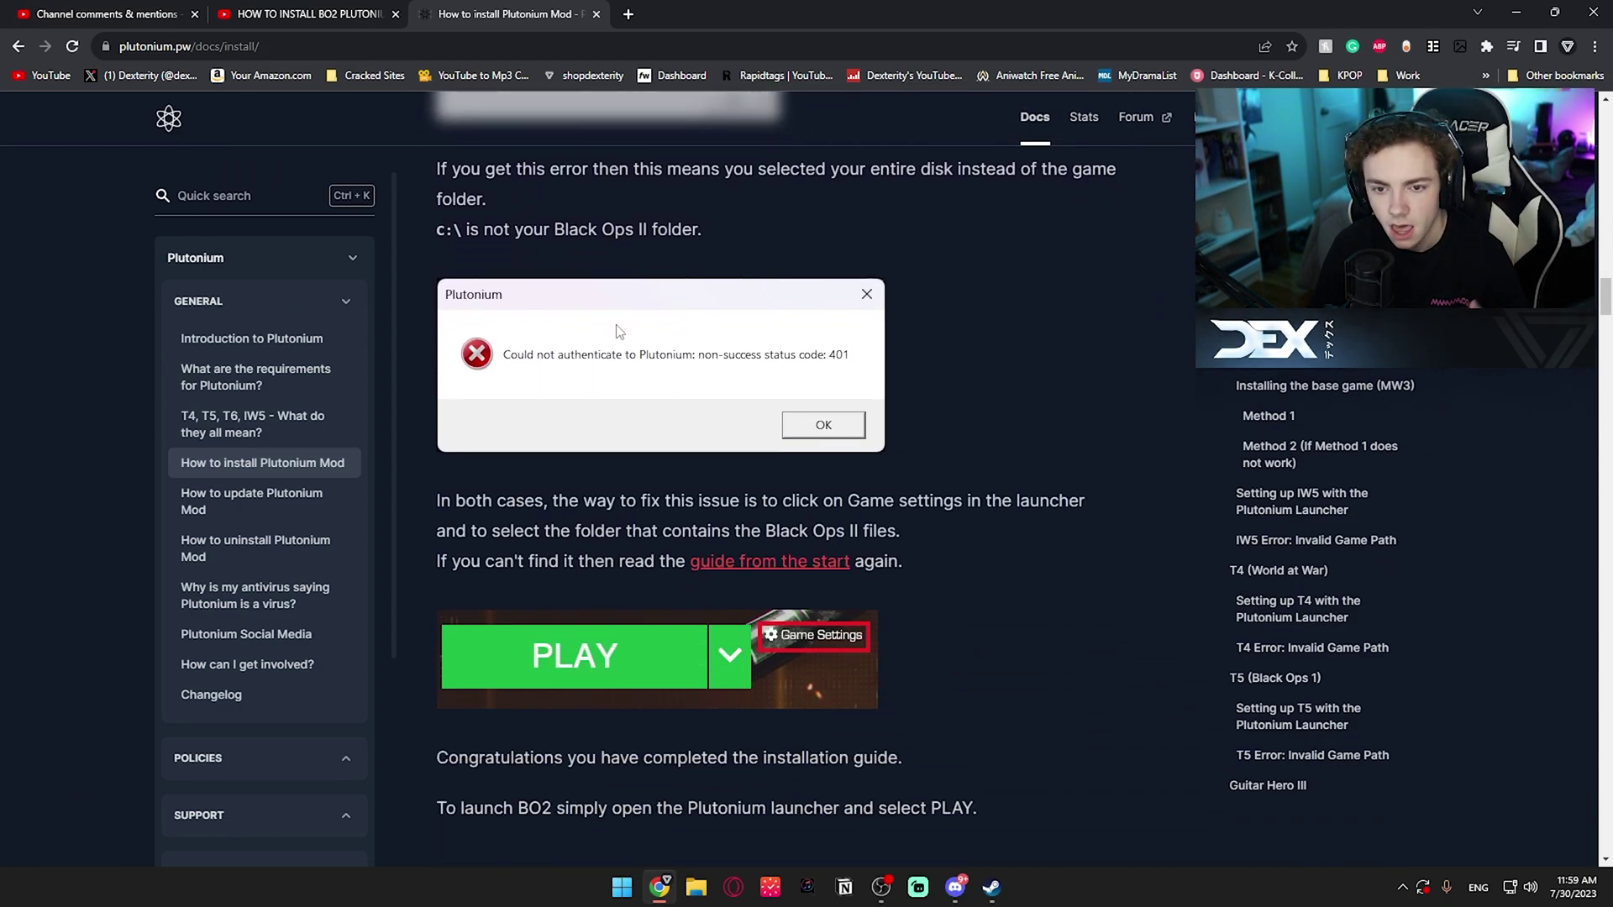
{"action": "scroll", "coordinate": [593, 357], "scroll_direction": "down", "scroll_amount": 5}
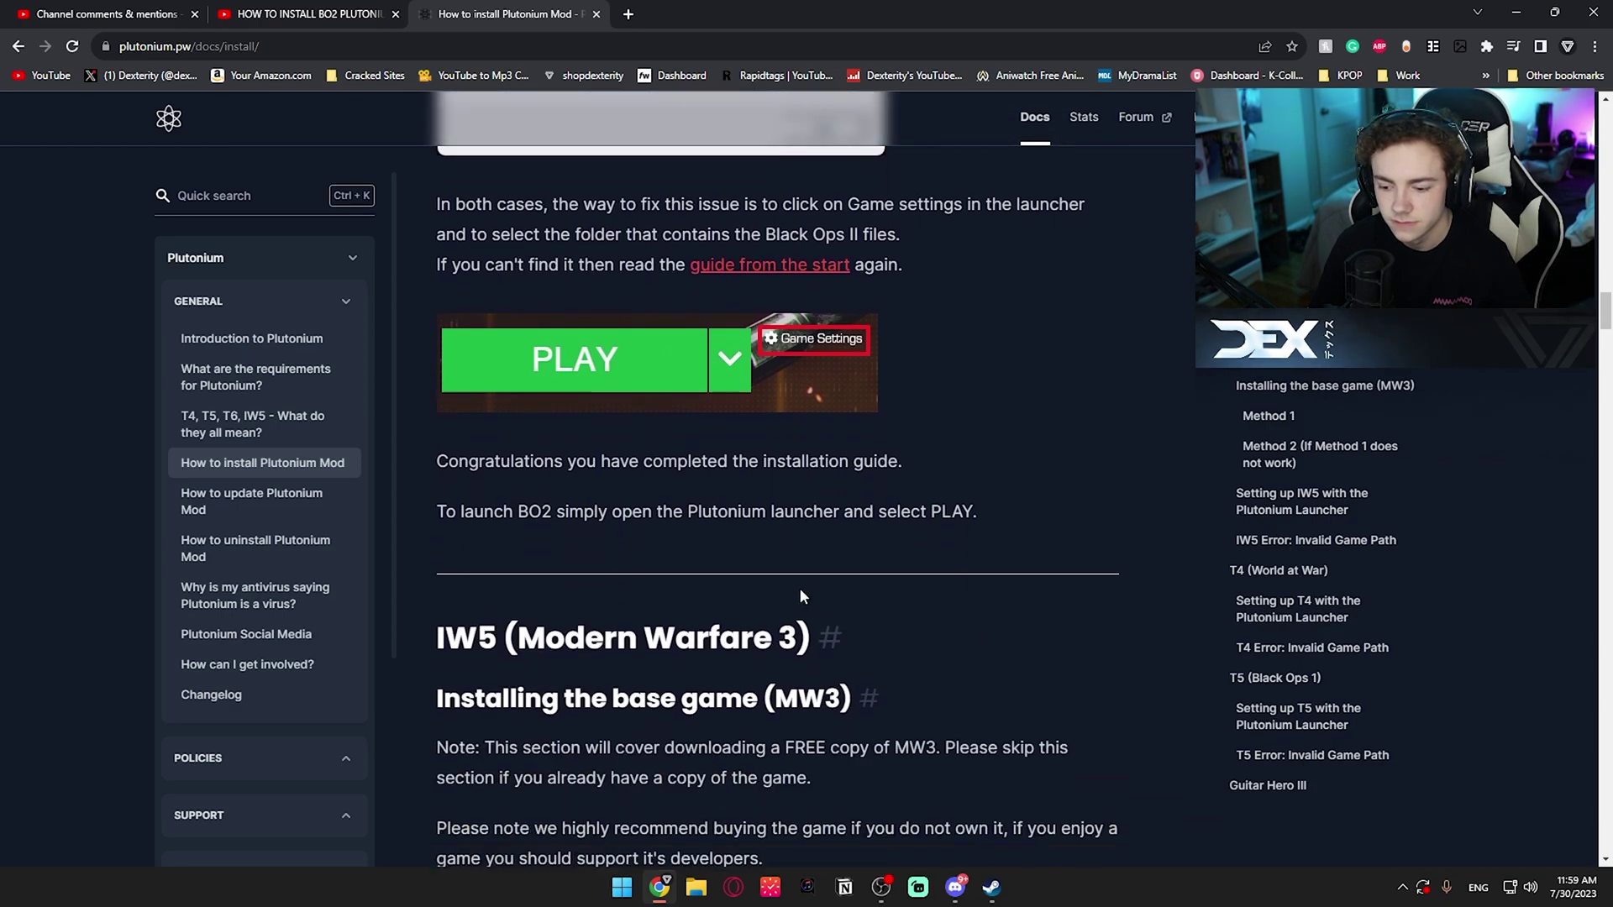
{"action": "scroll", "coordinate": [698, 473], "scroll_direction": "up", "scroll_amount": 5}
{"action": "scroll", "coordinate": [688, 477], "scroll_direction": "up", "scroll_amount": 5}
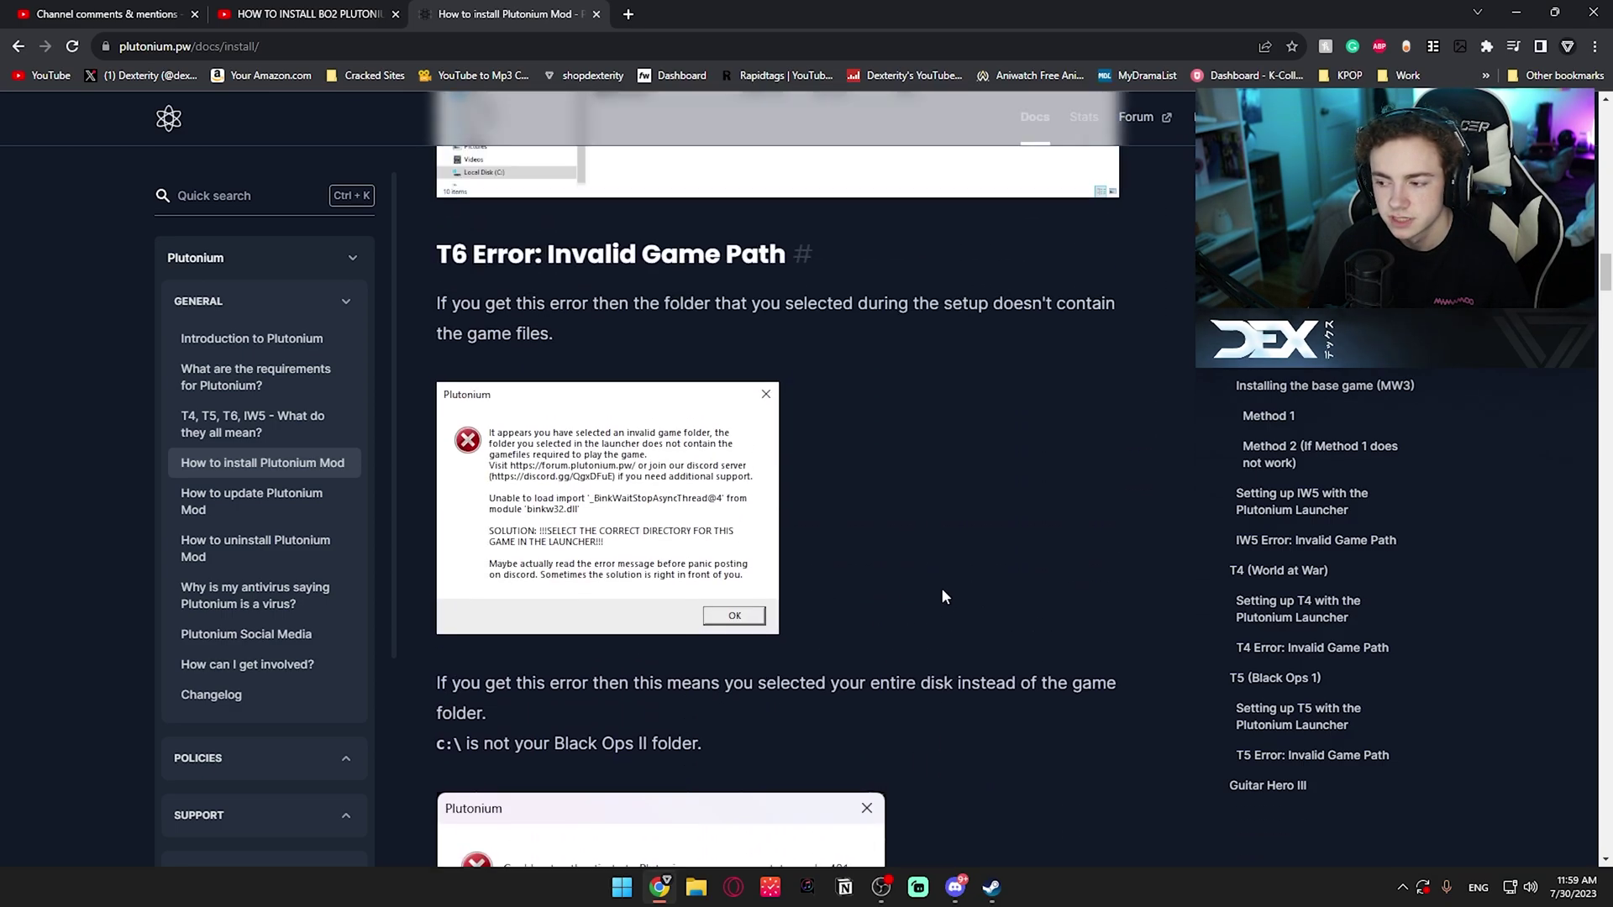
{"action": "scroll", "coordinate": [1167, 619], "scroll_direction": "down", "scroll_amount": 3}
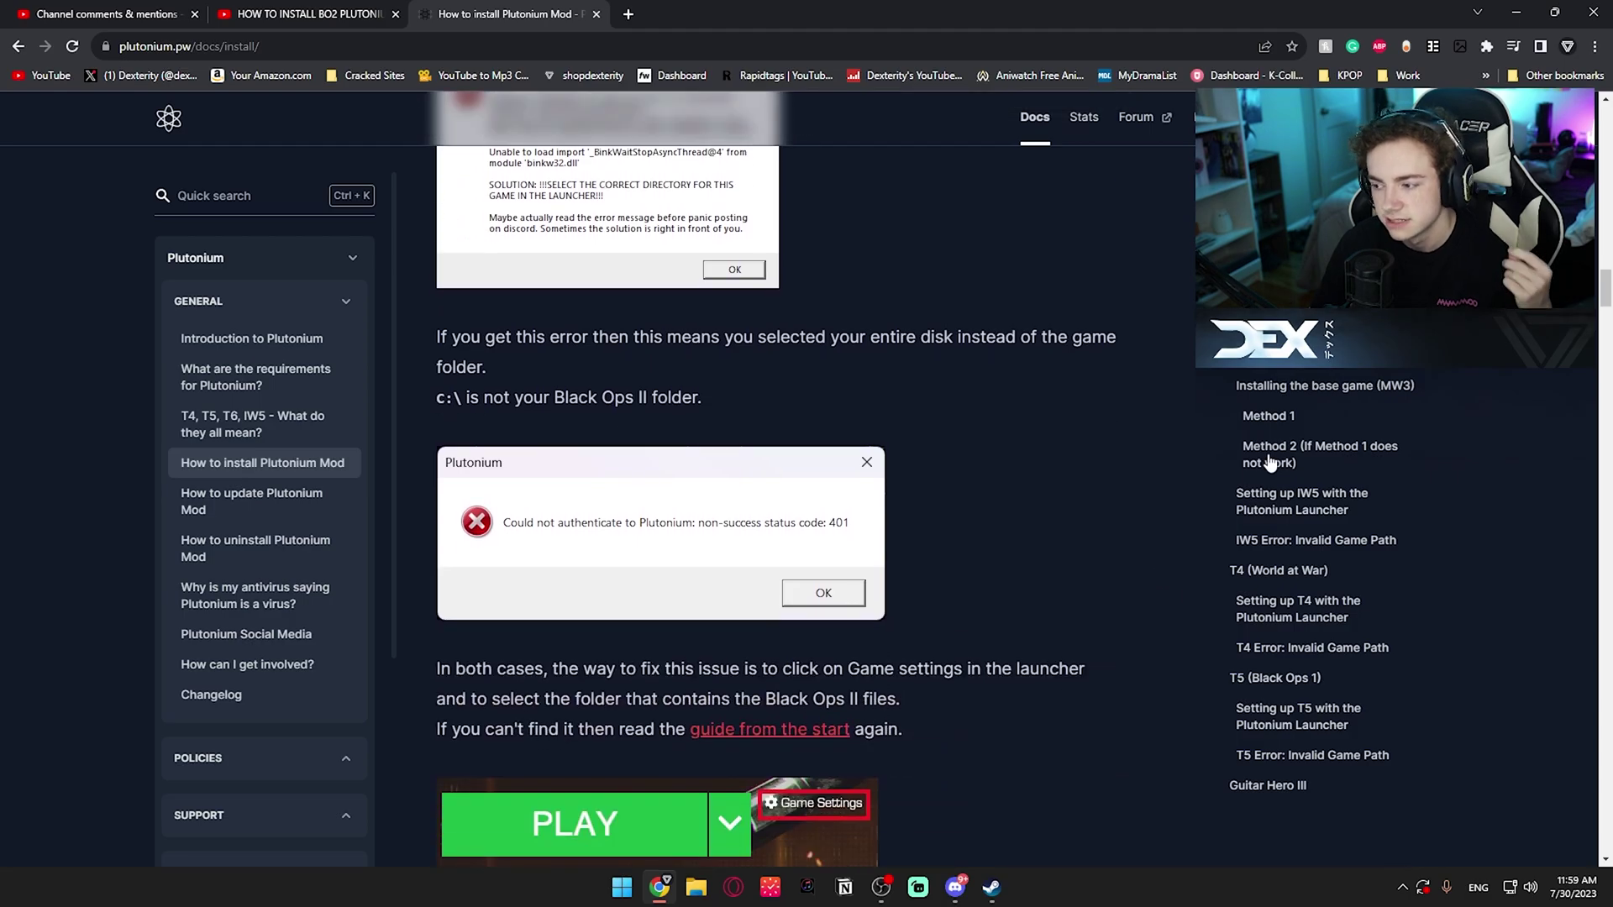
Check the guide's sections for the other games, including T4 (World at War), T5 (Black Ops 1) and Guitar Hero III
{"action": "left_click", "coordinate": [1344, 354]}
{"action": "left_click", "coordinate": [1260, 678]}
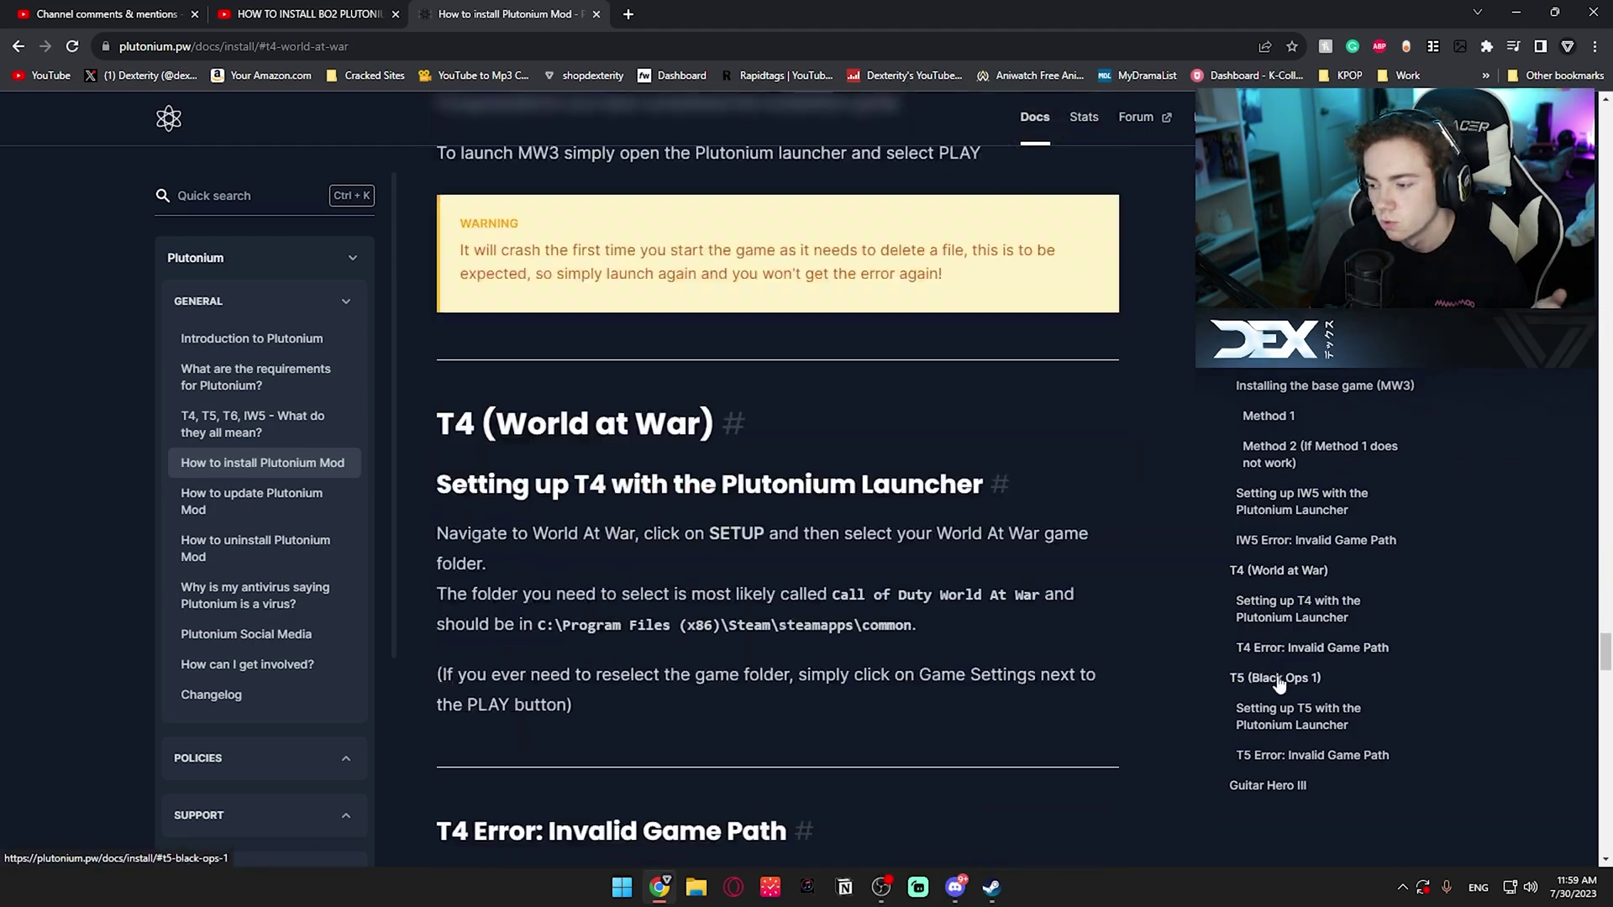
{"action": "left_click", "coordinate": [1268, 784]}
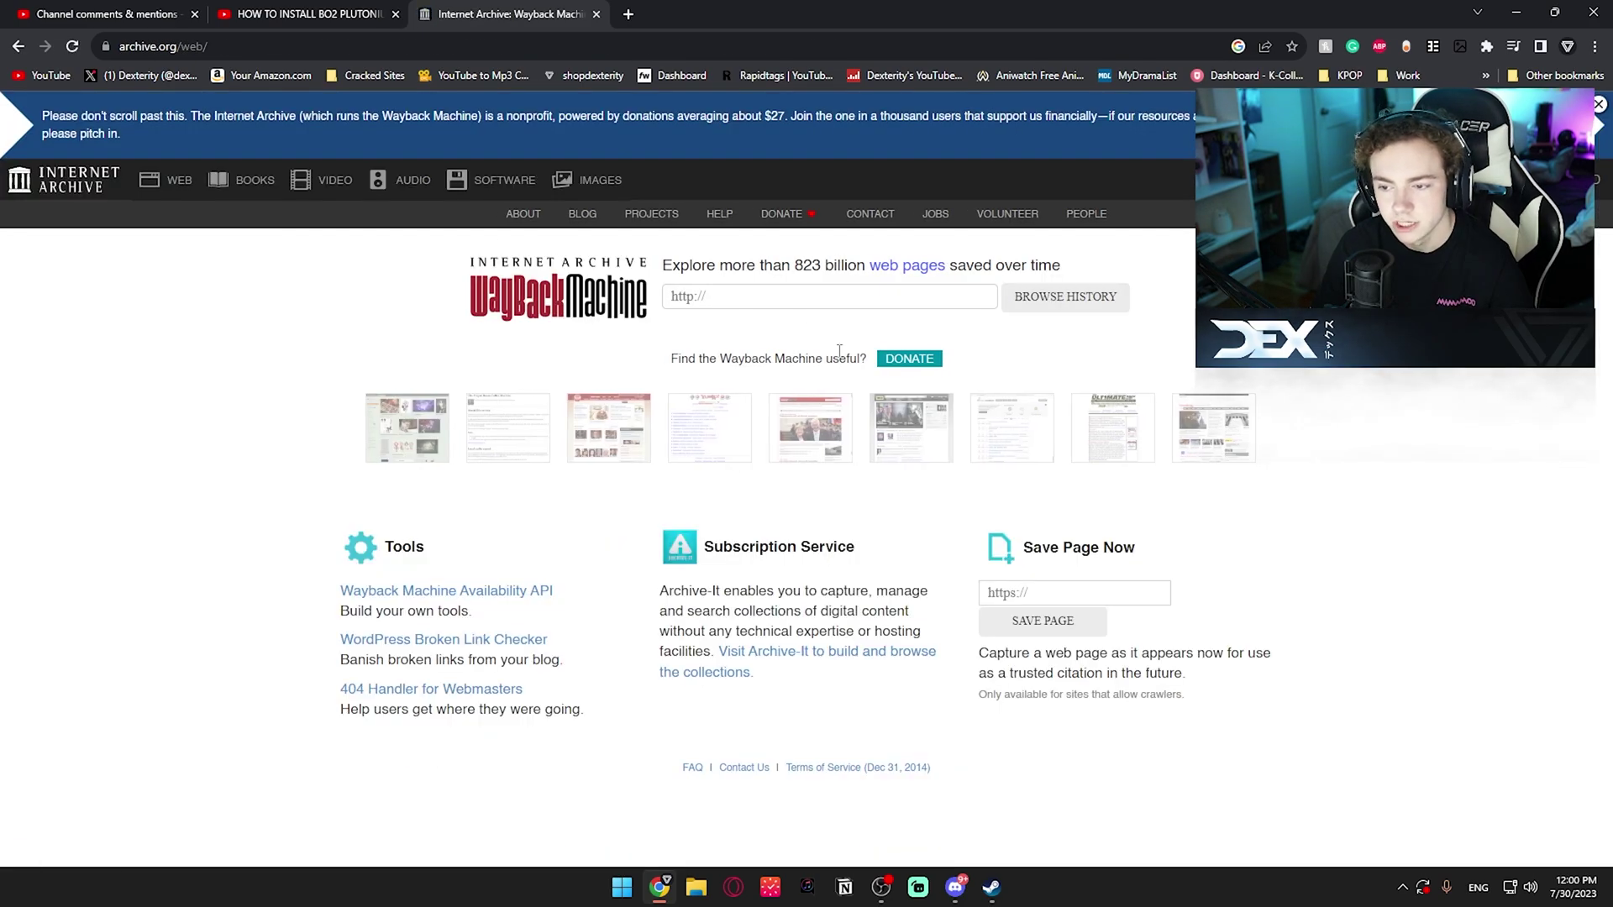
Look up the archived captures of plutonium.pw in the Wayback Machine
{"action": "left_click", "coordinate": [782, 297]}
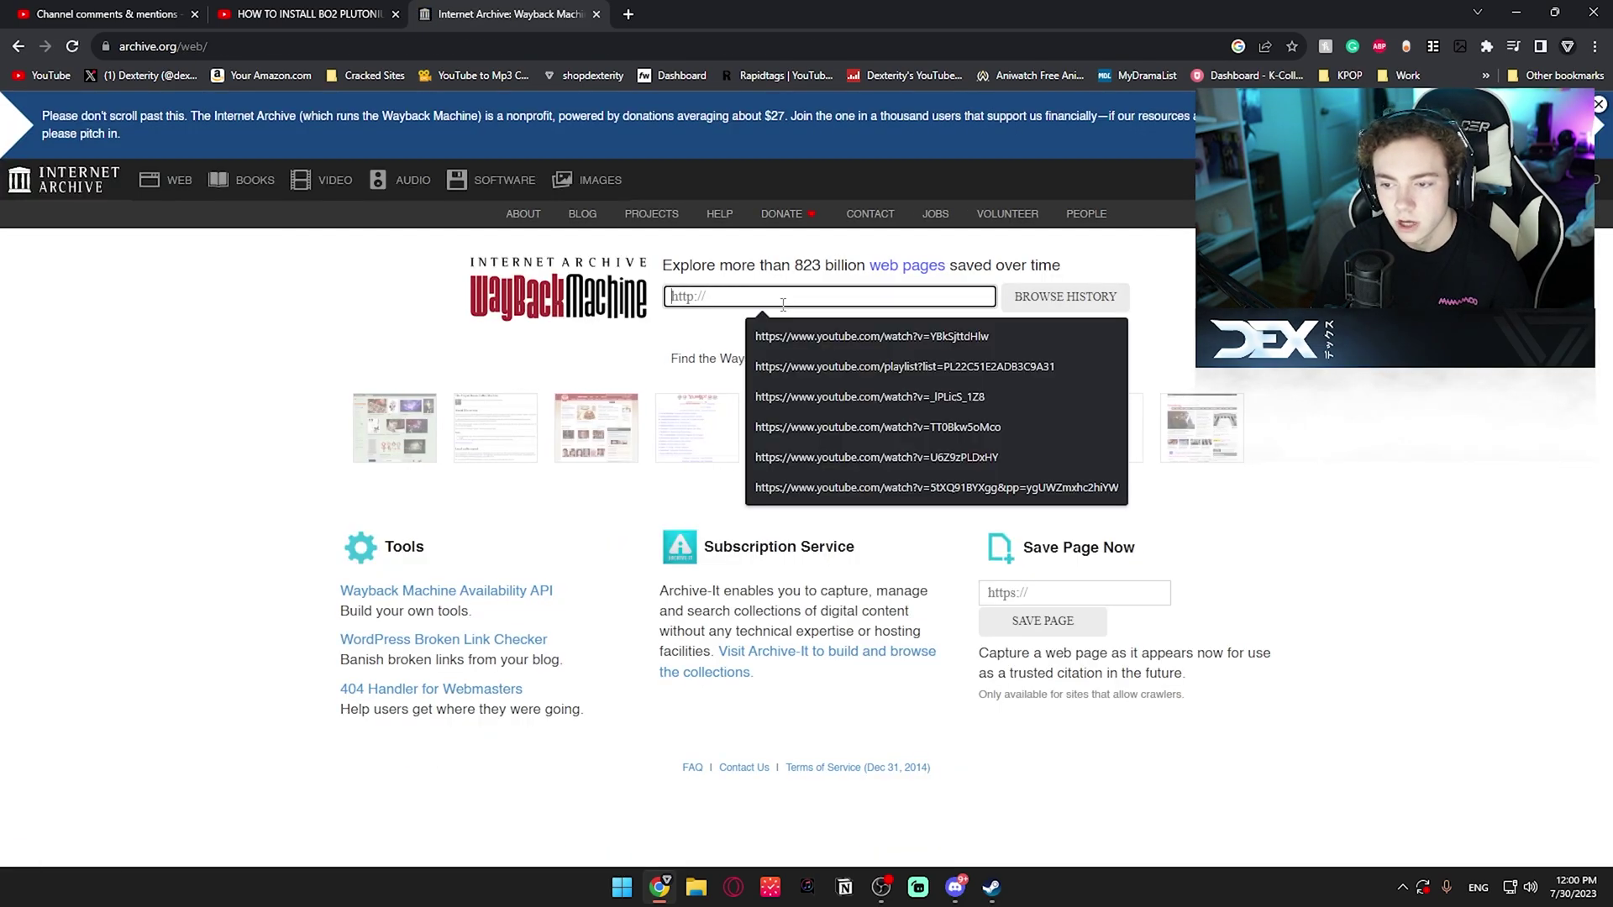
{"action": "type", "text": "plutonium.pw"}
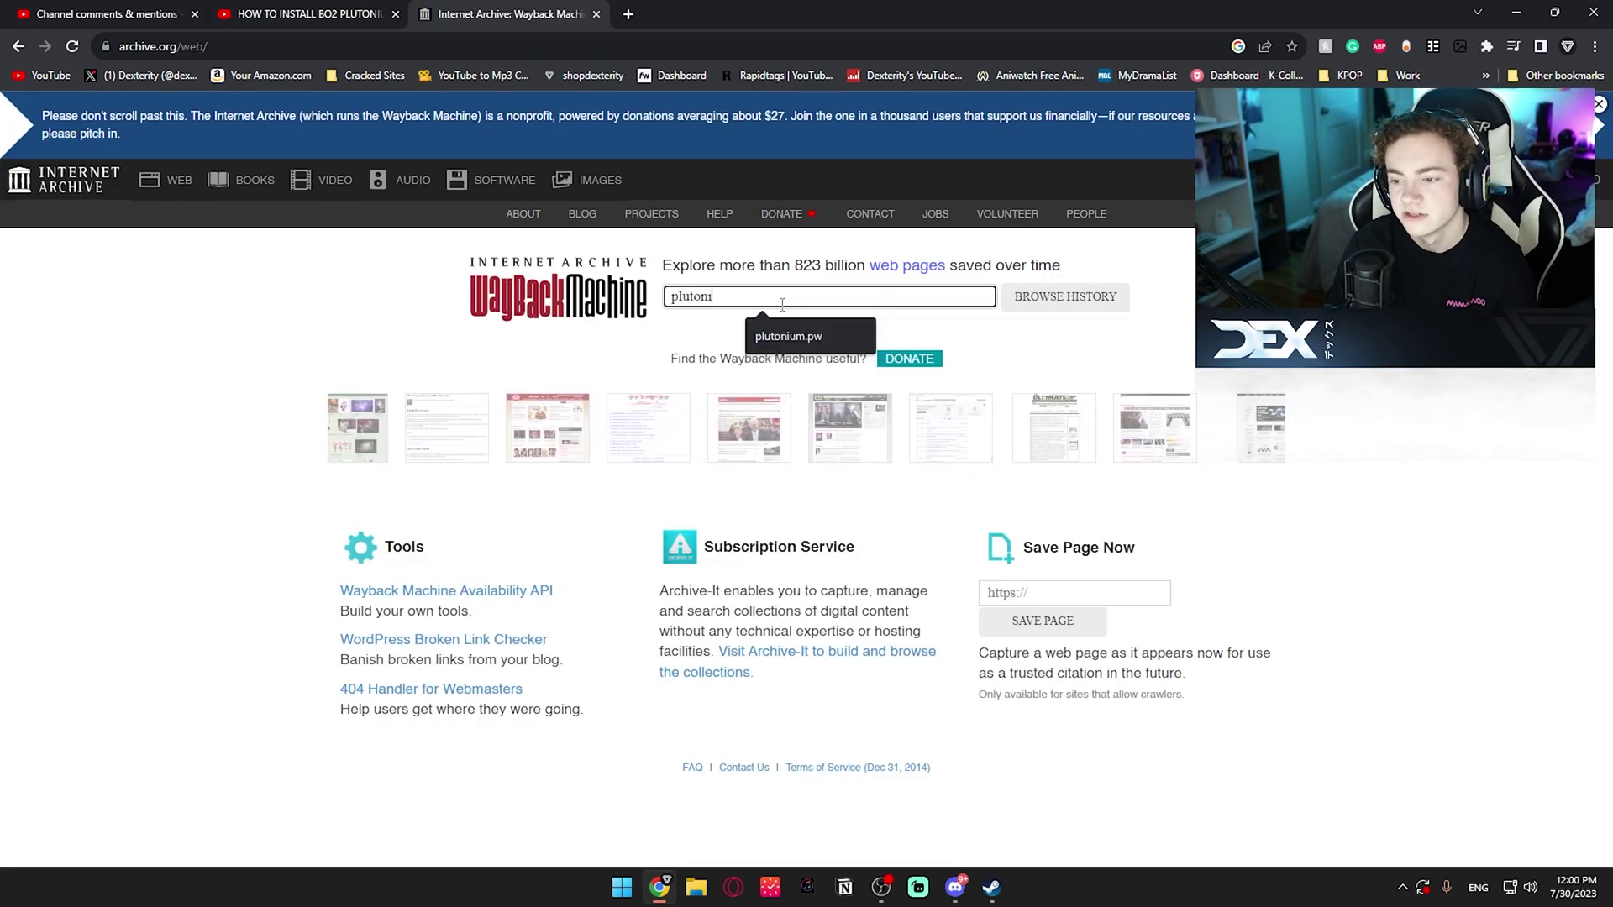
{"action": "key", "text": "Return"}
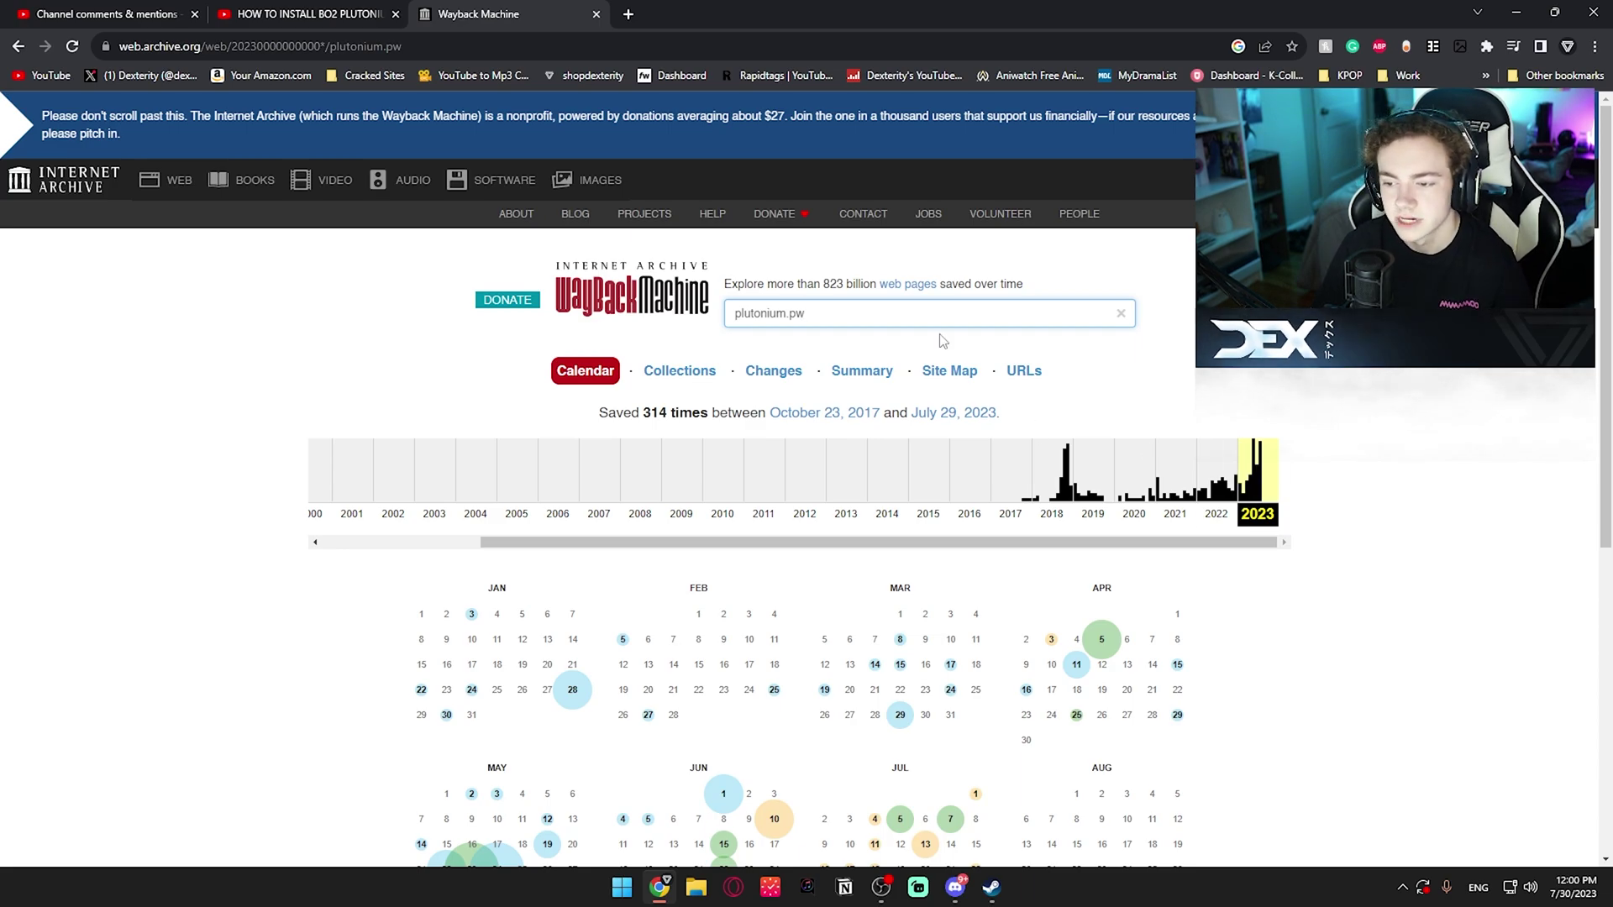
Look up youtube in the Wayback Machine and examine the archived homepage captured on March 11, 2008
{"action": "type", "text": "youtube"}
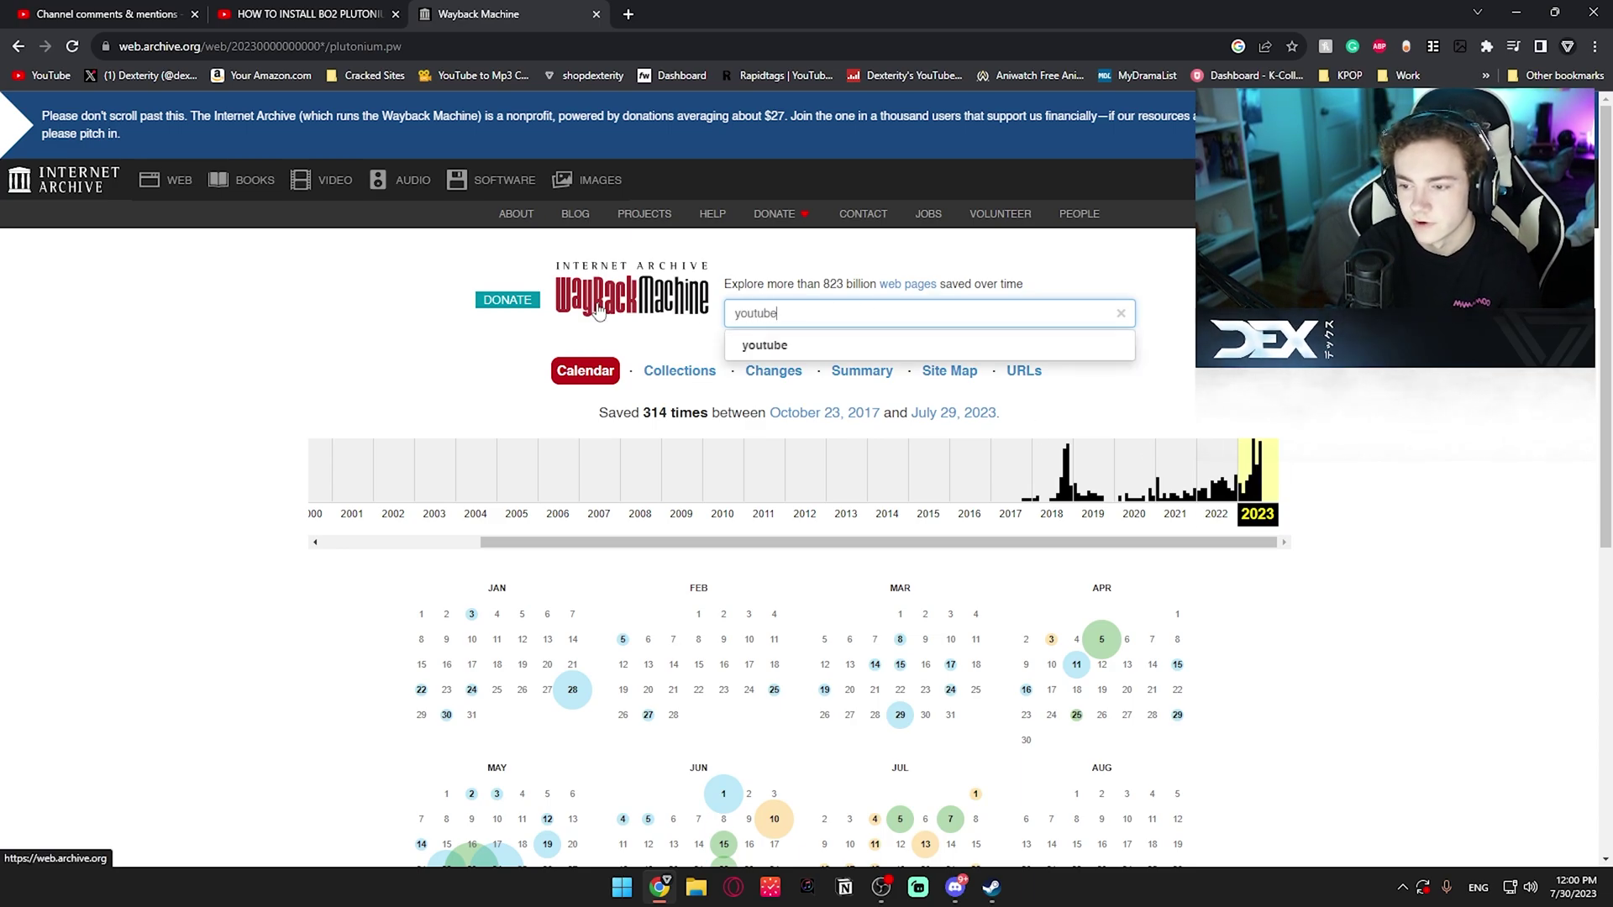
{"action": "key", "text": "Return"}
{"action": "left_click", "coordinate": [399, 436]}
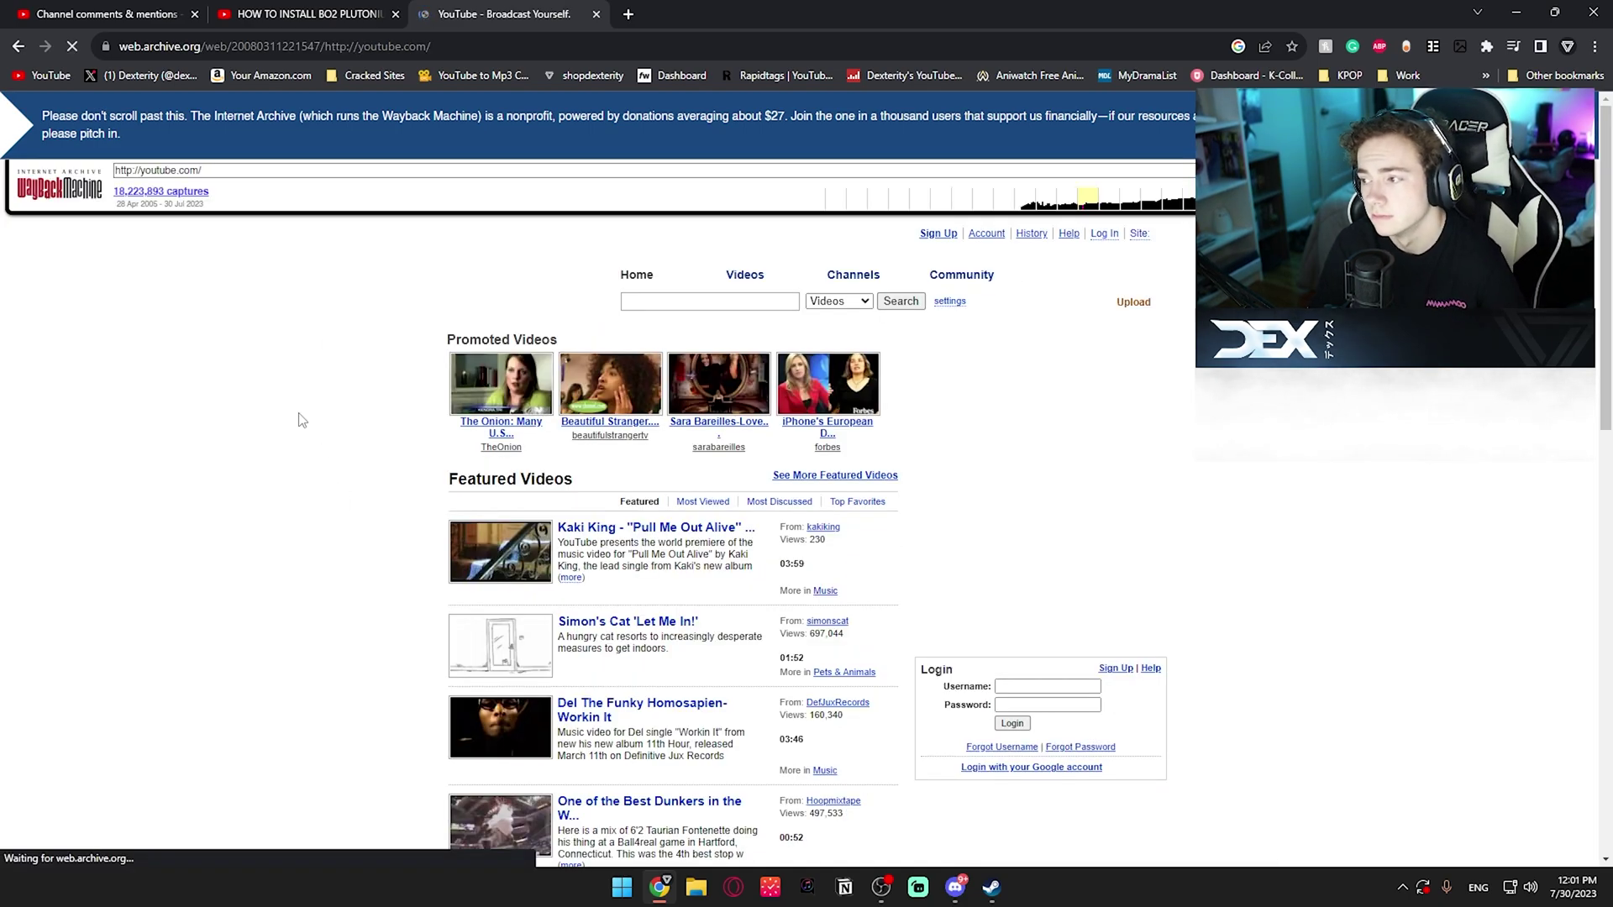
{"action": "scroll", "coordinate": [335, 496], "scroll_direction": "down", "scroll_amount": 7}
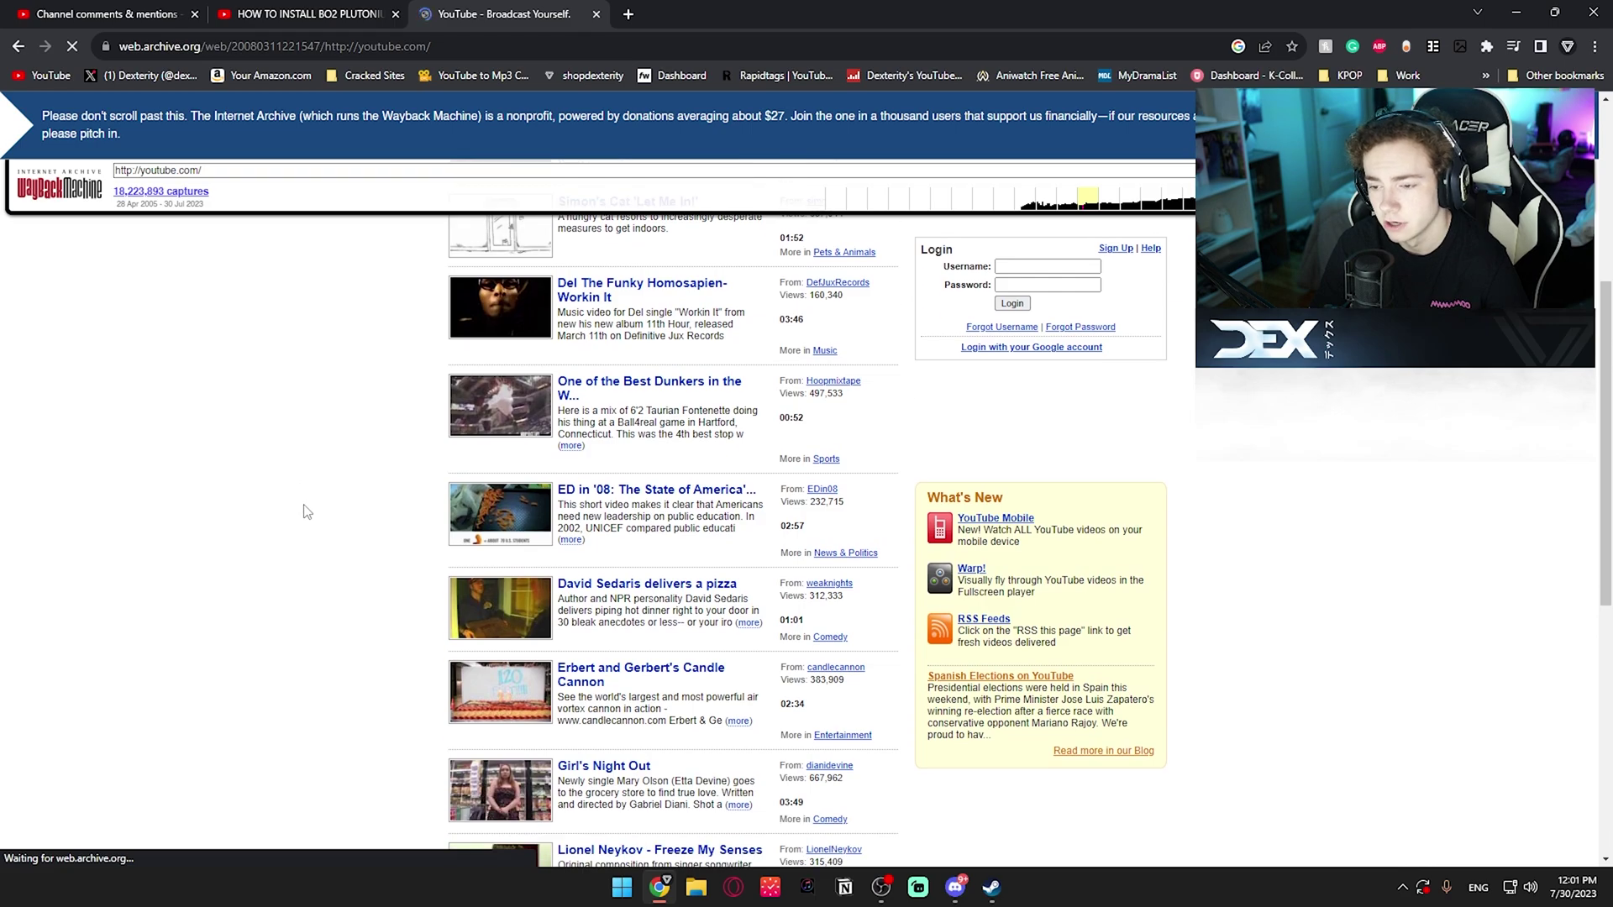
{"action": "scroll", "coordinate": [300, 511], "scroll_direction": "down", "scroll_amount": 3}
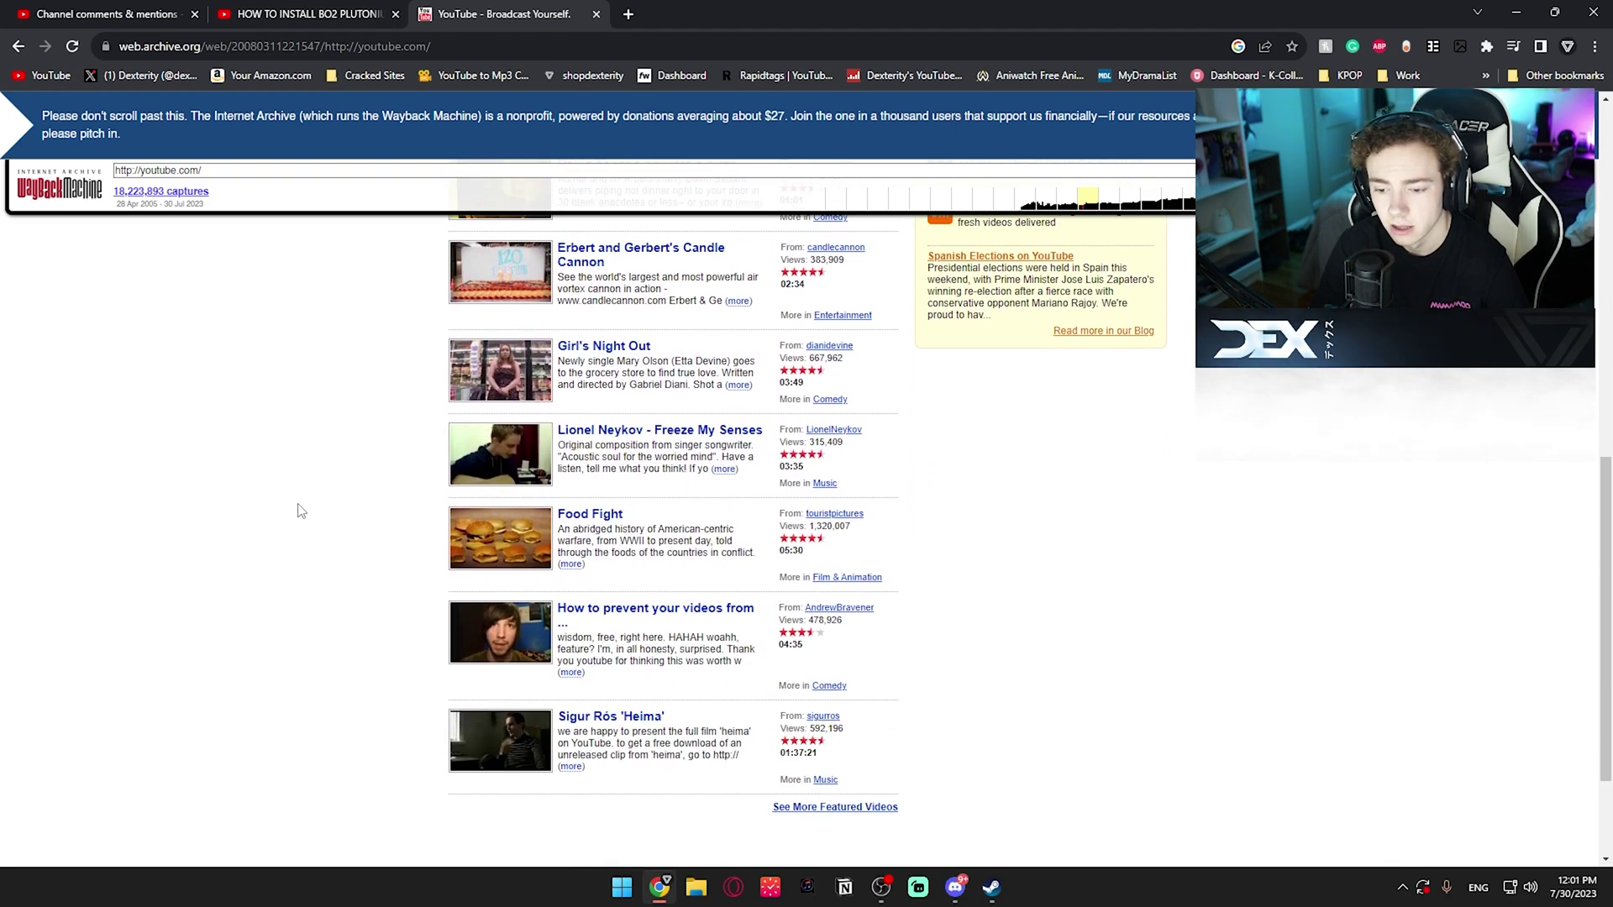
{"action": "scroll", "coordinate": [301, 511], "scroll_direction": "down", "scroll_amount": 1}
{"action": "scroll", "coordinate": [336, 521], "scroll_direction": "up", "scroll_amount": 12}
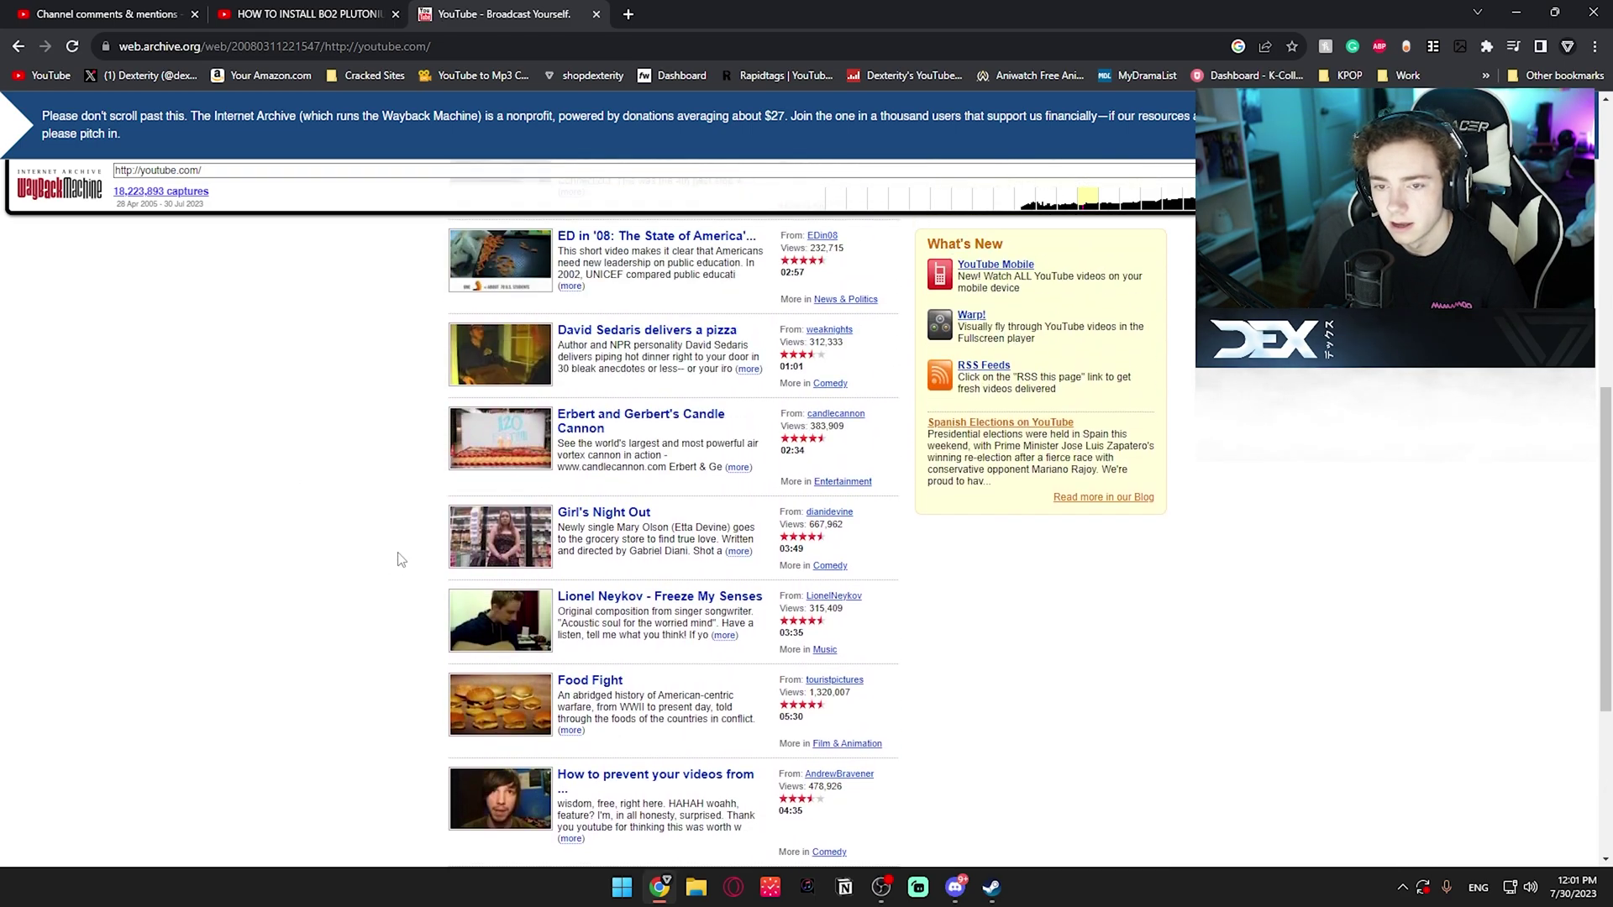
Look up plutonium.pw in the Wayback Machine and open its archived homepage captured on June 3, 2022
{"action": "left_click", "coordinate": [239, 172]}
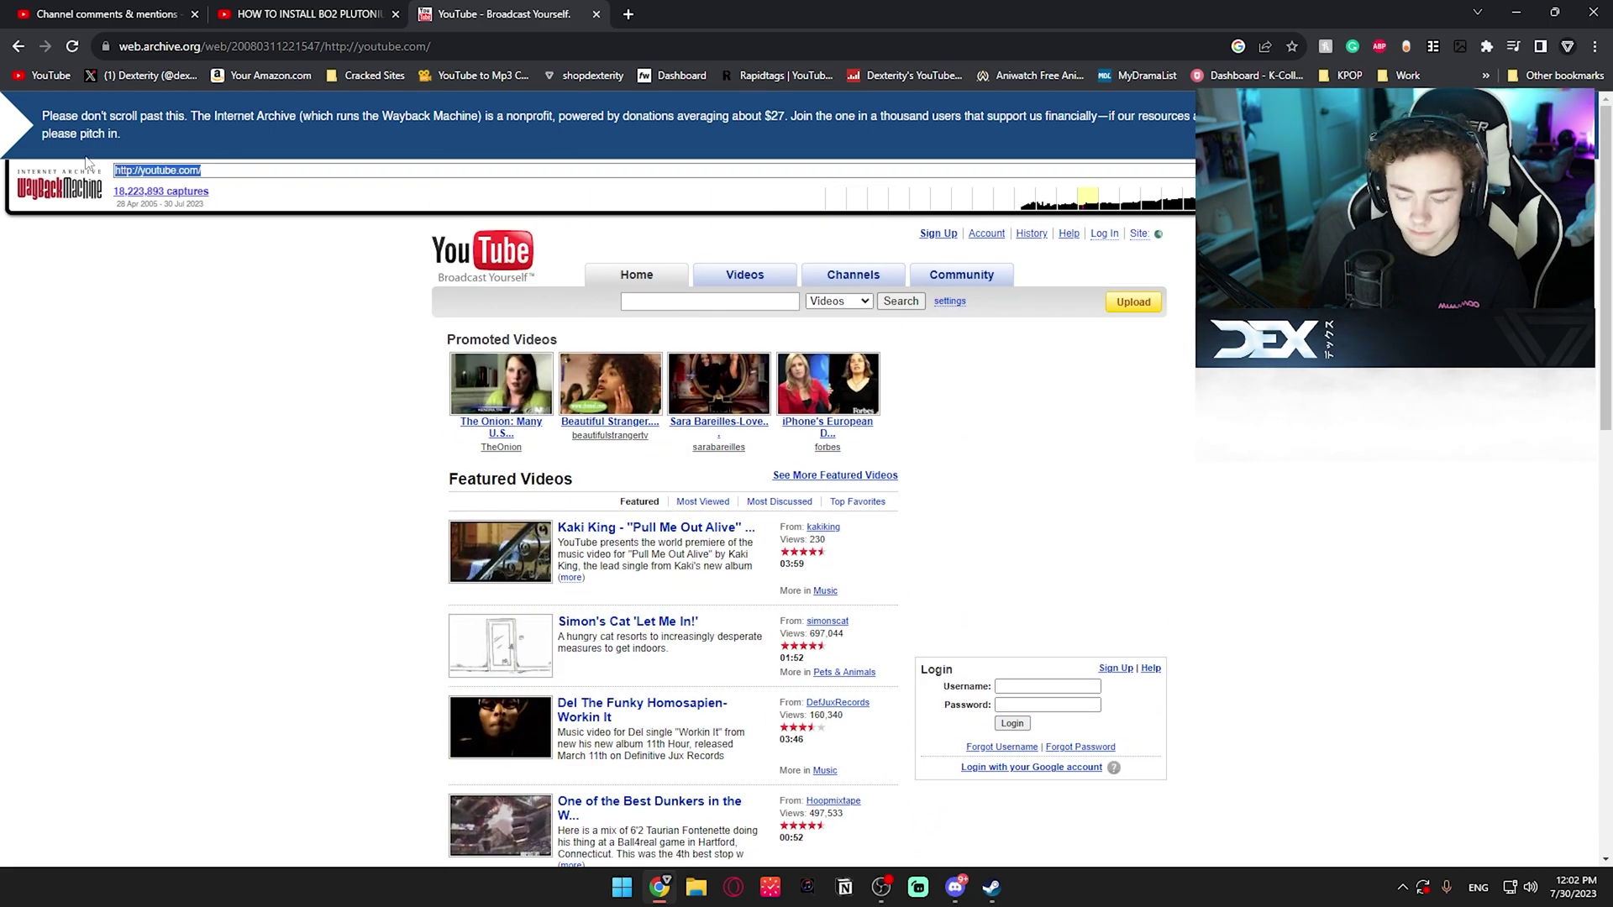
{"action": "type", "text": "plutonium"}
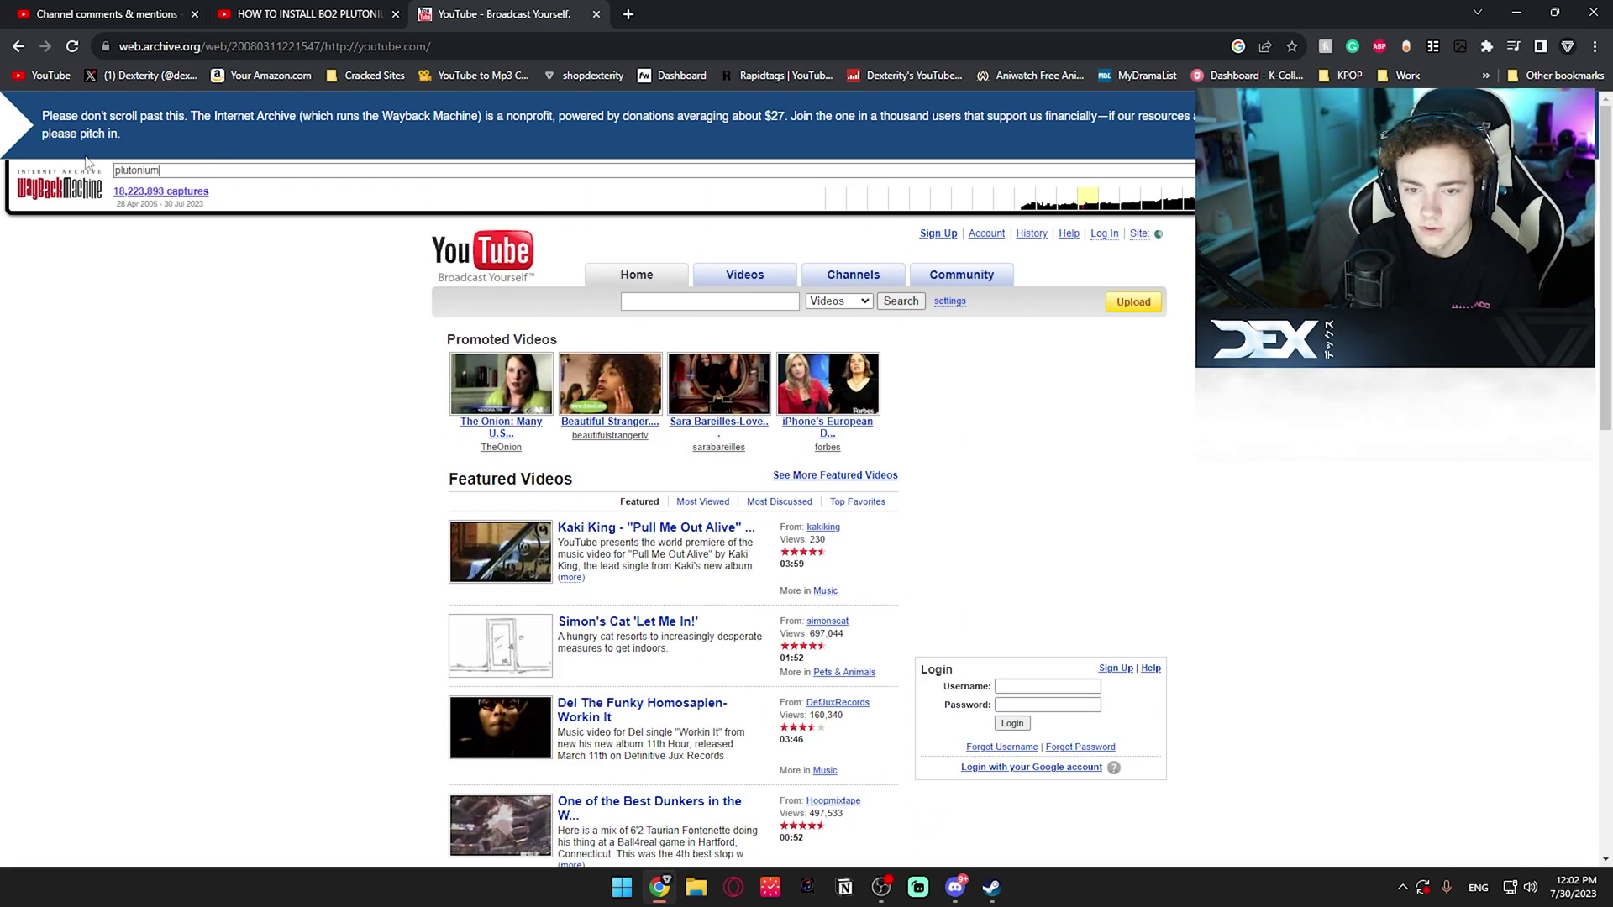
{"action": "type", "text": ".pw"}
{"action": "key", "text": "Return"}
{"action": "scroll", "coordinate": [724, 483], "scroll_direction": "down", "scroll_amount": 3}
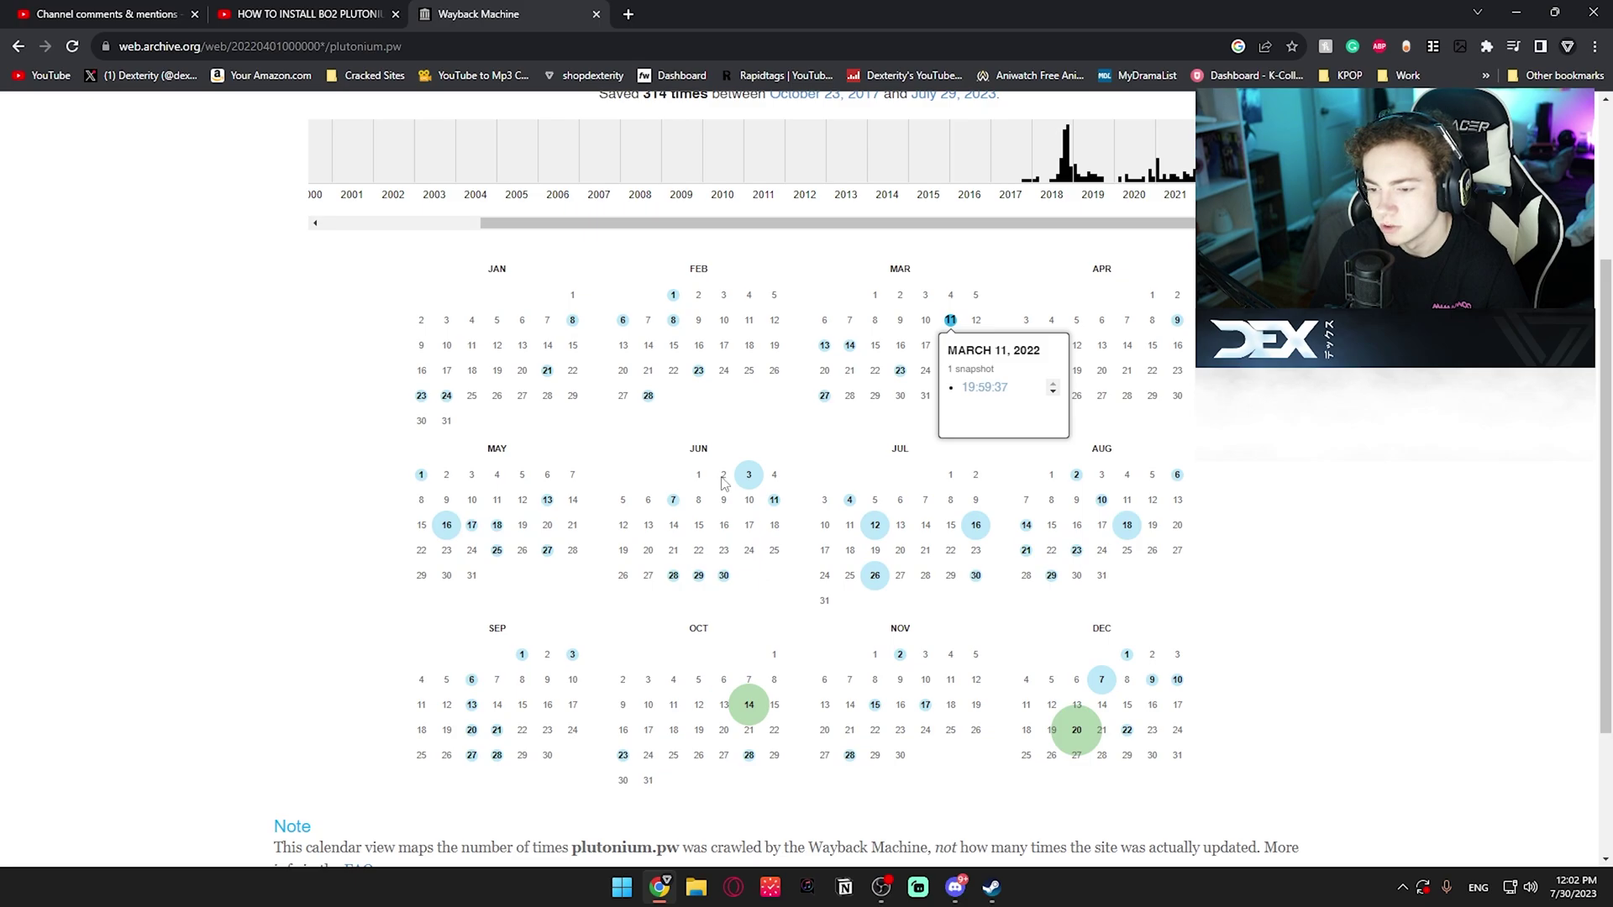
{"action": "mouse_move", "coordinate": [750, 477]}
{"action": "left_click", "coordinate": [774, 543]}
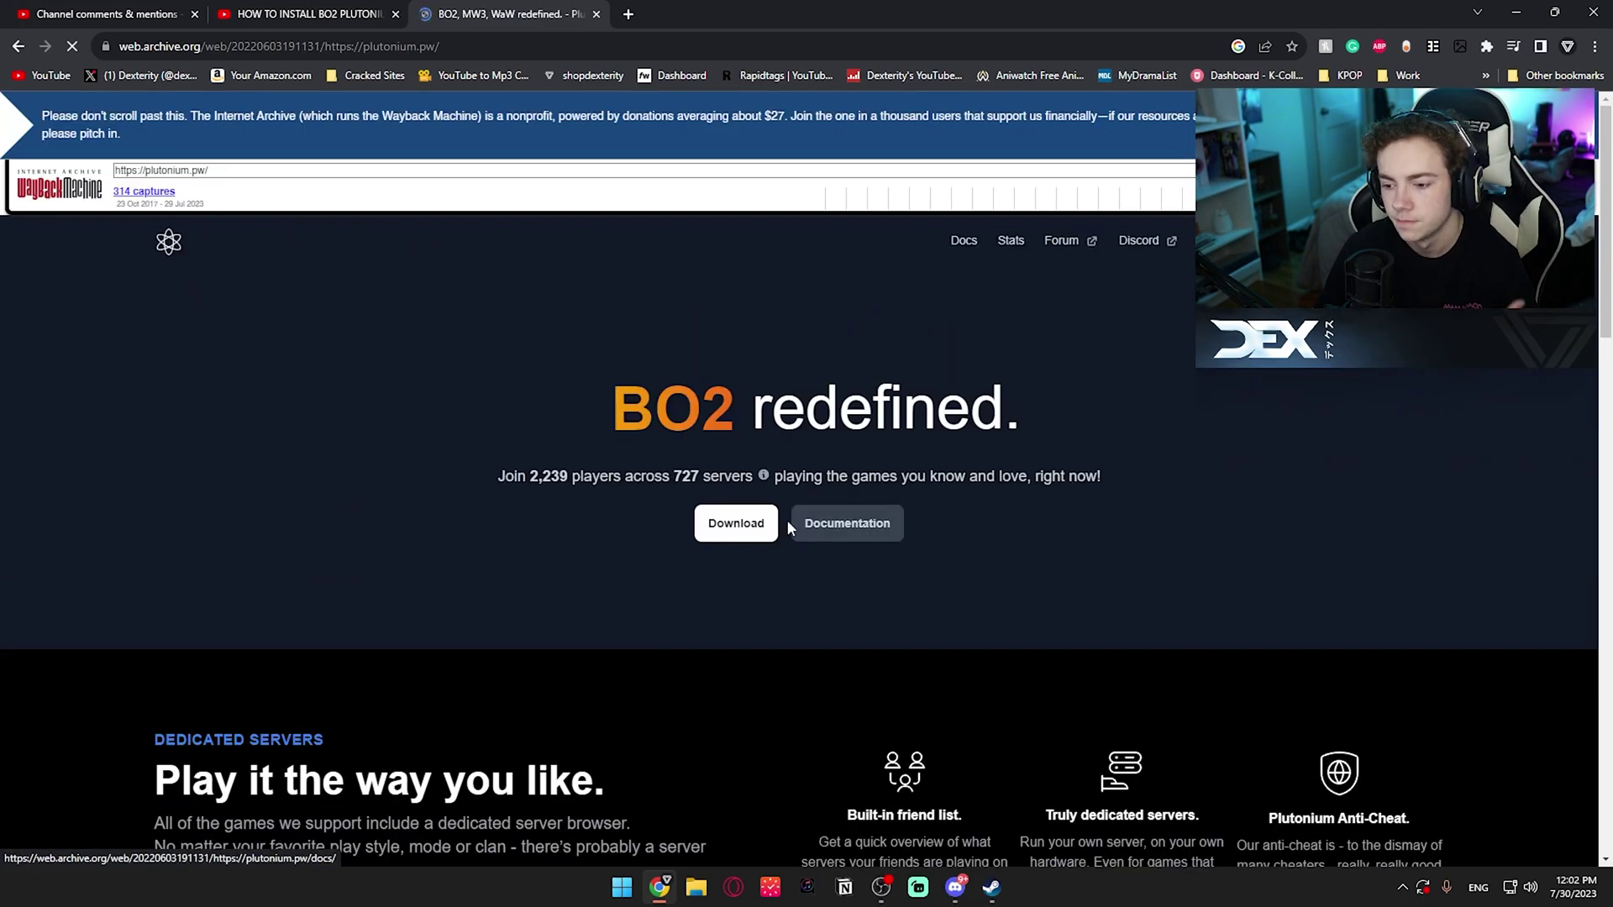
Open the archived Plutonium download guide and read the BO2 base game installation section, including the torrent warning and torrent file steps
{"action": "left_click", "coordinate": [732, 540]}
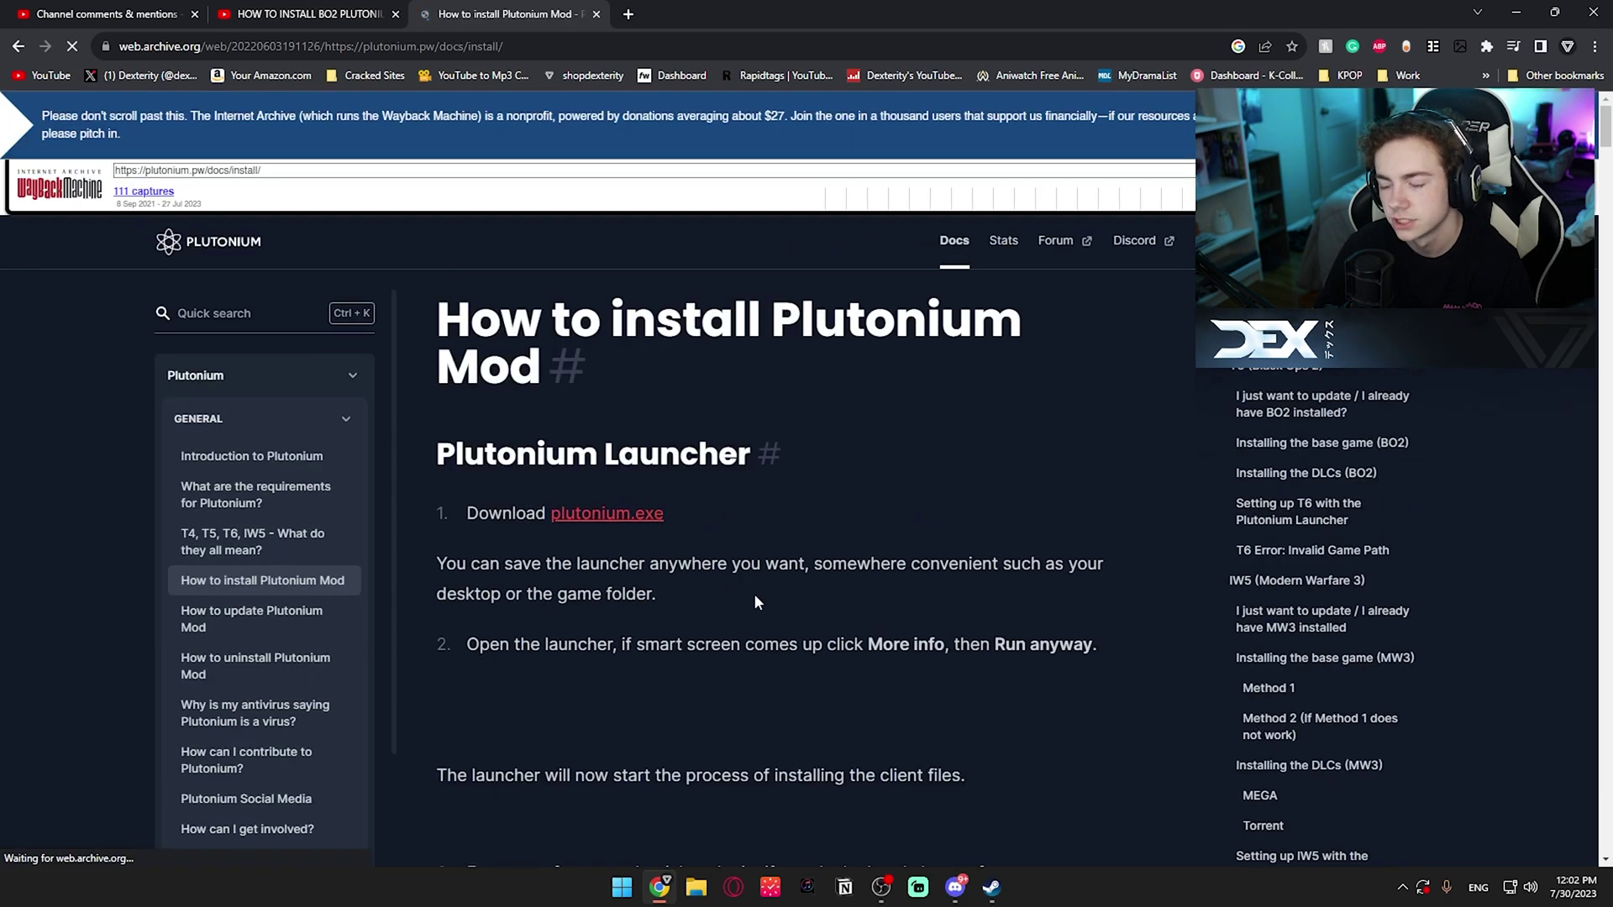
{"action": "scroll", "coordinate": [754, 593], "scroll_direction": "down", "scroll_amount": 10}
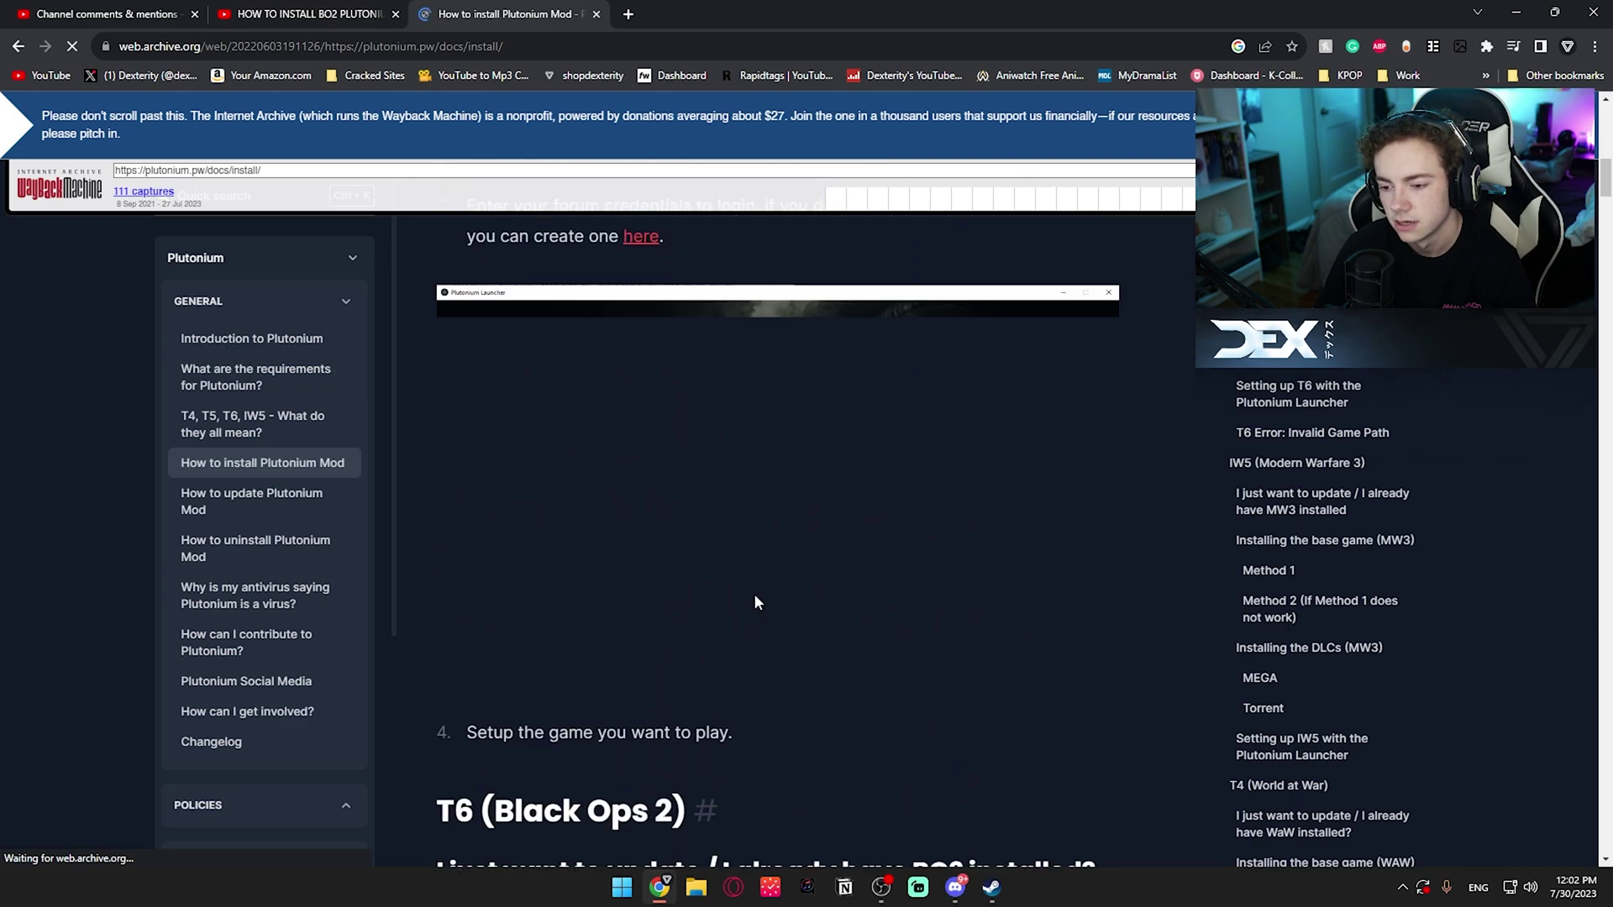
{"action": "scroll", "coordinate": [754, 593], "scroll_direction": "down", "scroll_amount": 8}
{"action": "scroll", "coordinate": [756, 593], "scroll_direction": "down", "scroll_amount": 8}
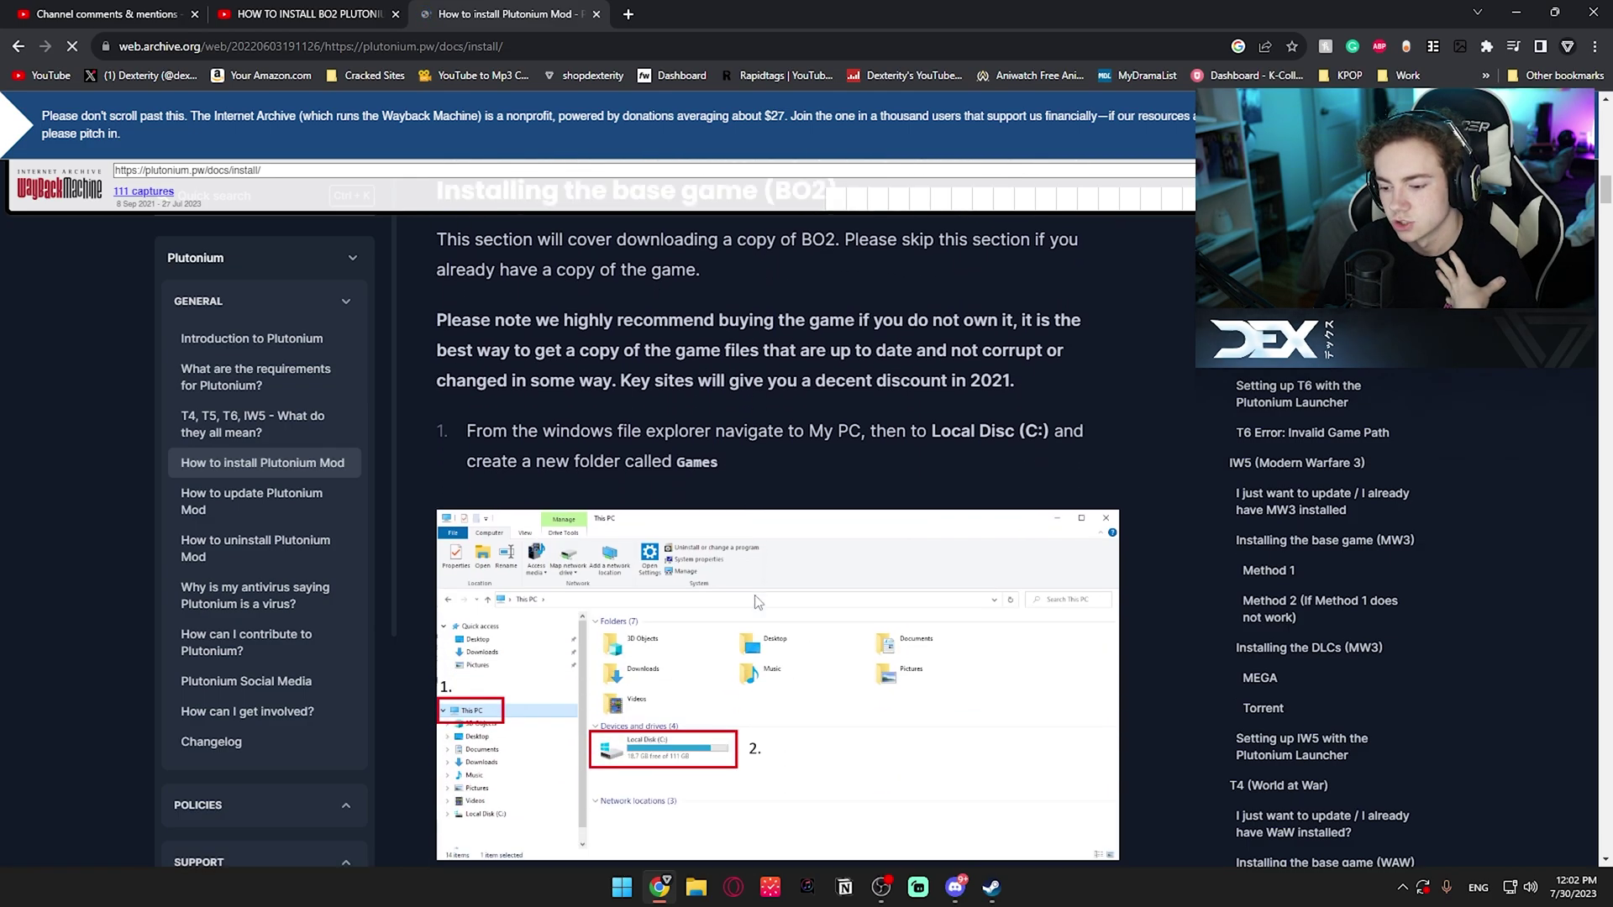
{"action": "scroll", "coordinate": [756, 600], "scroll_direction": "down", "scroll_amount": 7}
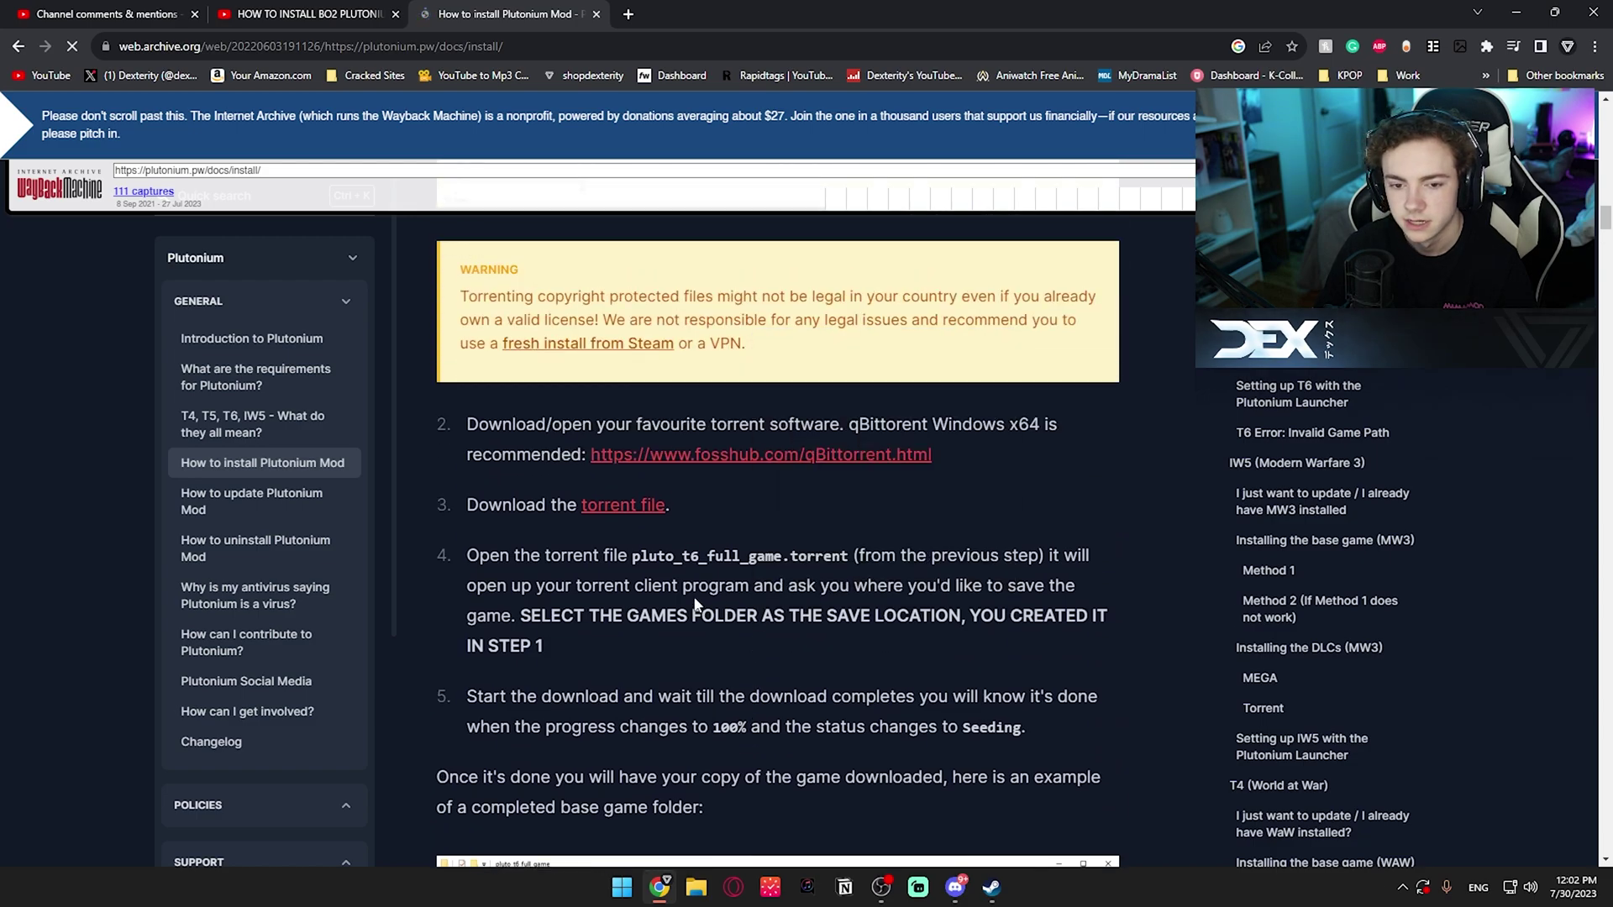
{"action": "scroll", "coordinate": [694, 598], "scroll_direction": "up", "scroll_amount": 2}
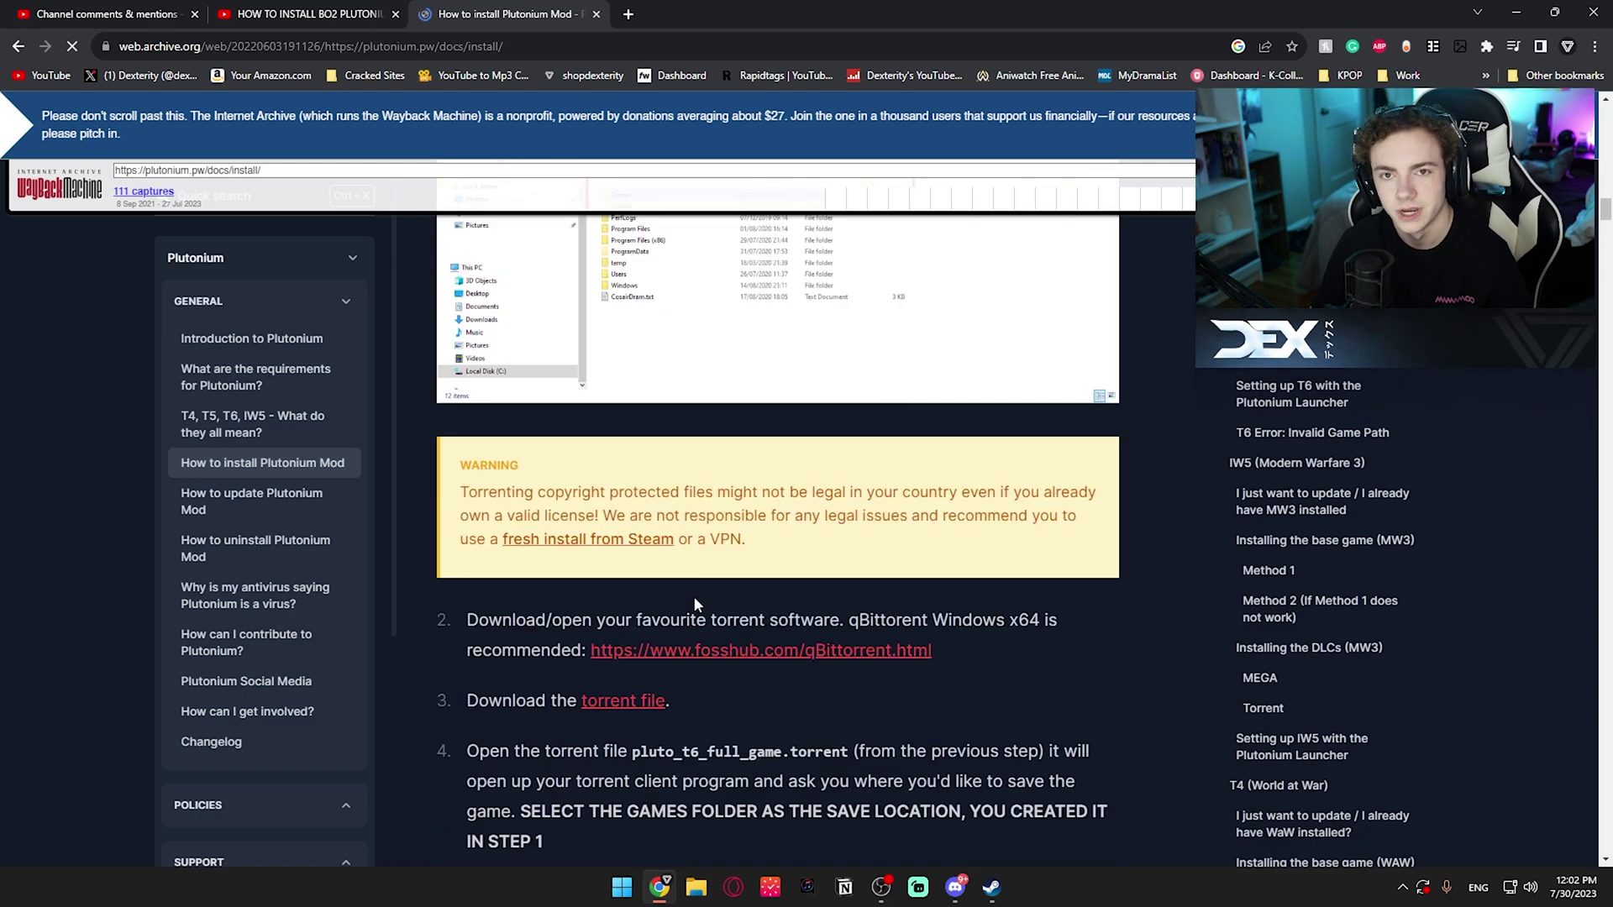
{"action": "scroll", "coordinate": [777, 598], "scroll_direction": "down", "scroll_amount": 2}
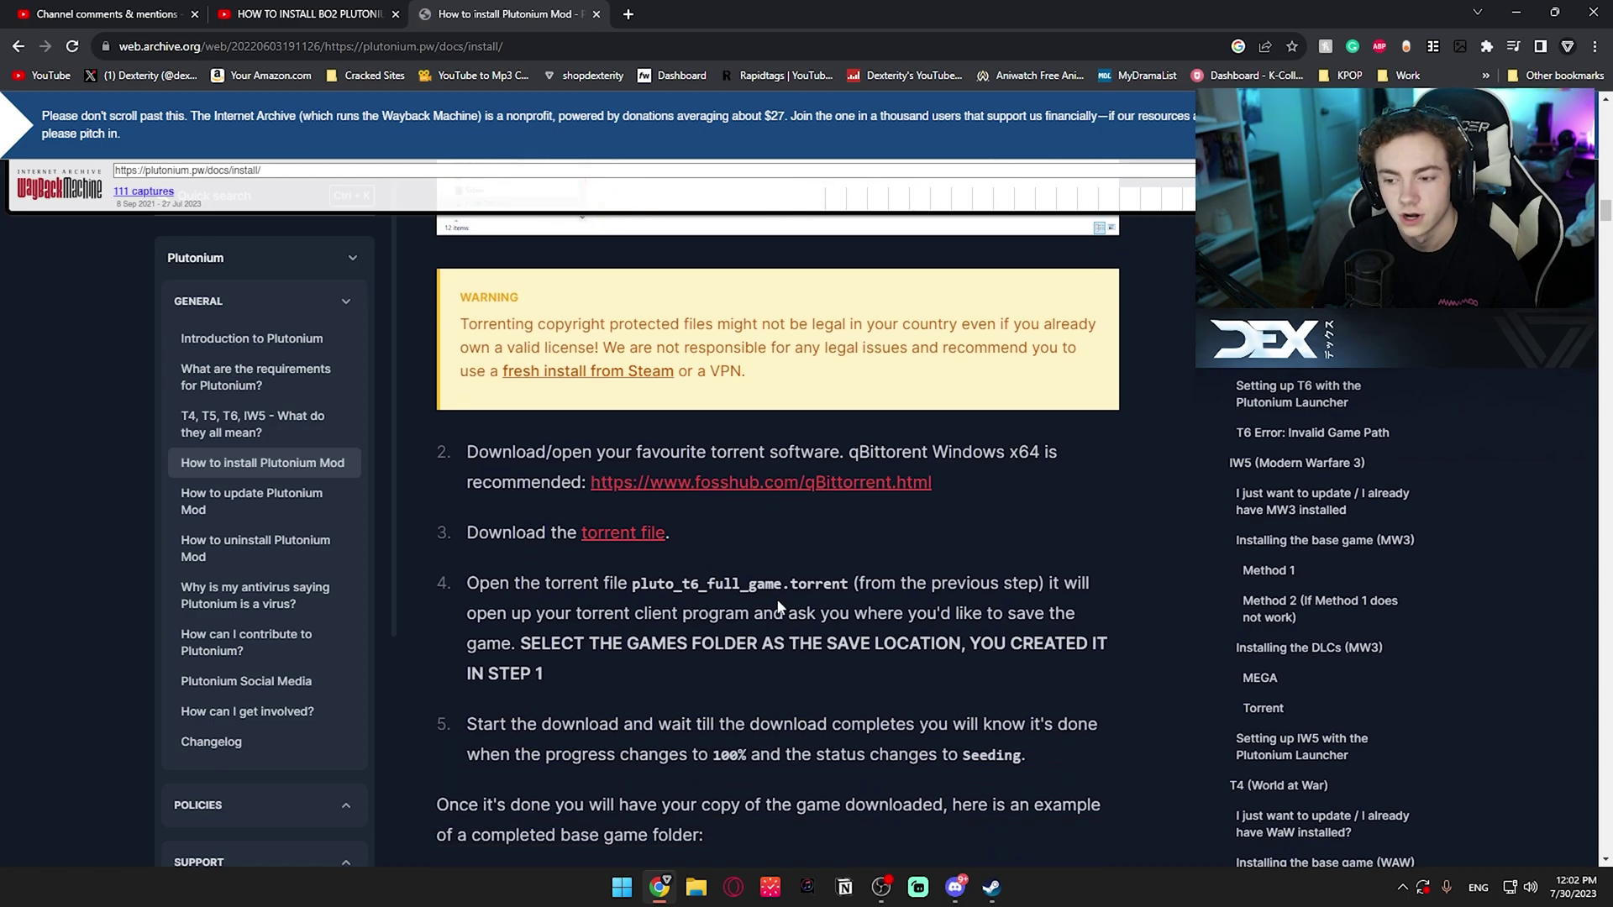
{"action": "scroll", "coordinate": [702, 596], "scroll_direction": "down", "scroll_amount": 1}
{"action": "scroll", "coordinate": [694, 325], "scroll_direction": "up", "scroll_amount": 1}
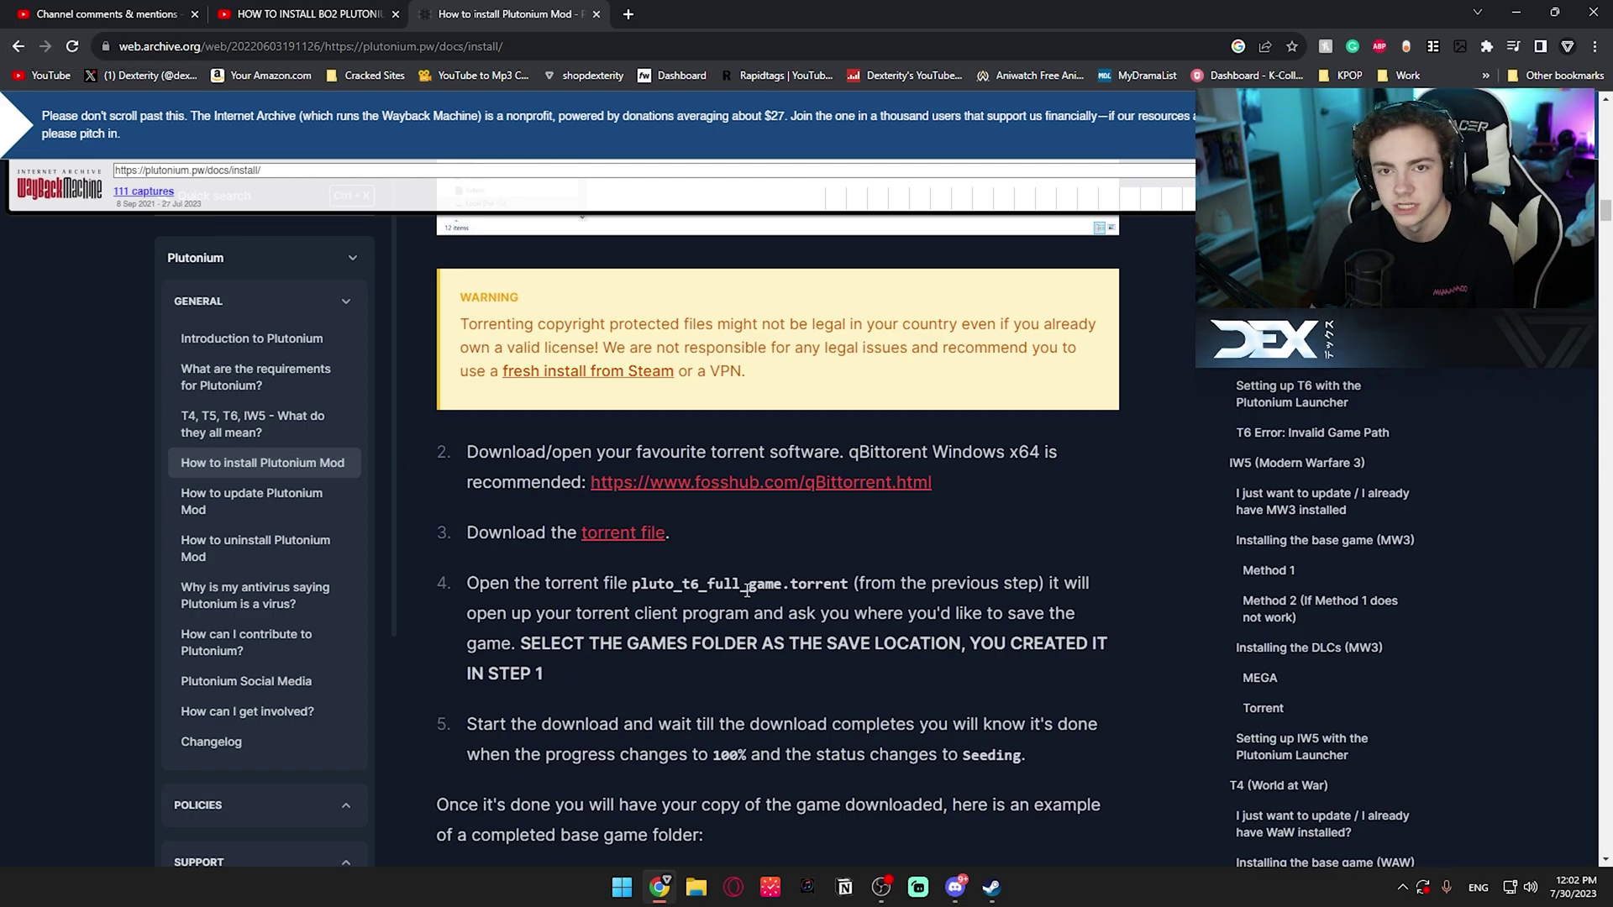
{"action": "left_click", "coordinate": [17, 47]}
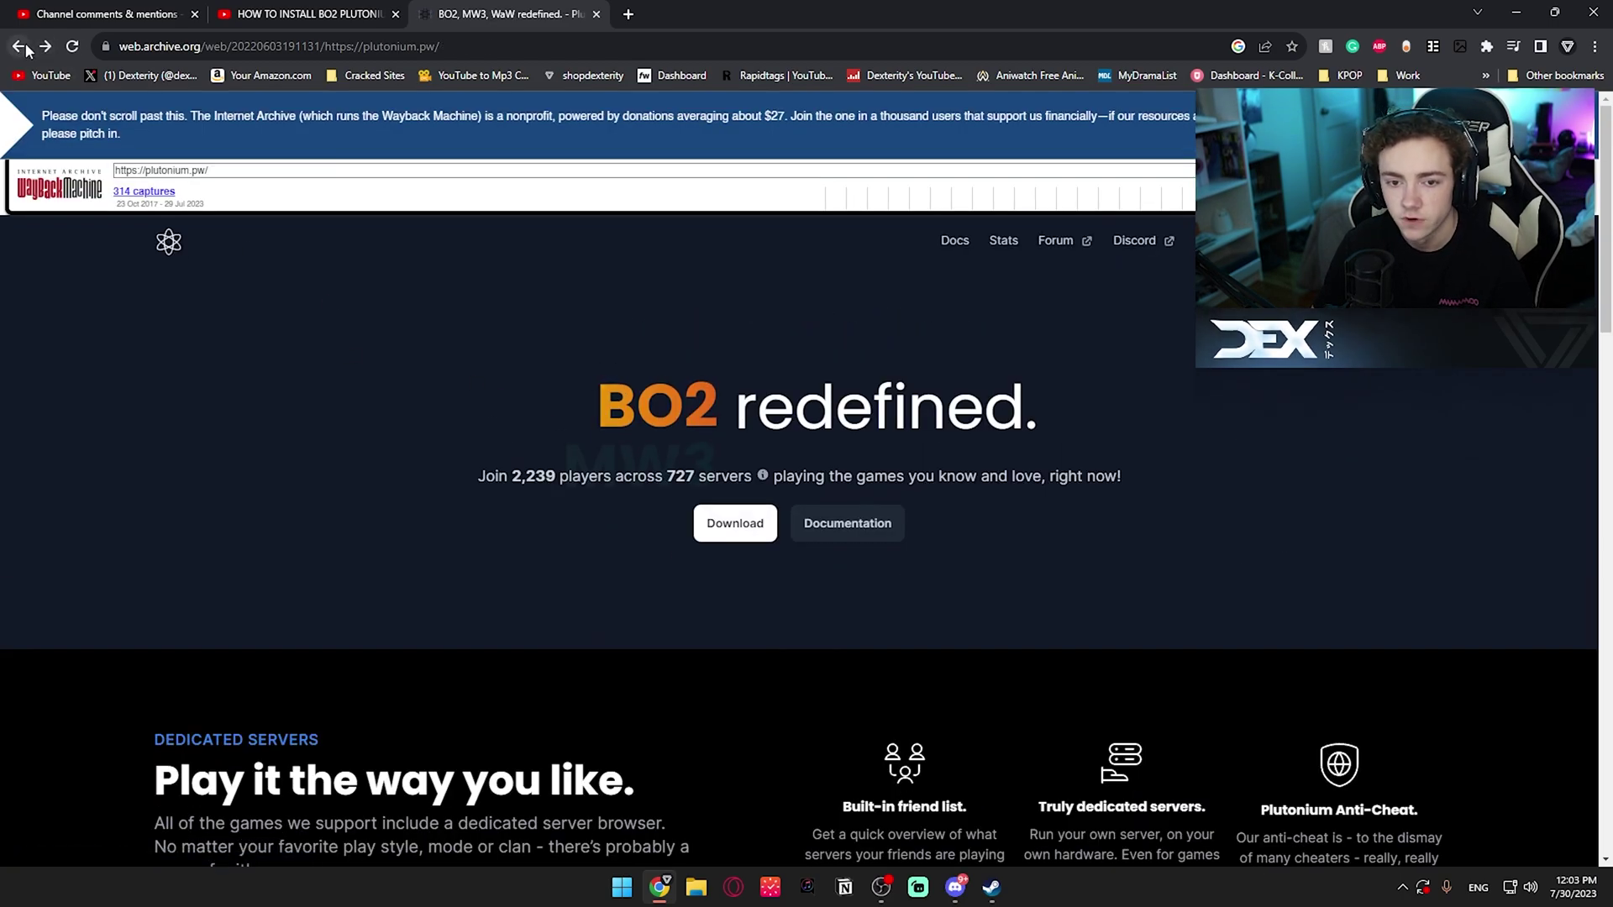
{"action": "left_click", "coordinate": [105, 14]}
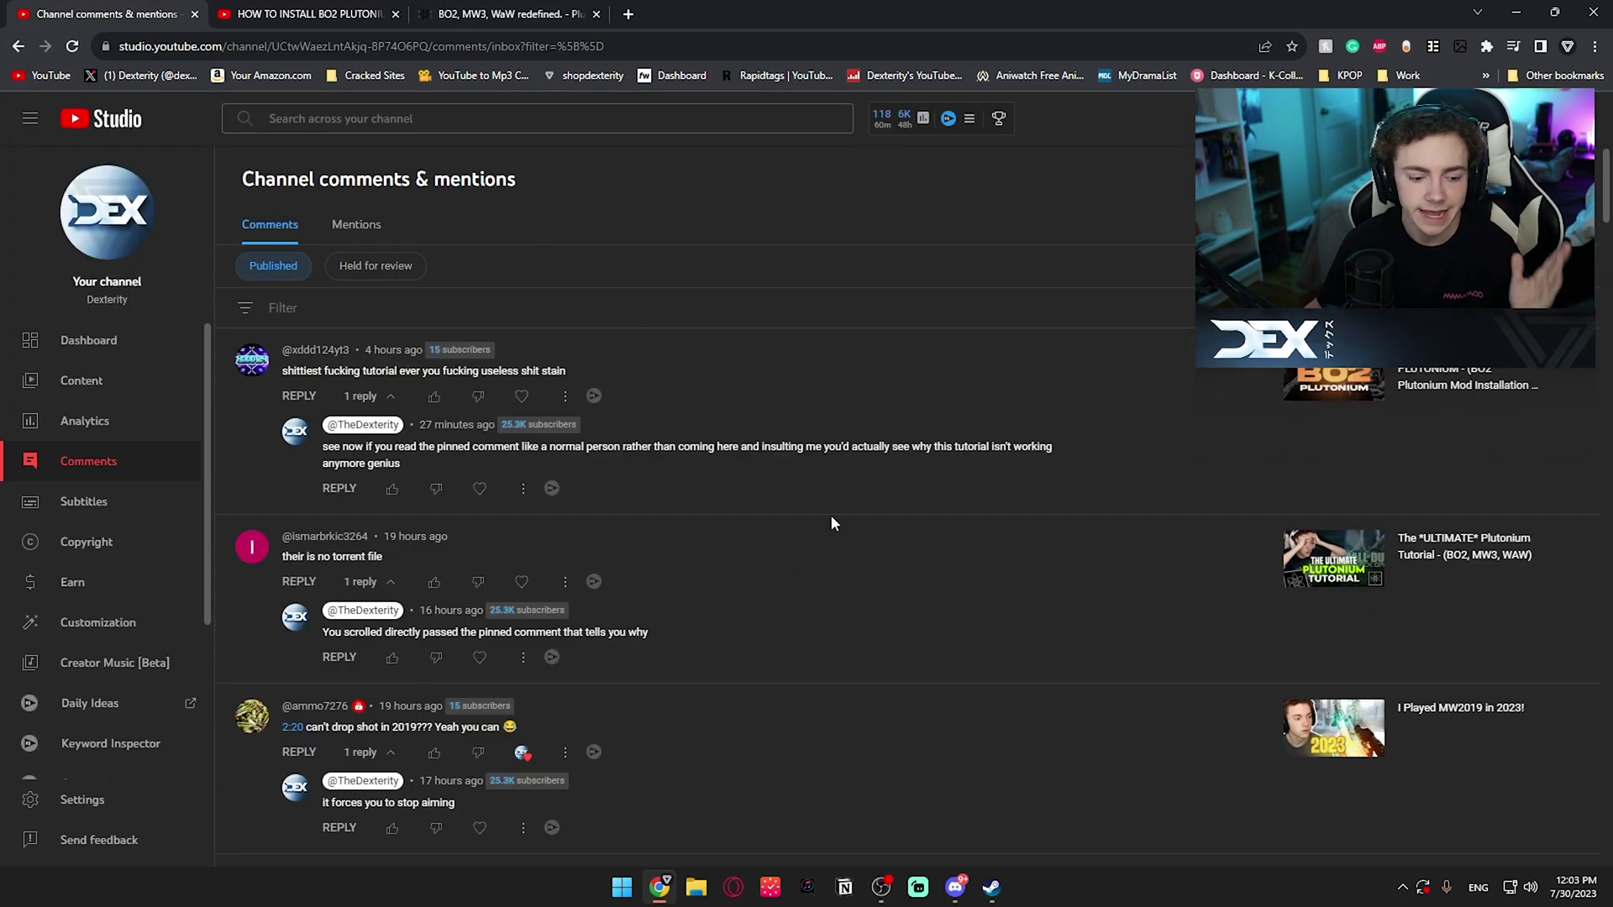